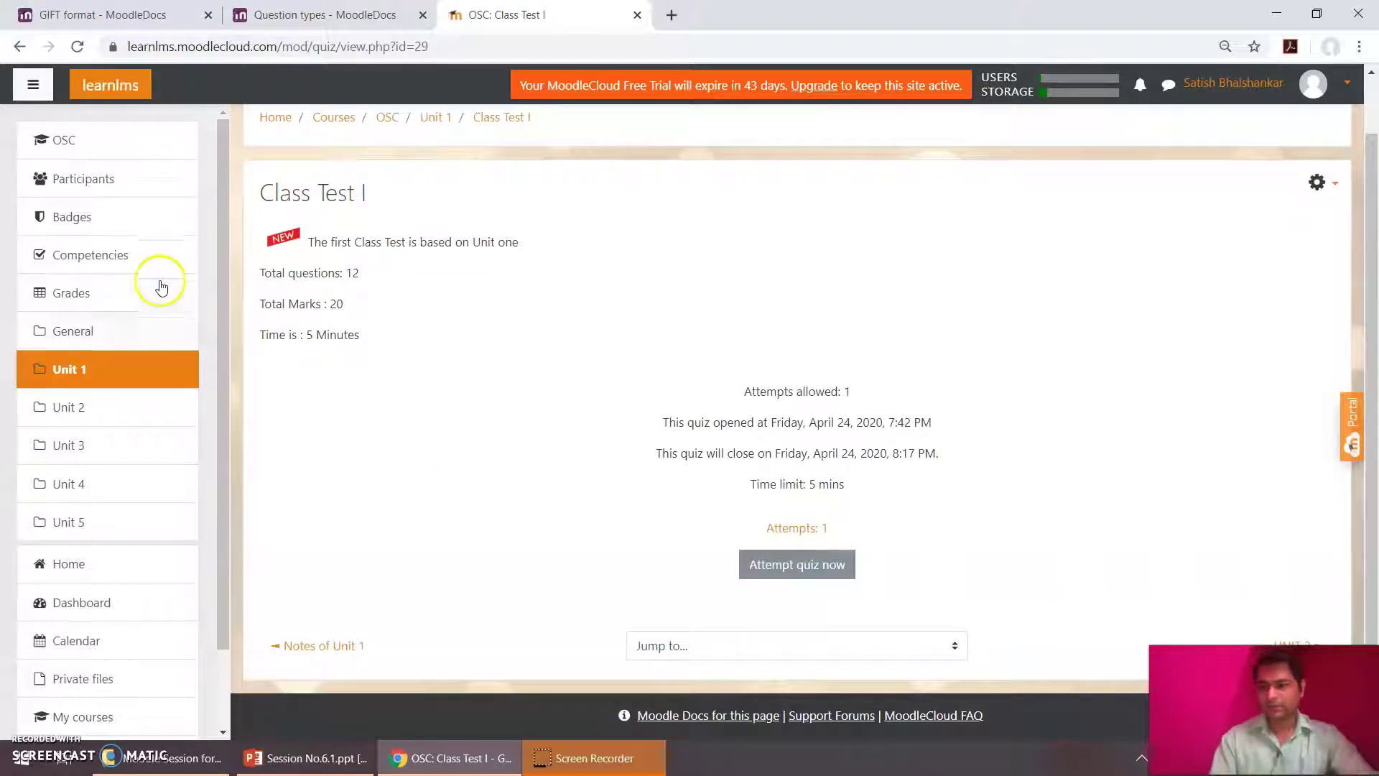
Open the Class Test I quiz from Unit 1 of the OSC course.
{"action": "left_click", "coordinate": [78, 158]}
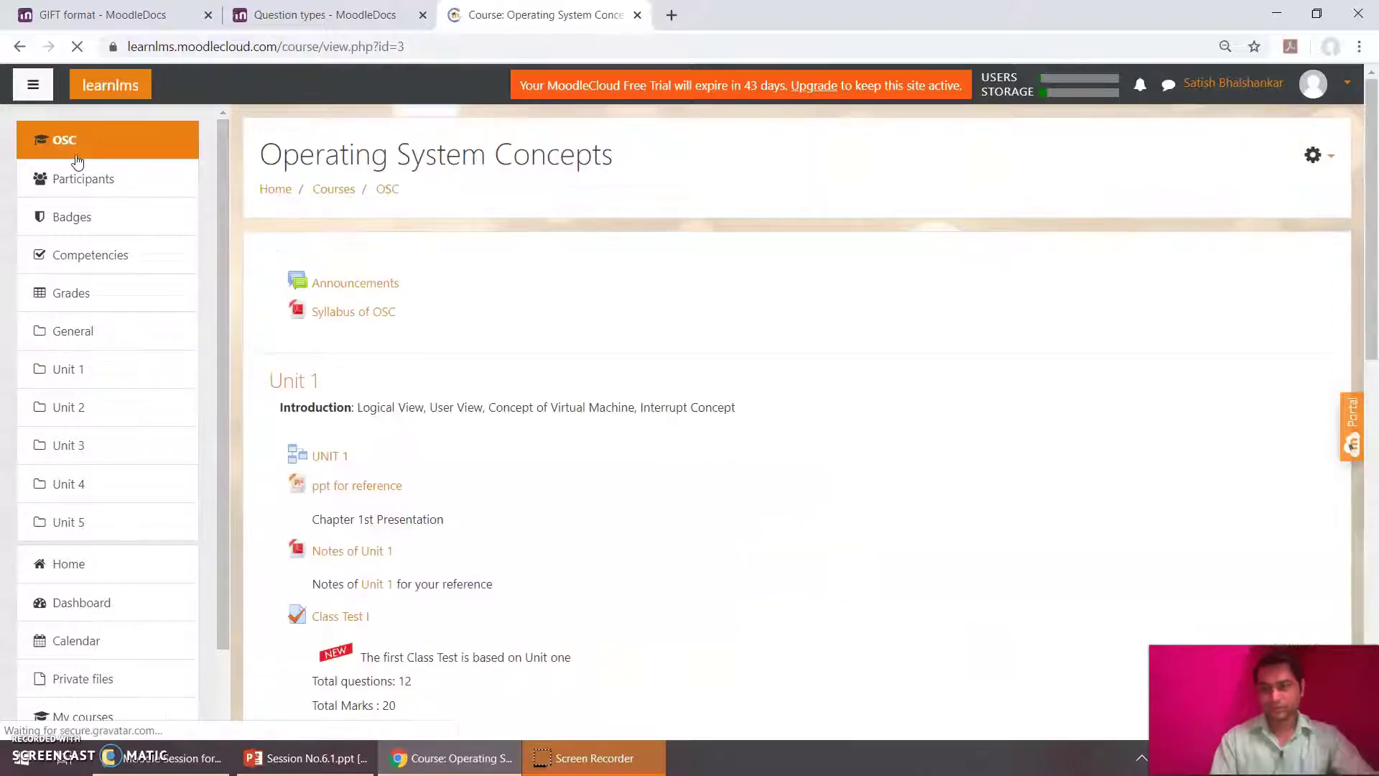
{"action": "scroll", "coordinate": [997, 373], "scroll_direction": "down", "scroll_amount": 3}
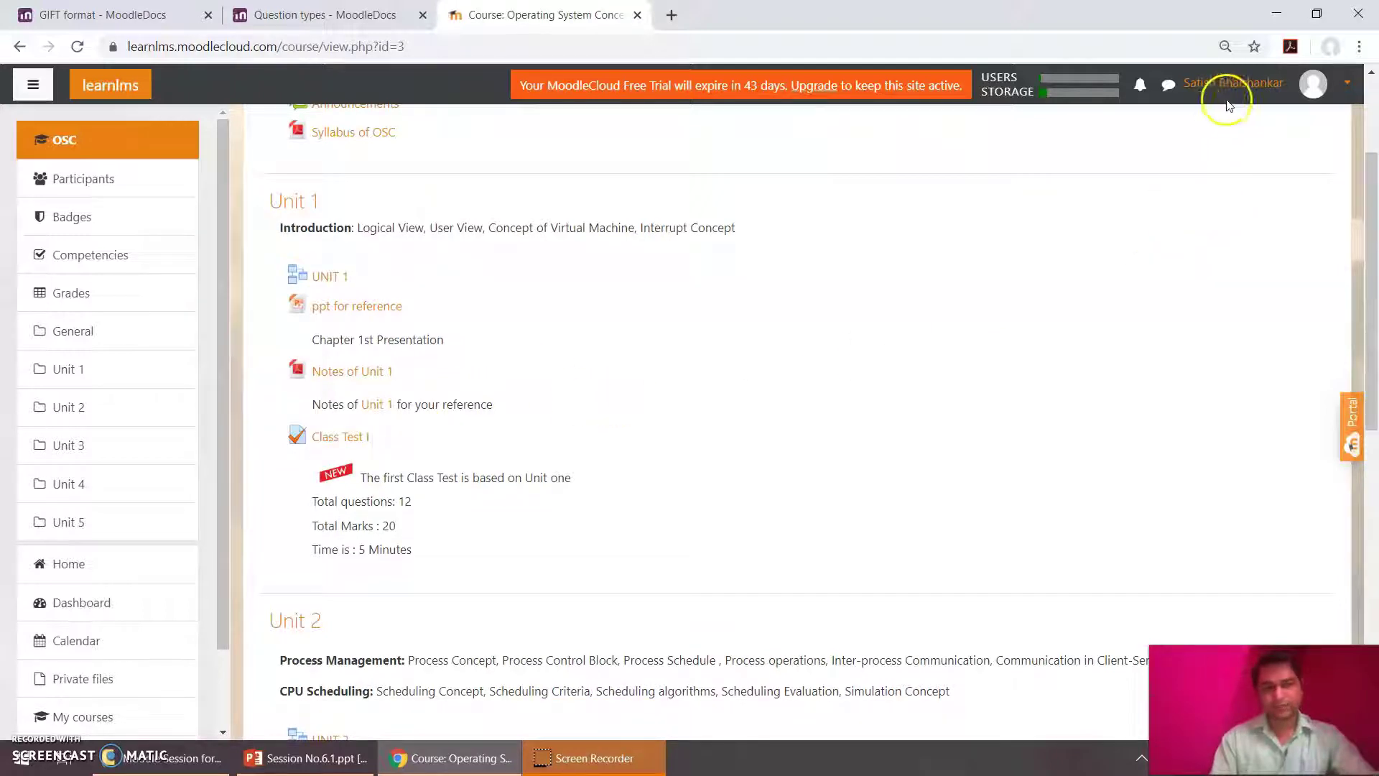
{"action": "left_click", "coordinate": [1241, 87]}
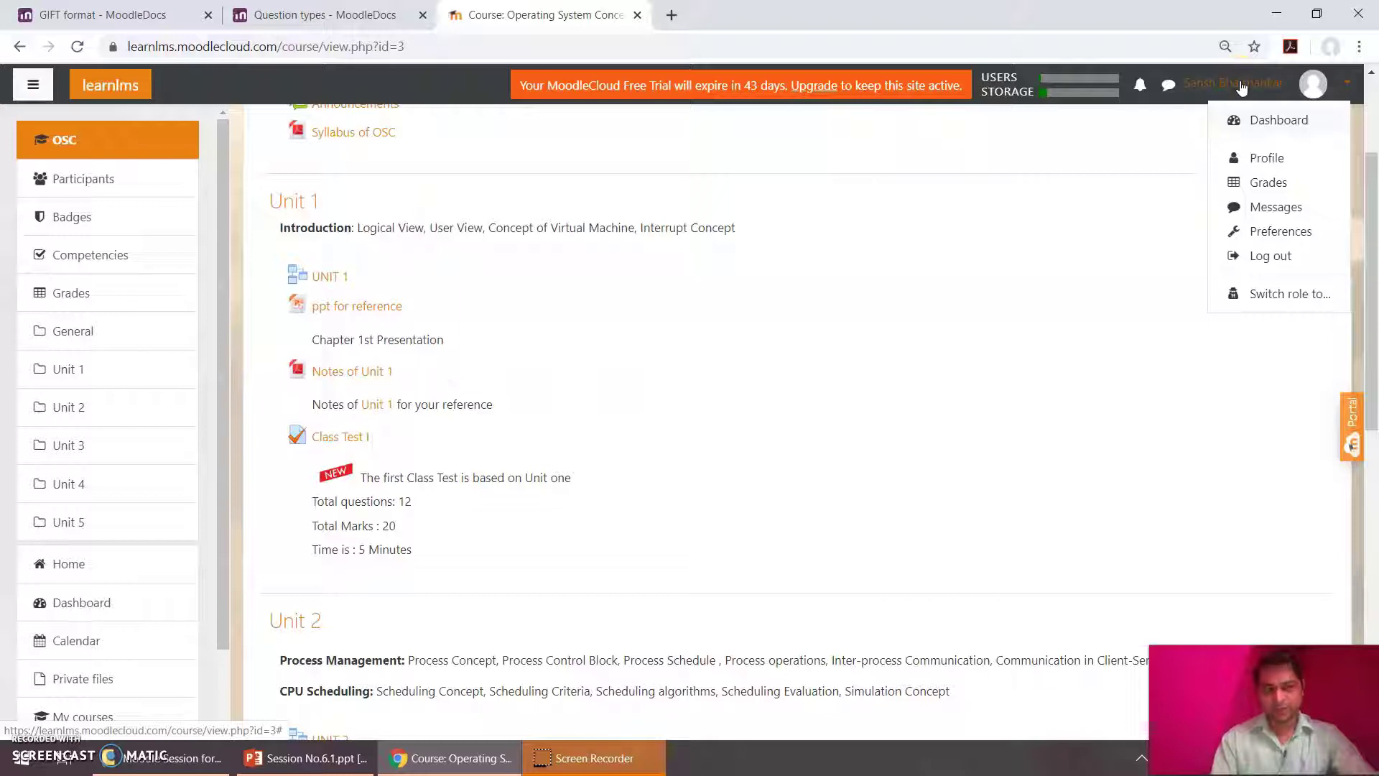
{"action": "left_click", "coordinate": [1129, 147]}
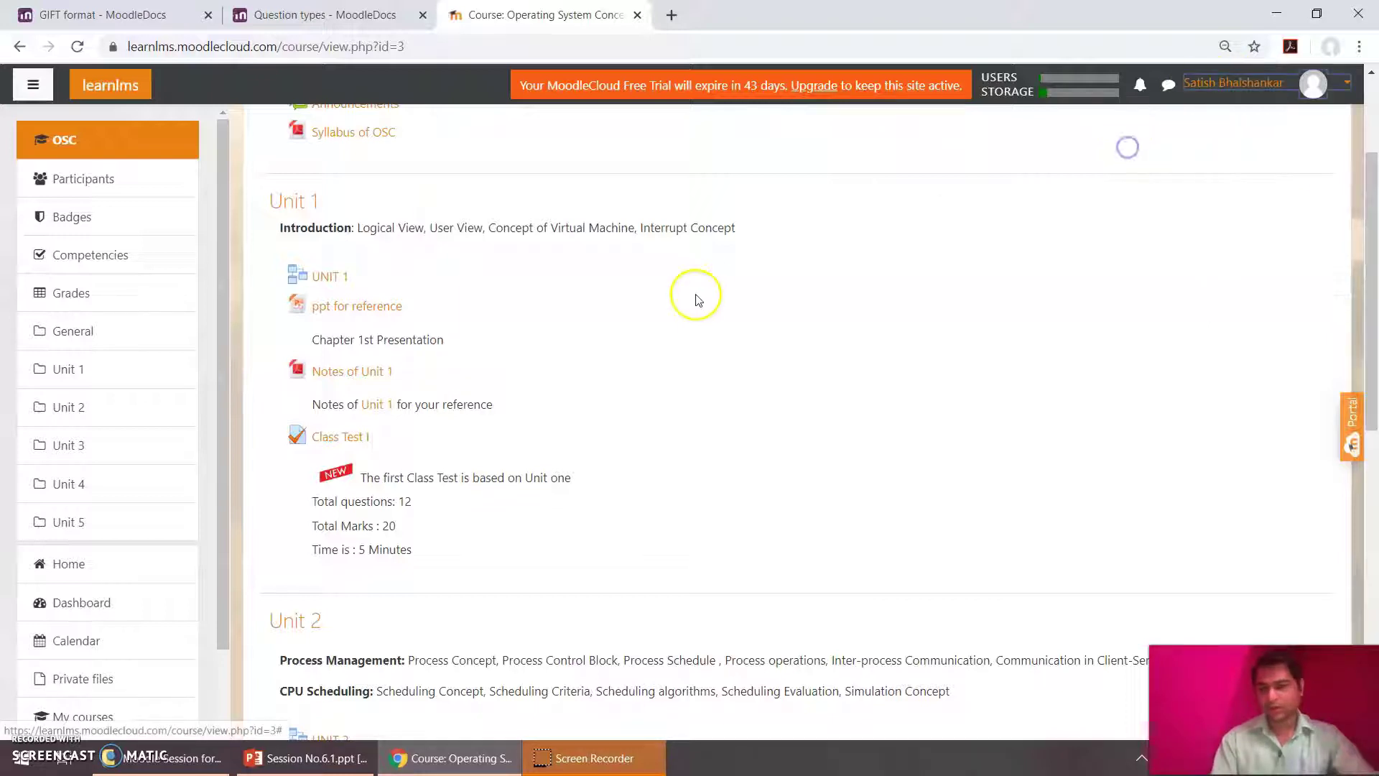
{"action": "left_click", "coordinate": [338, 436]}
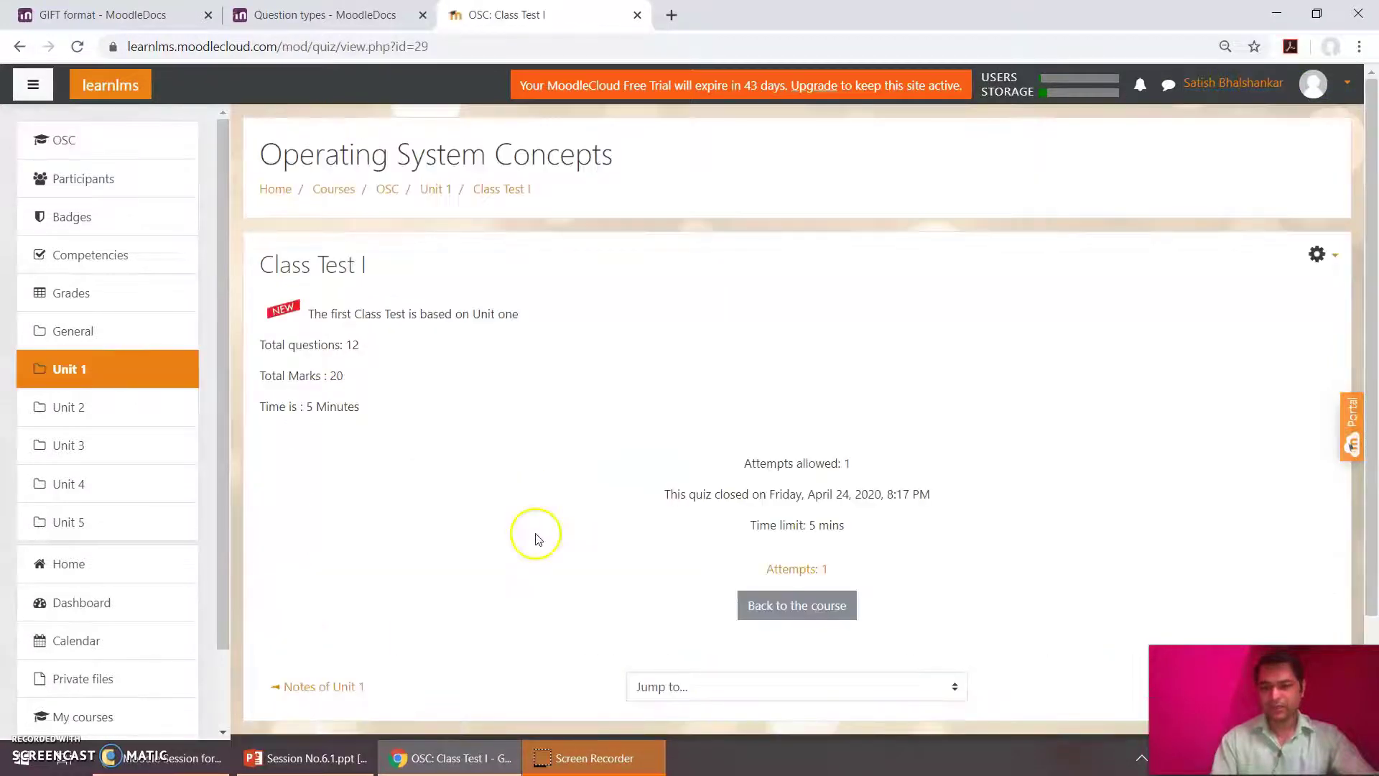
{"action": "scroll", "coordinate": [535, 535], "scroll_direction": "down", "scroll_amount": 1}
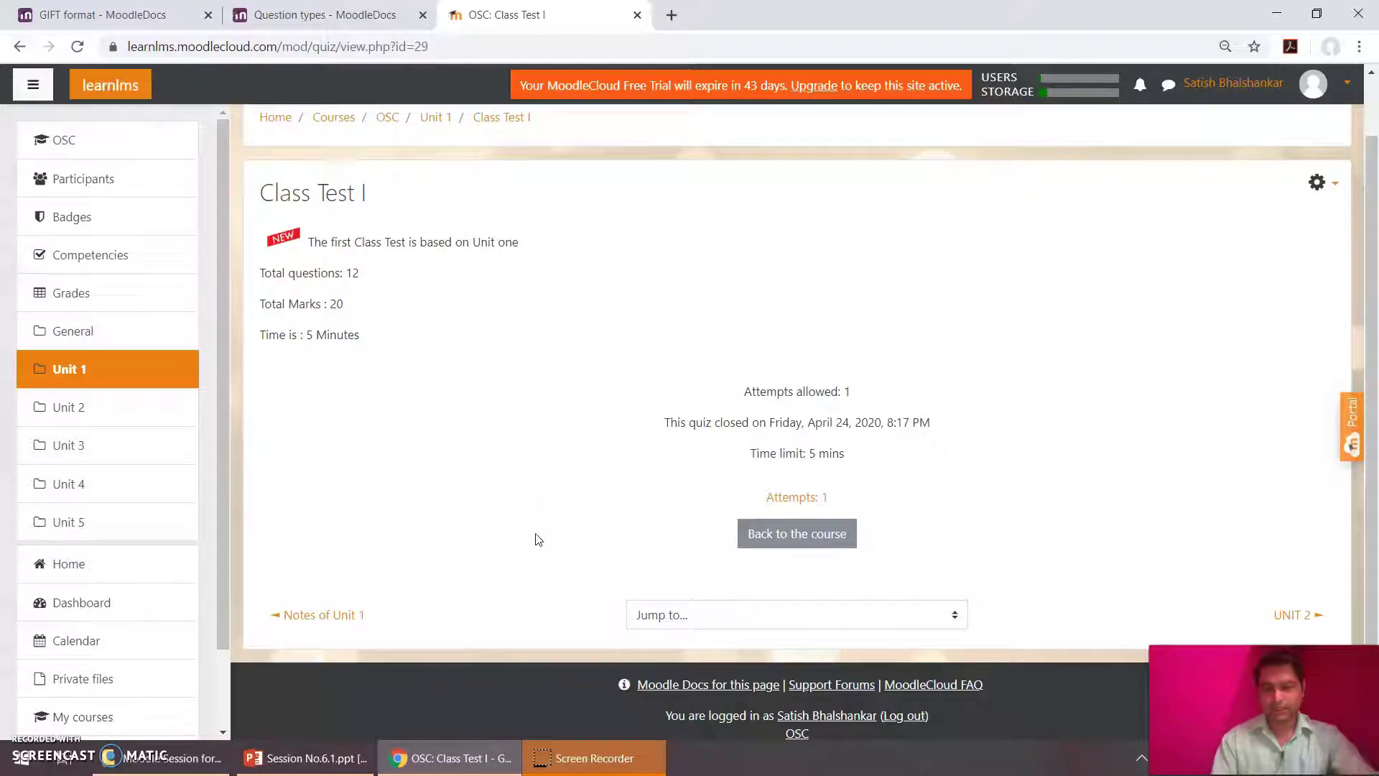
Open the quiz's attempts report and examine the student's state, grade and points for each question.
{"action": "left_click", "coordinate": [819, 497]}
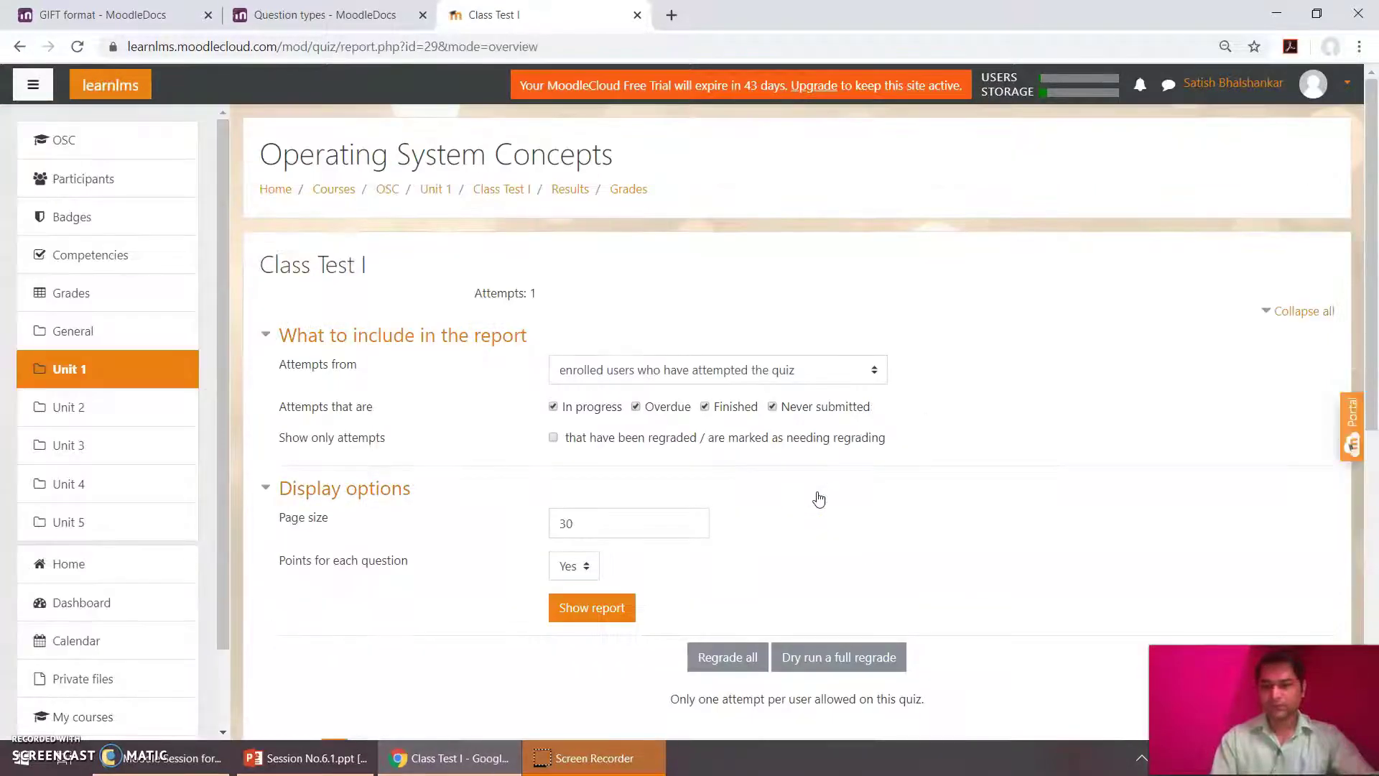
{"action": "scroll", "coordinate": [818, 497], "scroll_direction": "down", "scroll_amount": 5}
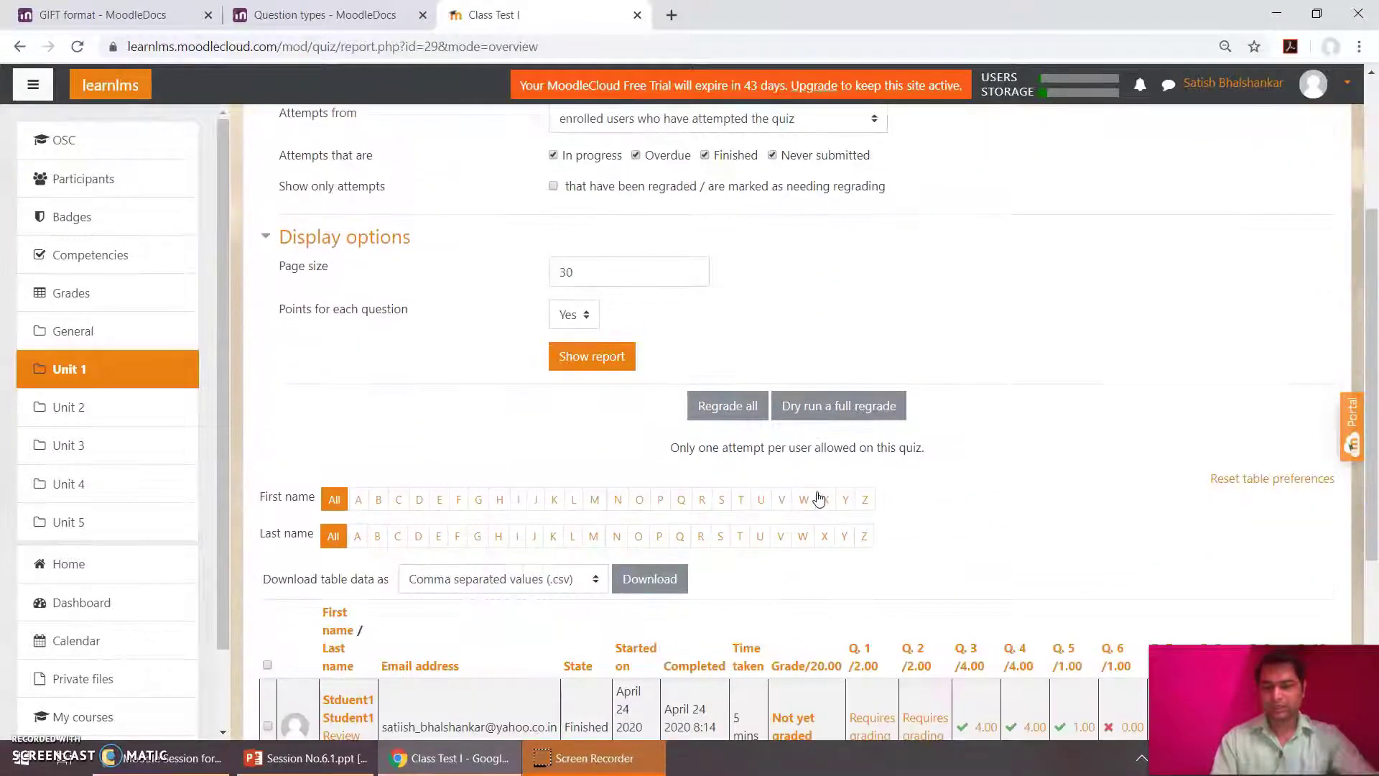
{"action": "scroll", "coordinate": [819, 497], "scroll_direction": "down", "scroll_amount": 2}
{"action": "left_click", "coordinate": [778, 482]}
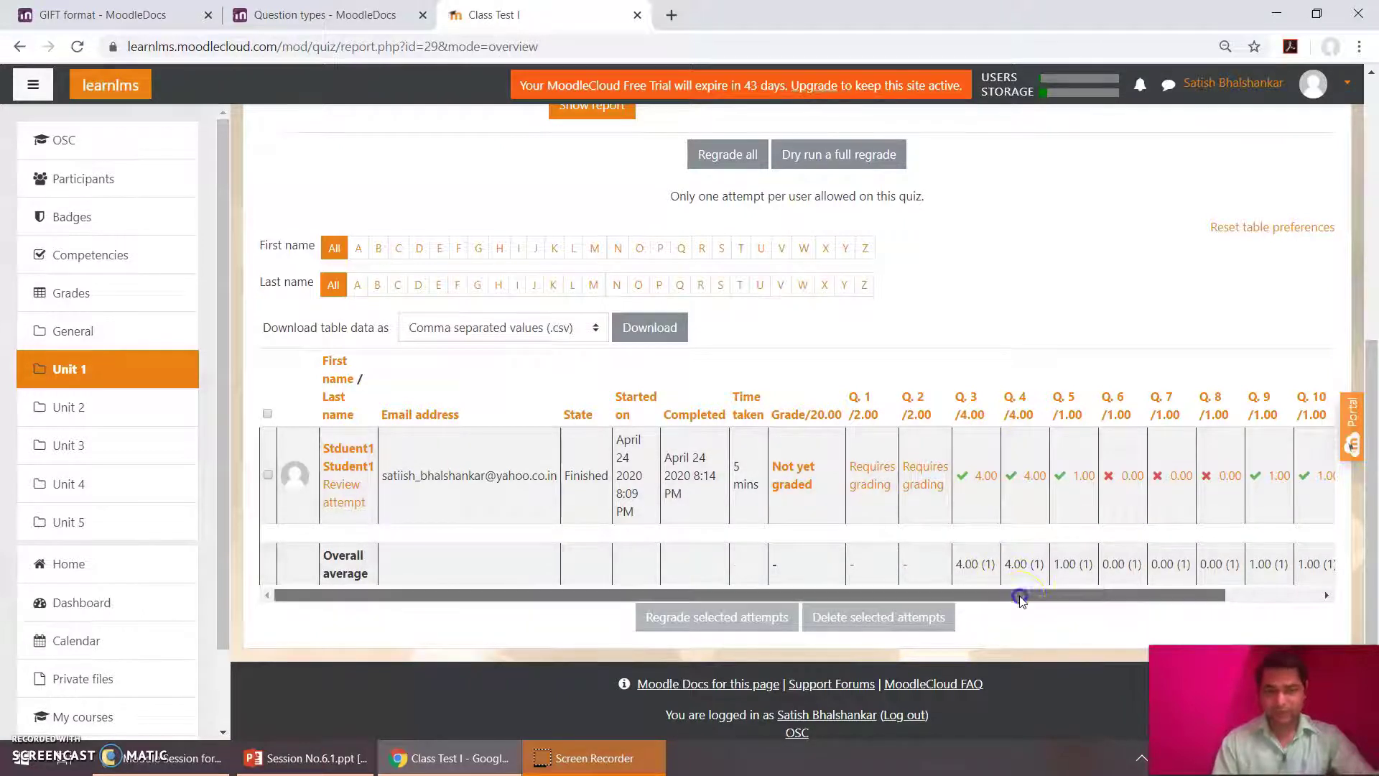
{"action": "left_click_drag", "start_coordinate": [1019, 594], "coordinate": [1126, 593]}
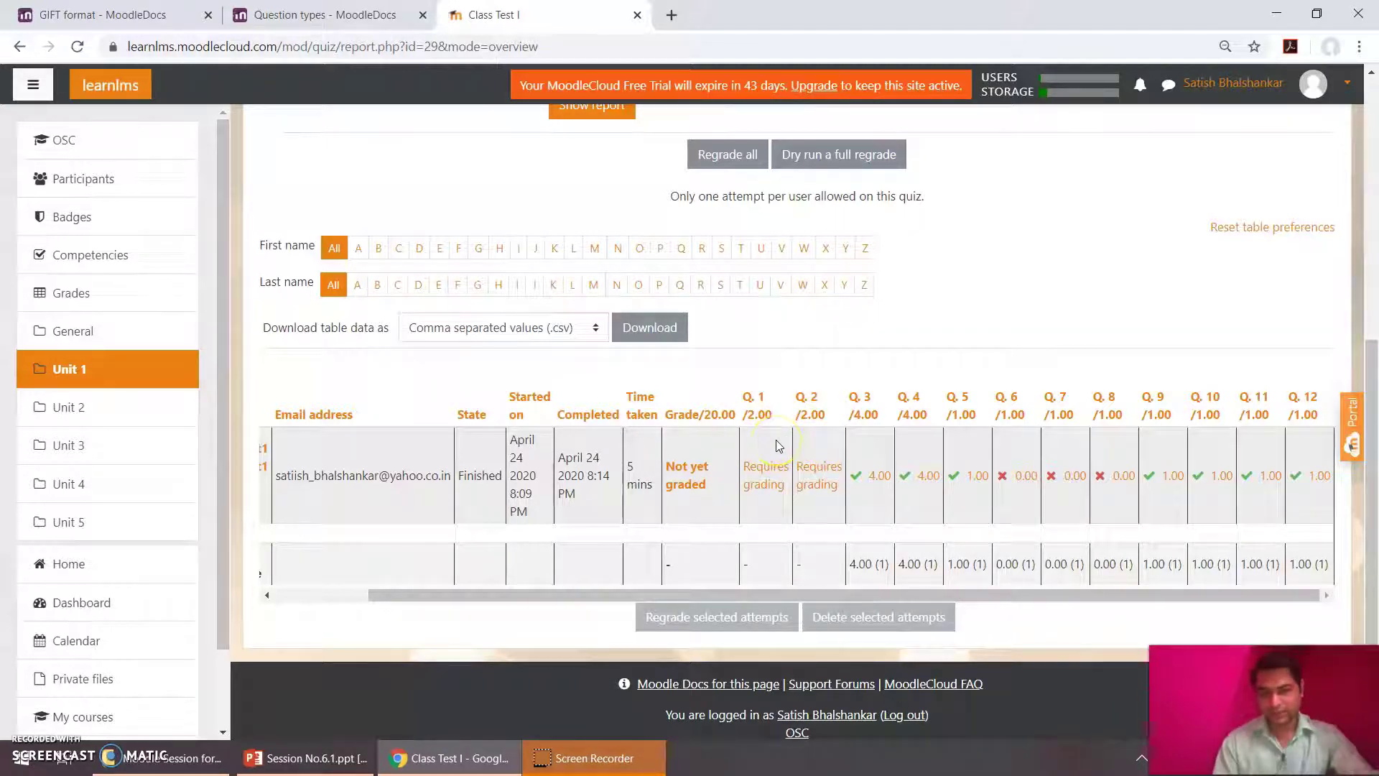
{"action": "left_click_drag", "start_coordinate": [1207, 592], "coordinate": [959, 610]}
{"action": "left_click_drag", "start_coordinate": [1374, 431], "coordinate": [1374, 308]}
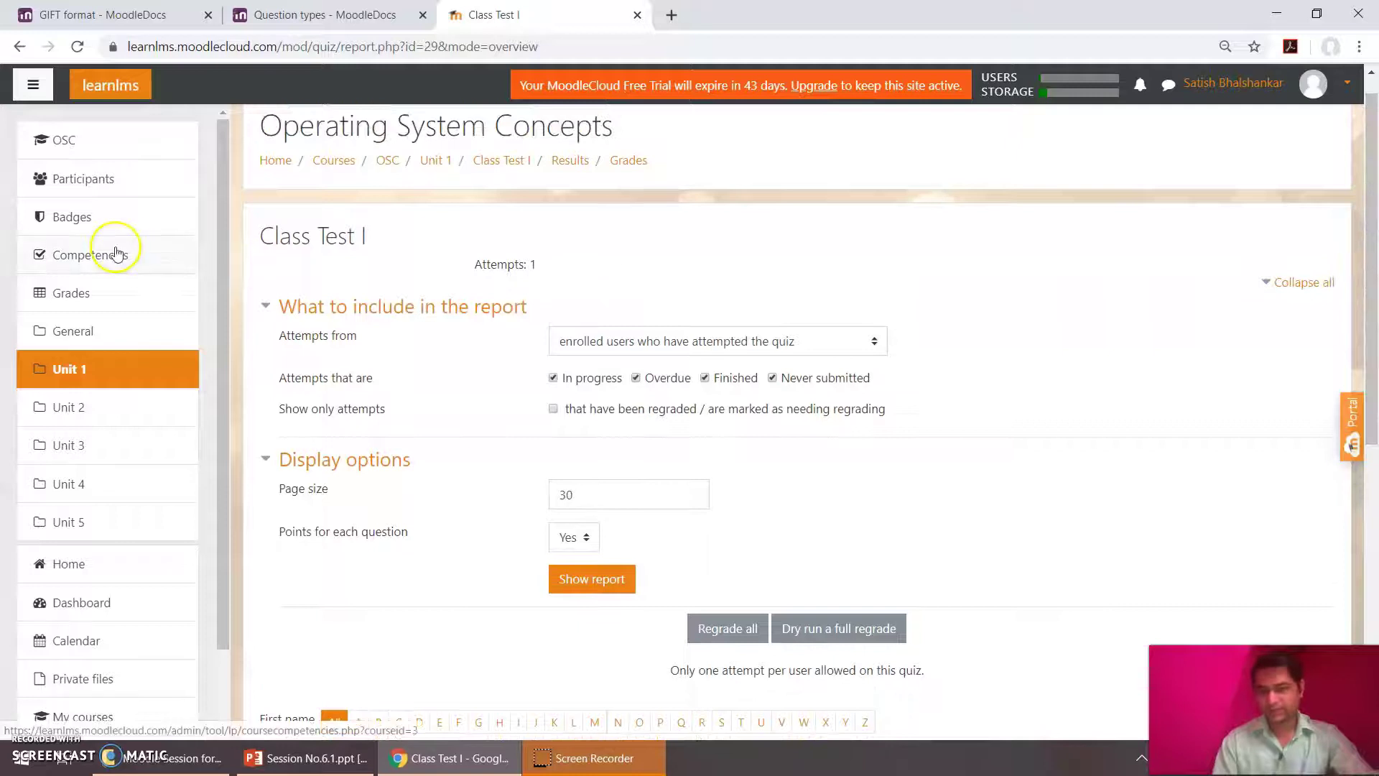
Return to the Class Test I quiz and open its manual grading results.
{"action": "left_click", "coordinate": [21, 48]}
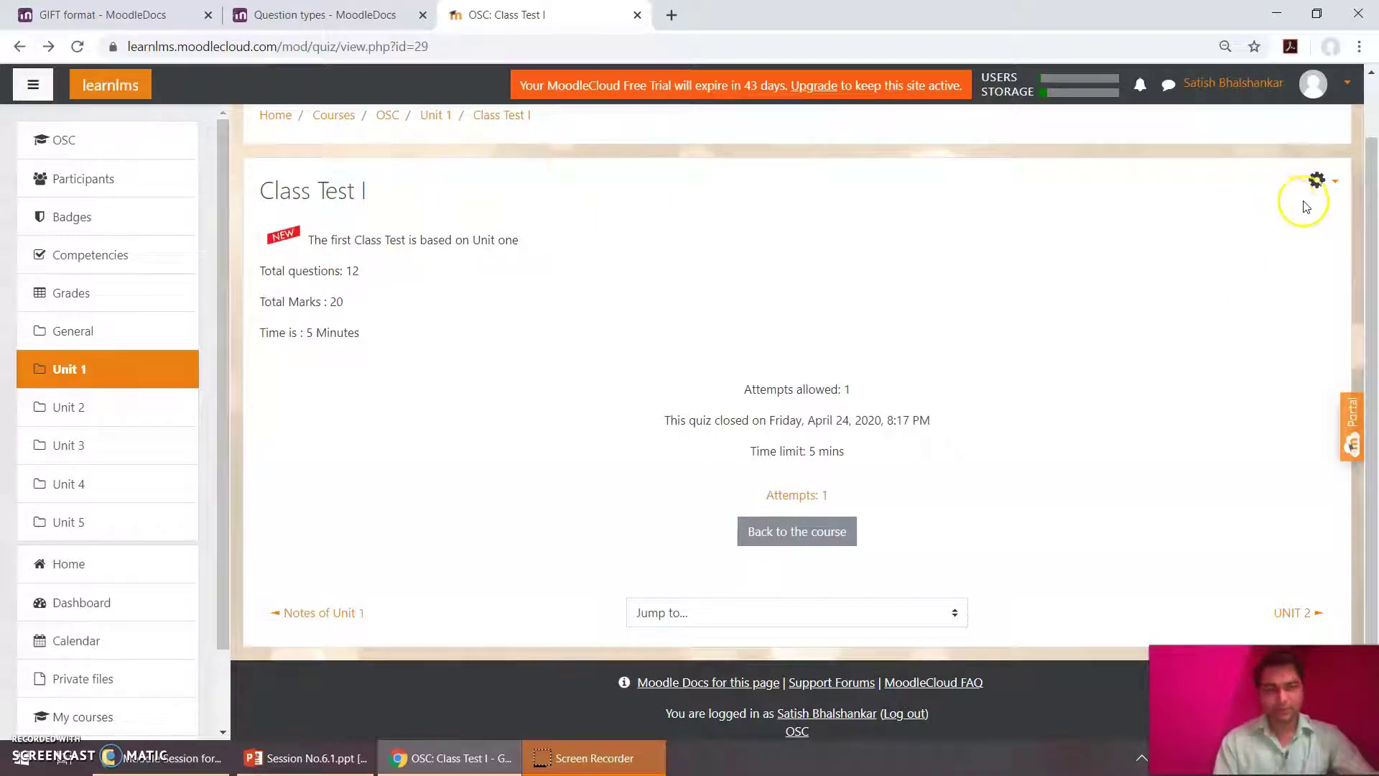
{"action": "left_click", "coordinate": [1336, 186]}
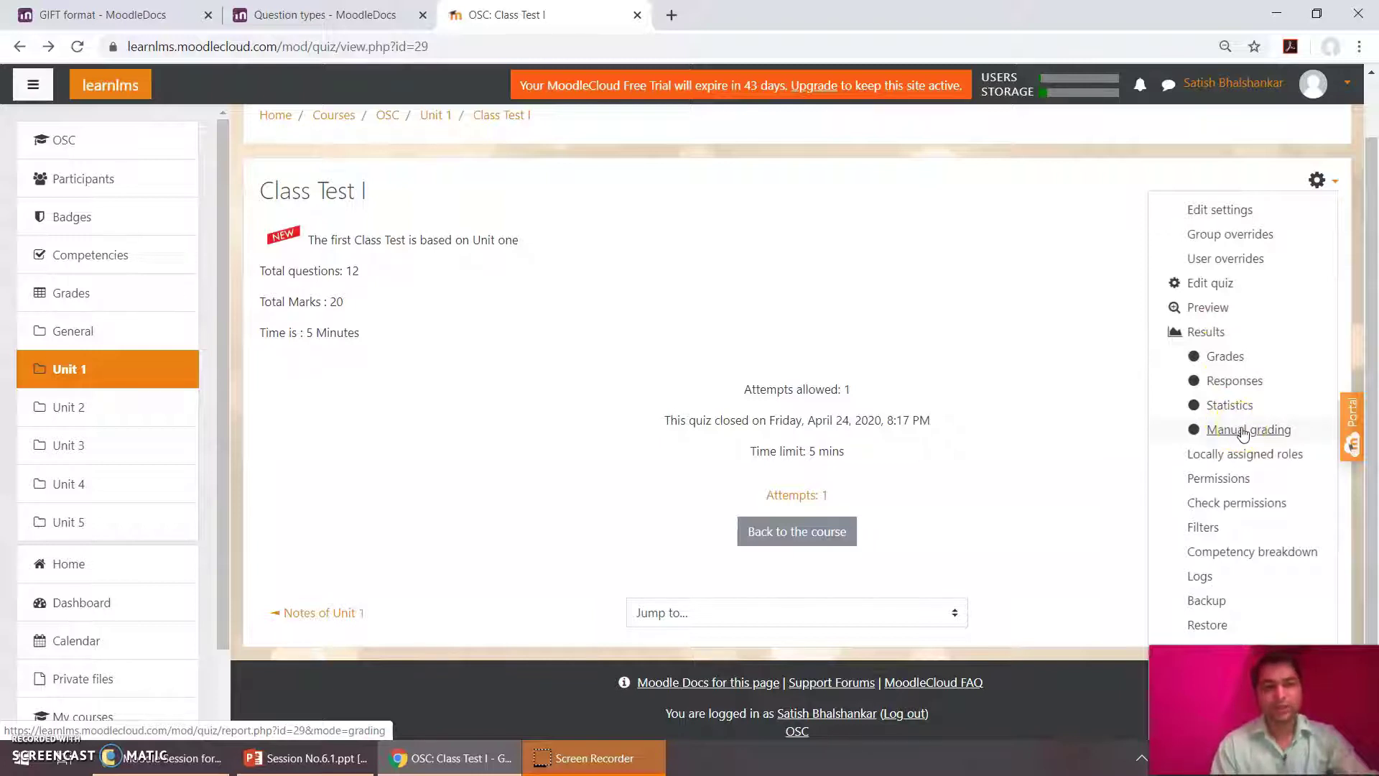
{"action": "left_click", "coordinate": [1123, 215]}
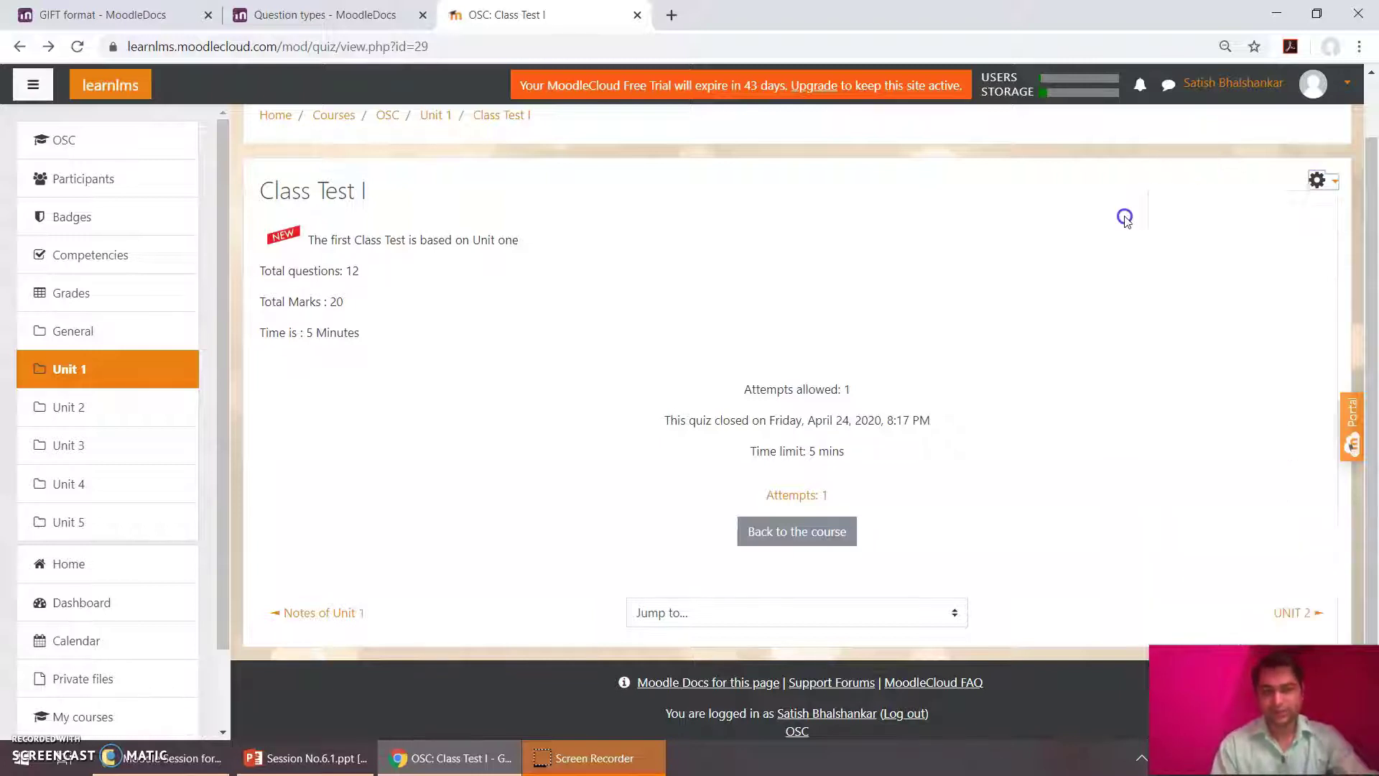
{"action": "left_click", "coordinate": [65, 139]}
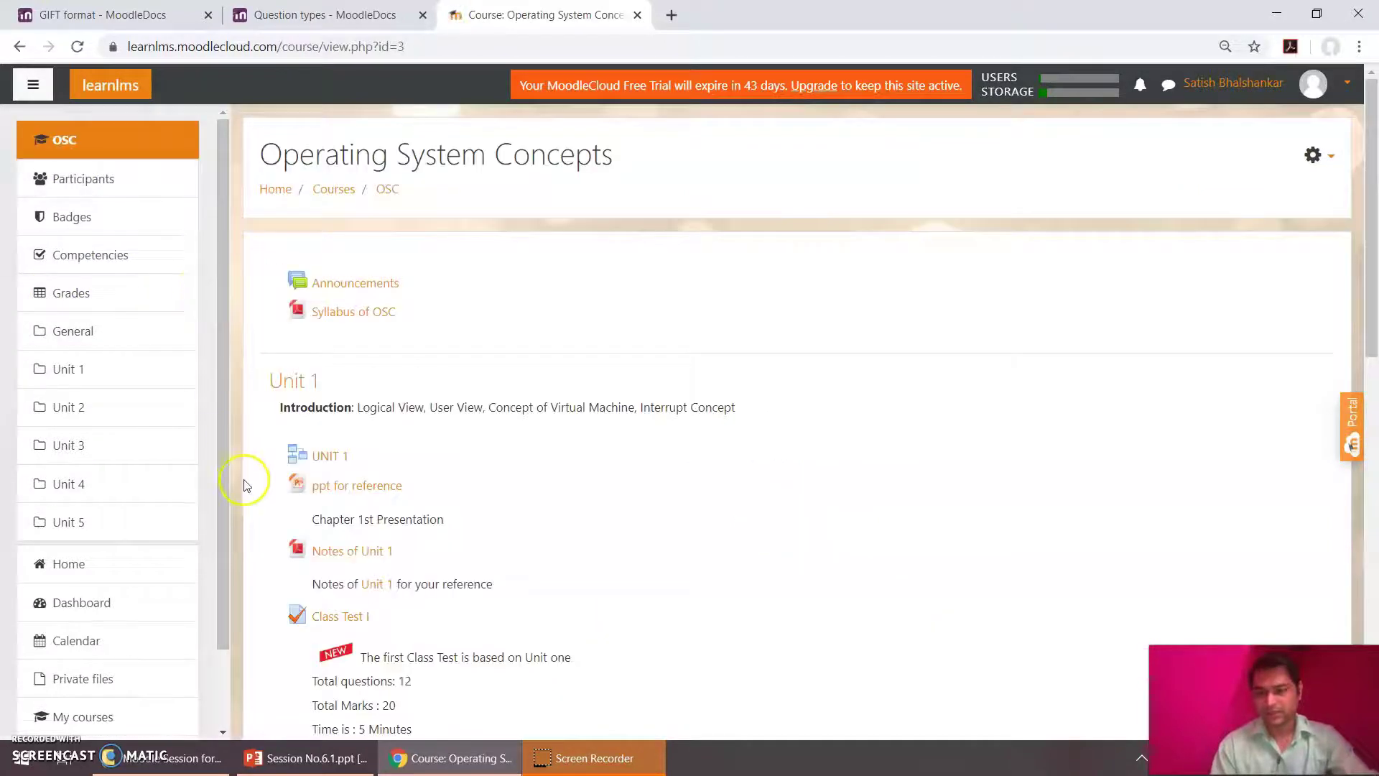
{"action": "left_click", "coordinate": [339, 618]}
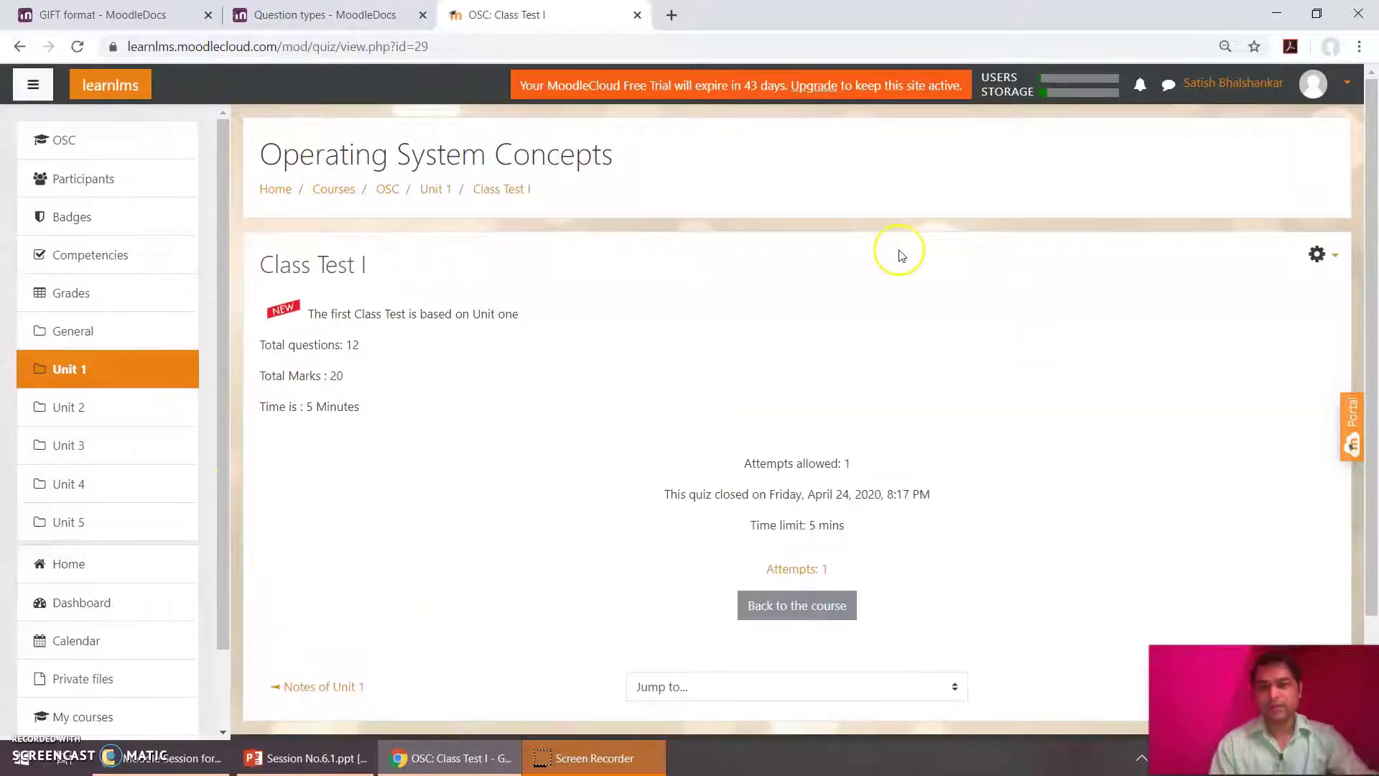
{"action": "left_click", "coordinate": [1331, 260]}
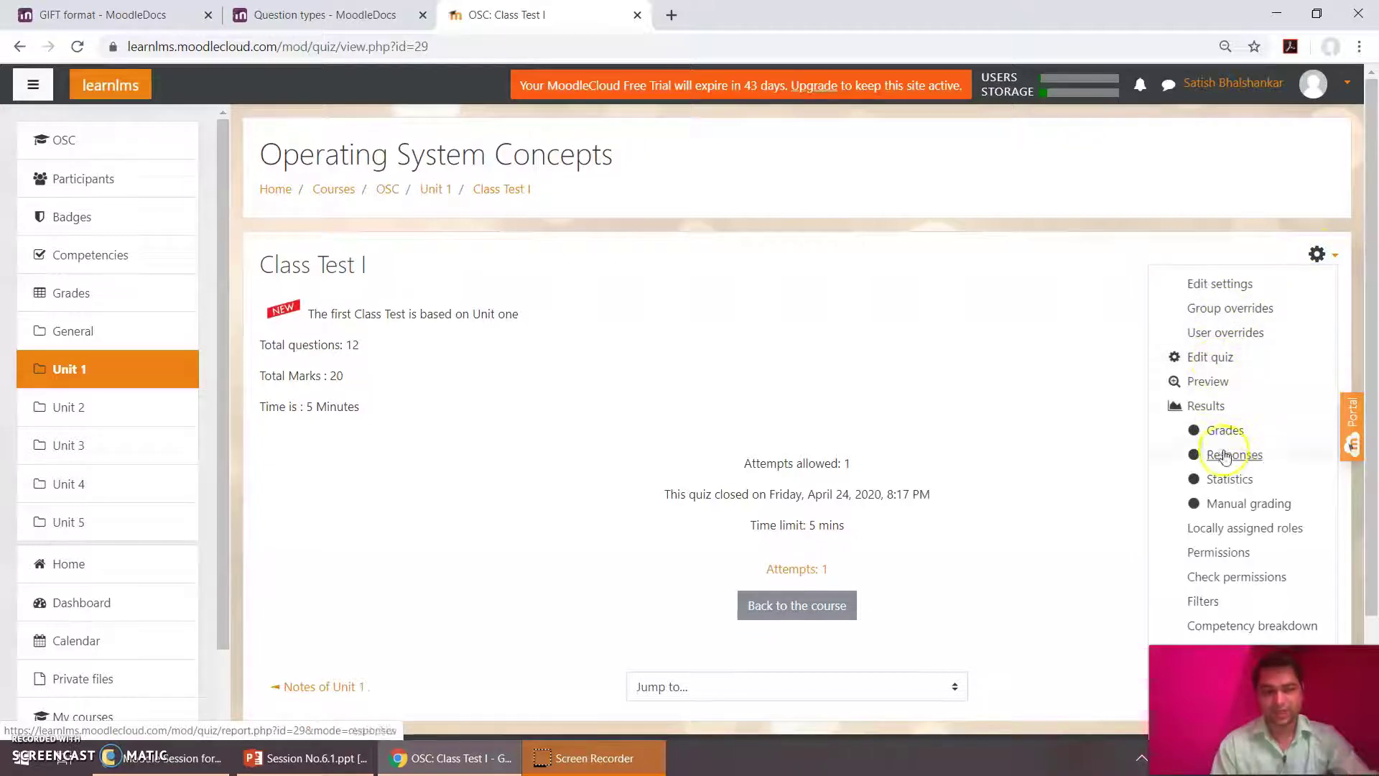
{"action": "left_click", "coordinate": [1247, 504]}
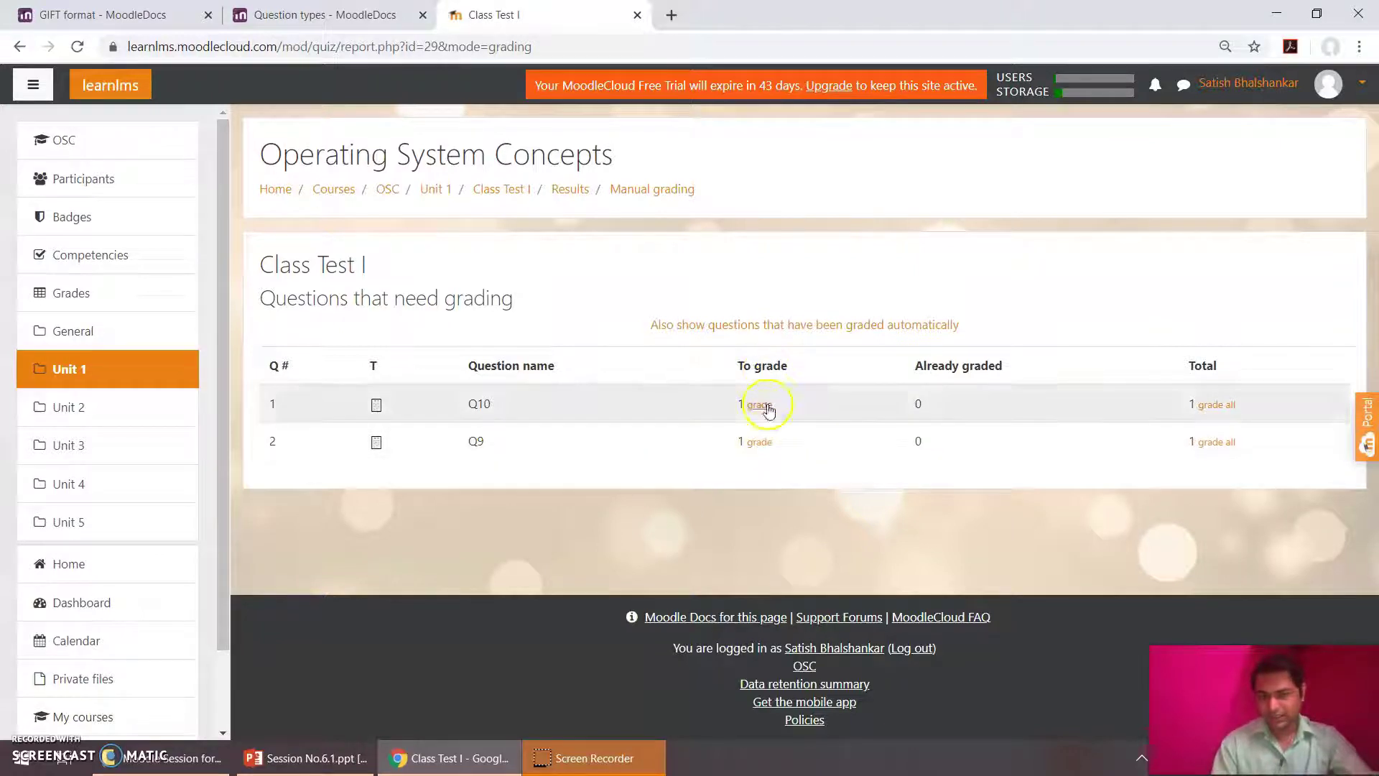
Open the Q9 attempt that needs grading and add the comment "The answer is correct.".
{"action": "left_click", "coordinate": [759, 444]}
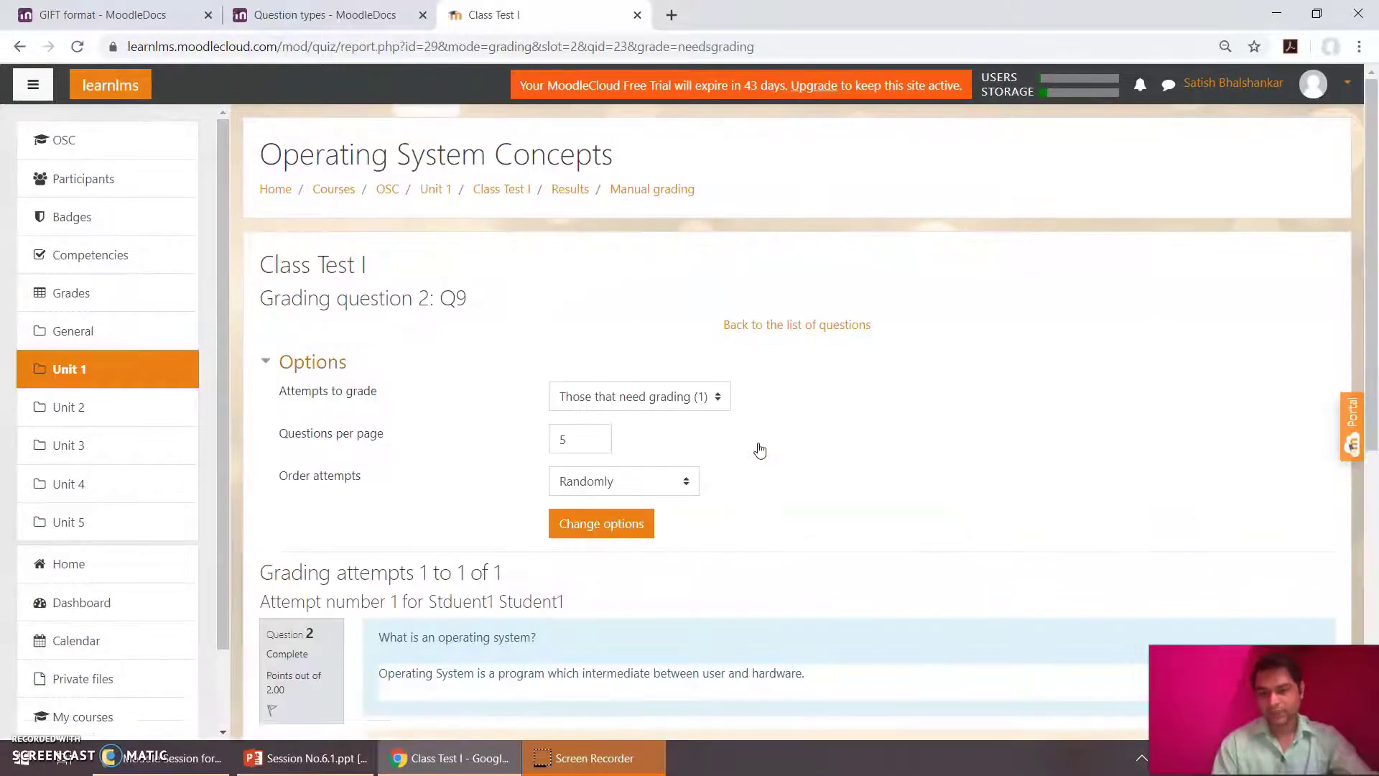
{"action": "scroll", "coordinate": [917, 465], "scroll_direction": "down", "scroll_amount": 3}
{"action": "scroll", "coordinate": [916, 464], "scroll_direction": "down", "scroll_amount": 2}
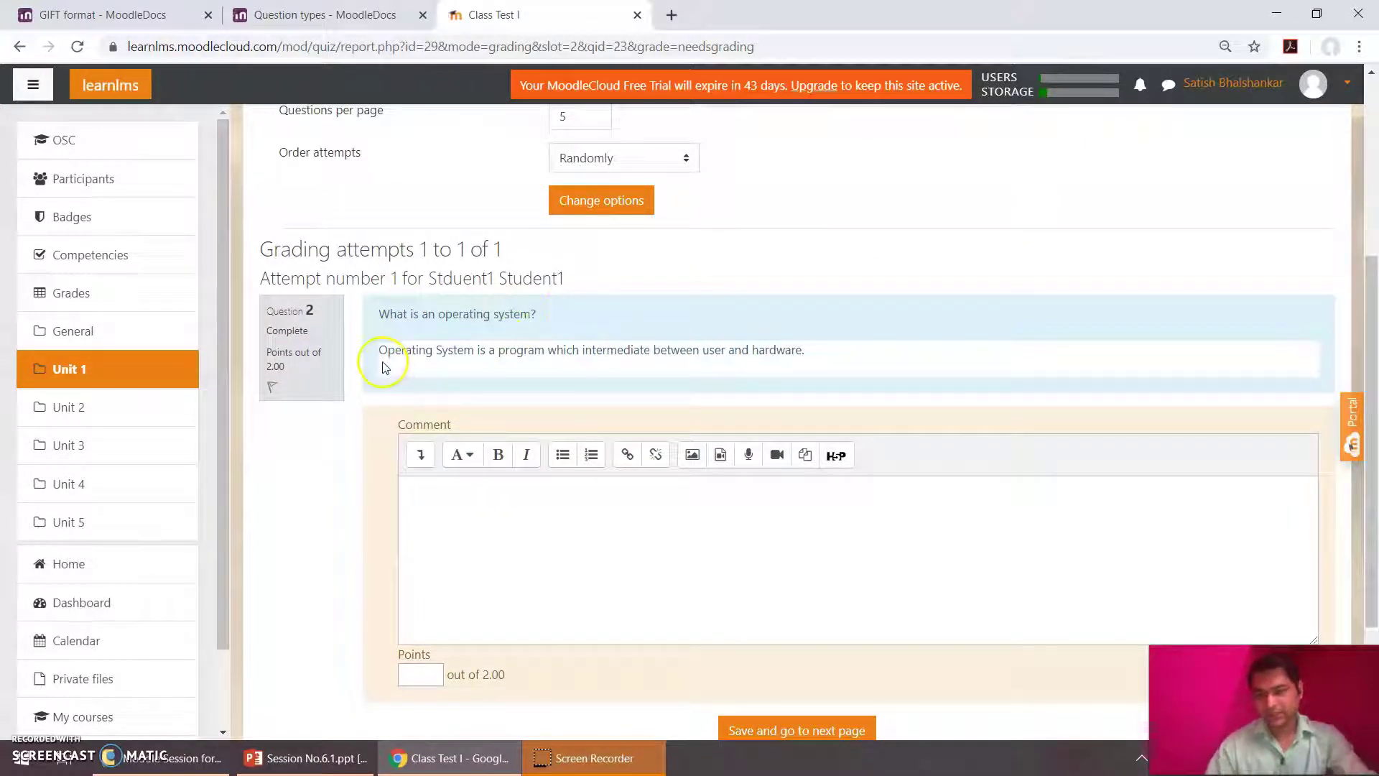
{"action": "left_click_drag", "start_coordinate": [382, 354], "coordinate": [553, 372]}
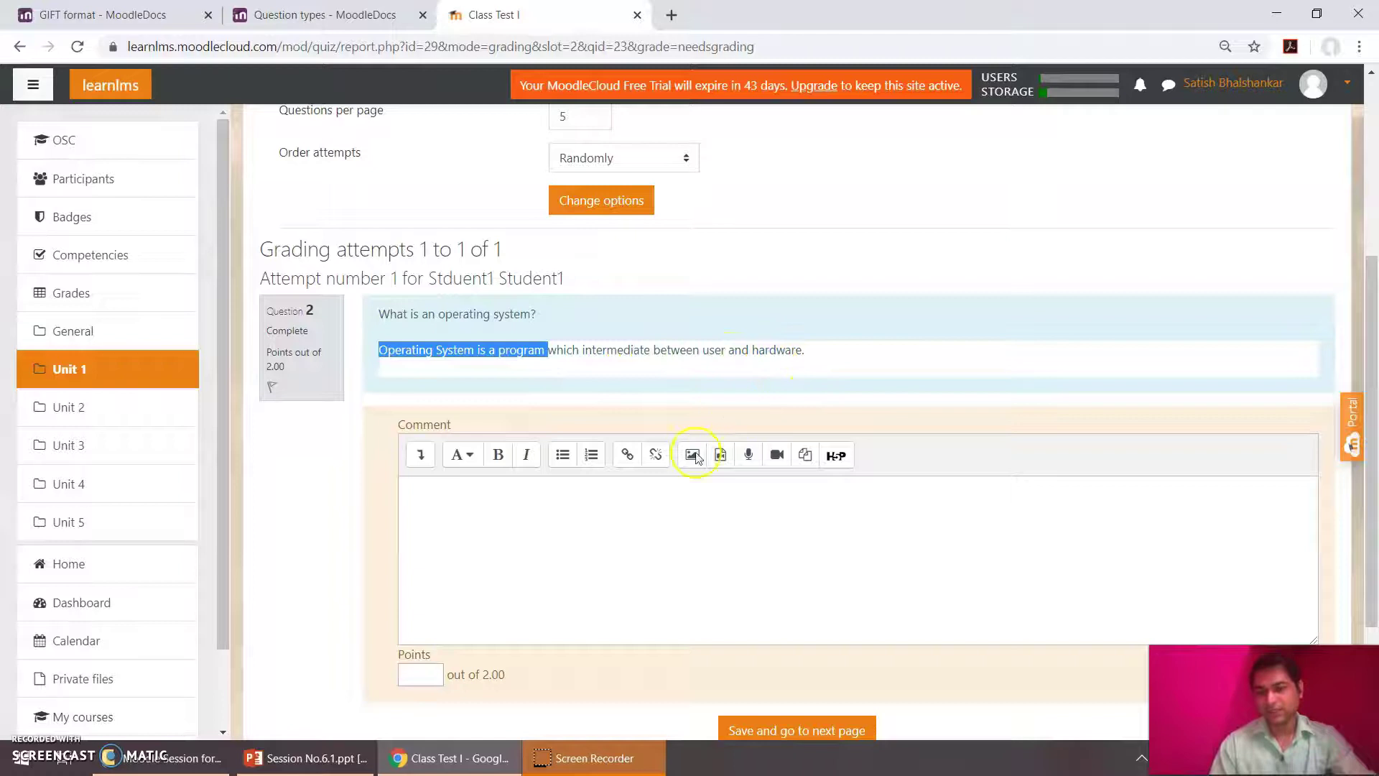
{"action": "left_click", "coordinate": [611, 548]}
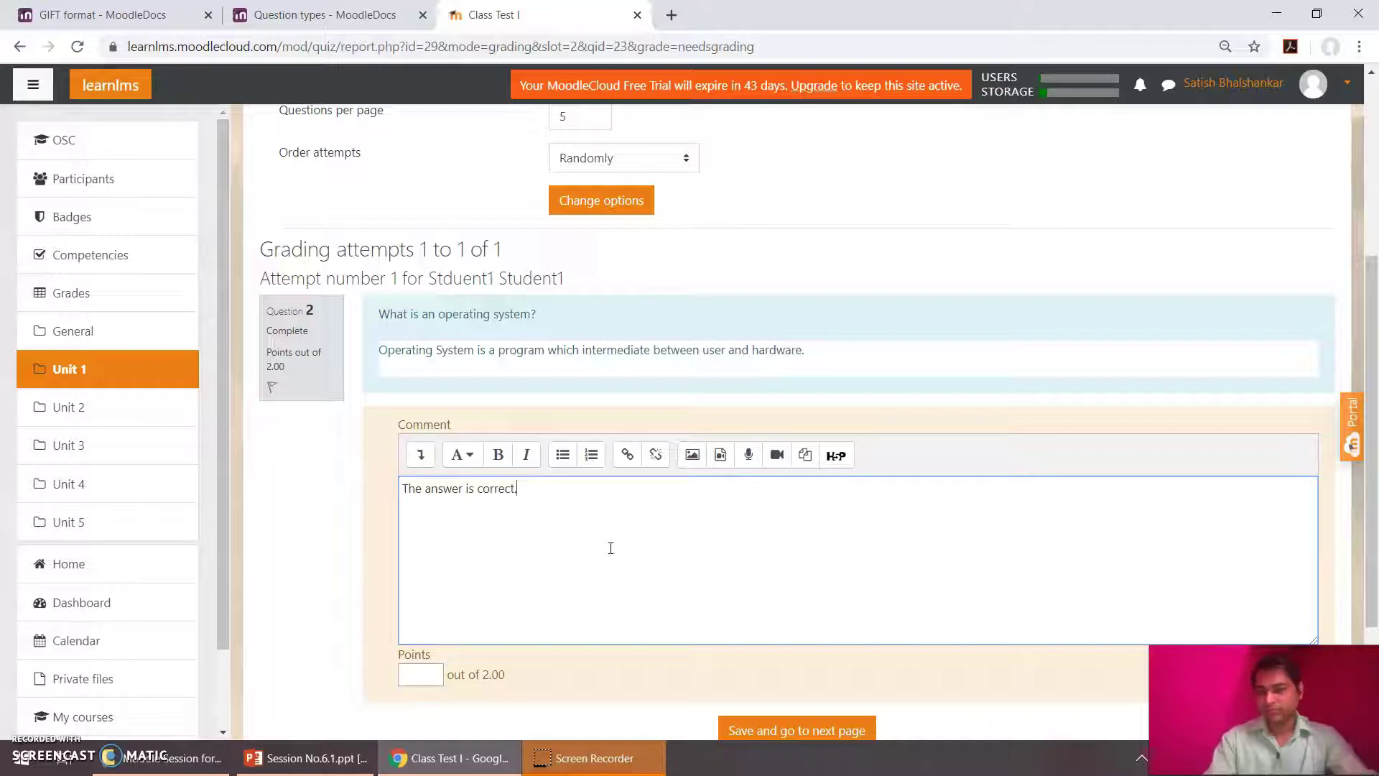
Award 1 point out of 2.00 for the Q9 answer and save the grade.
{"action": "left_click", "coordinate": [308, 536]}
{"action": "scroll", "coordinate": [308, 536], "scroll_direction": "down", "scroll_amount": 2}
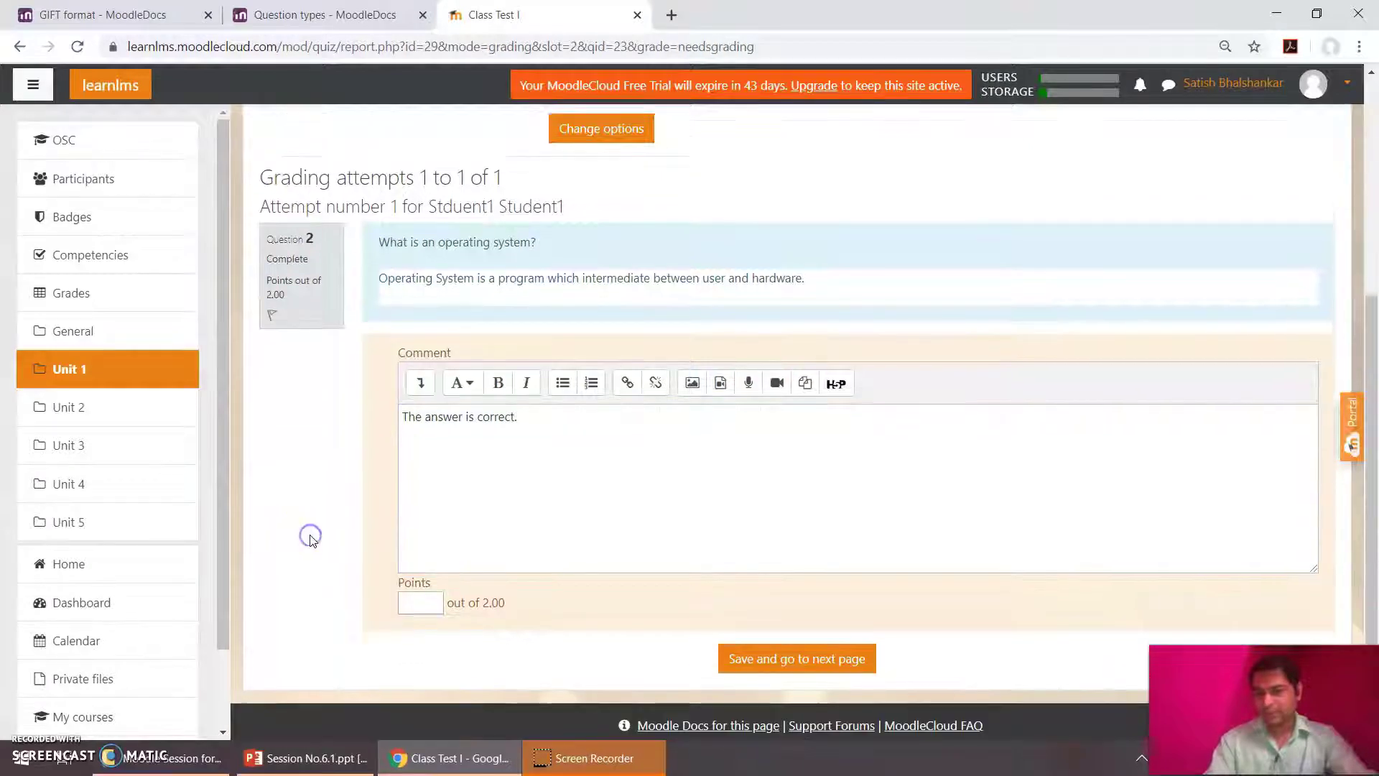
{"action": "left_click", "coordinate": [424, 563]}
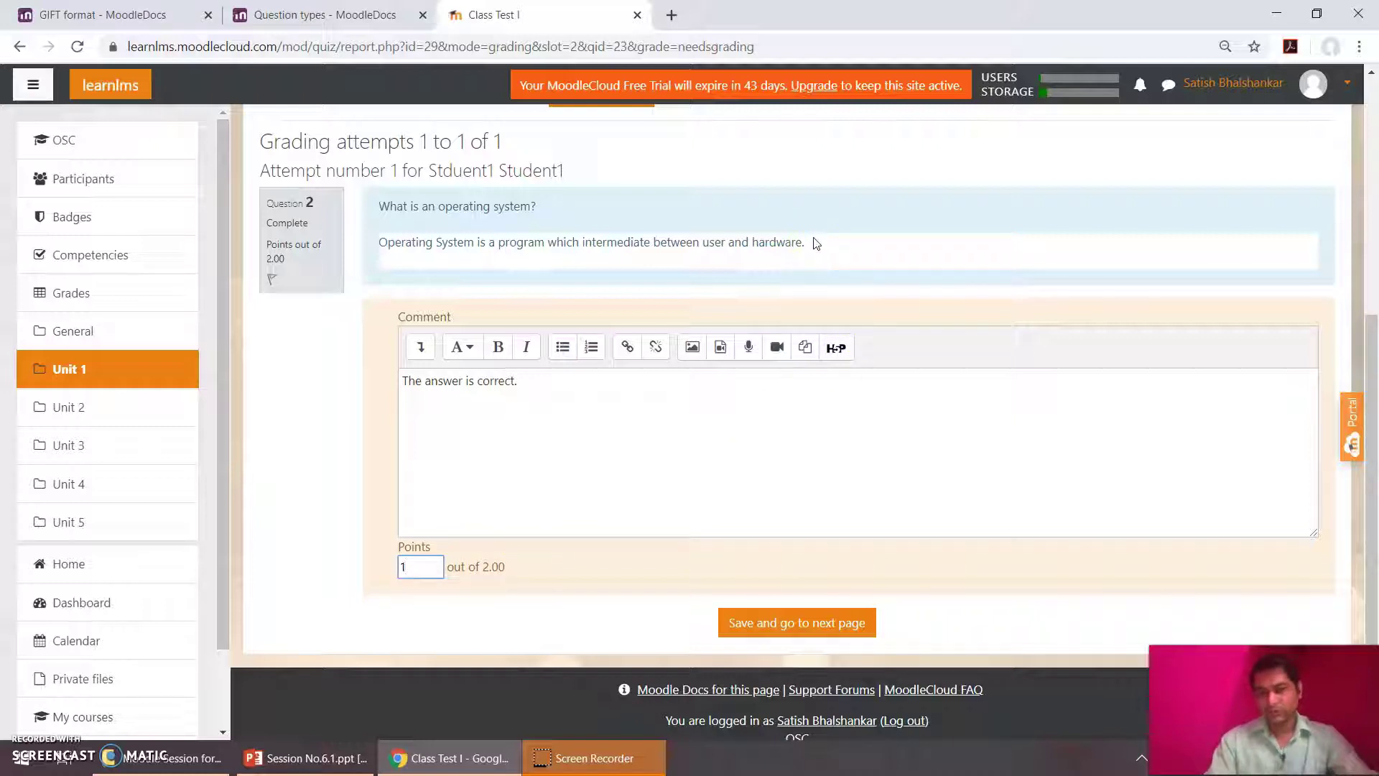
{"action": "left_click", "coordinate": [814, 242]}
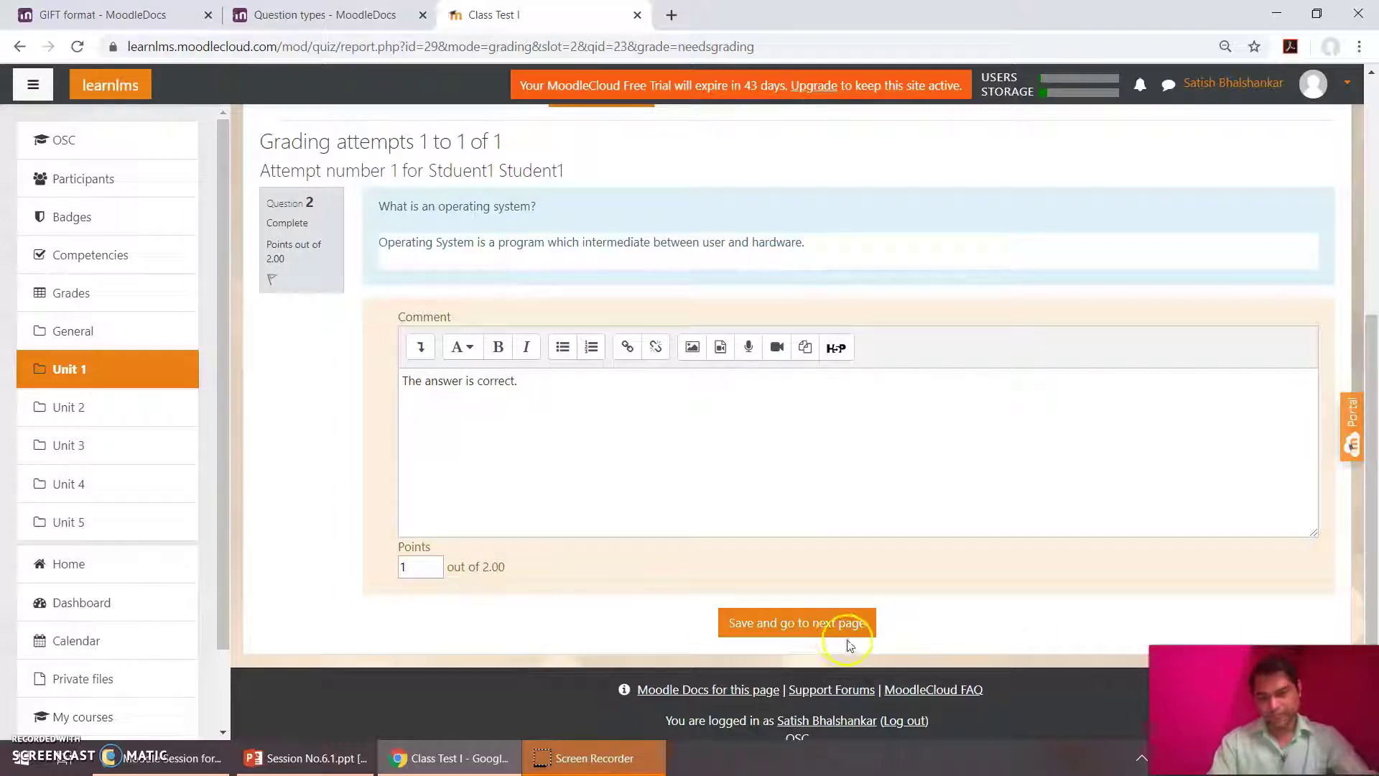
{"action": "left_click", "coordinate": [806, 631]}
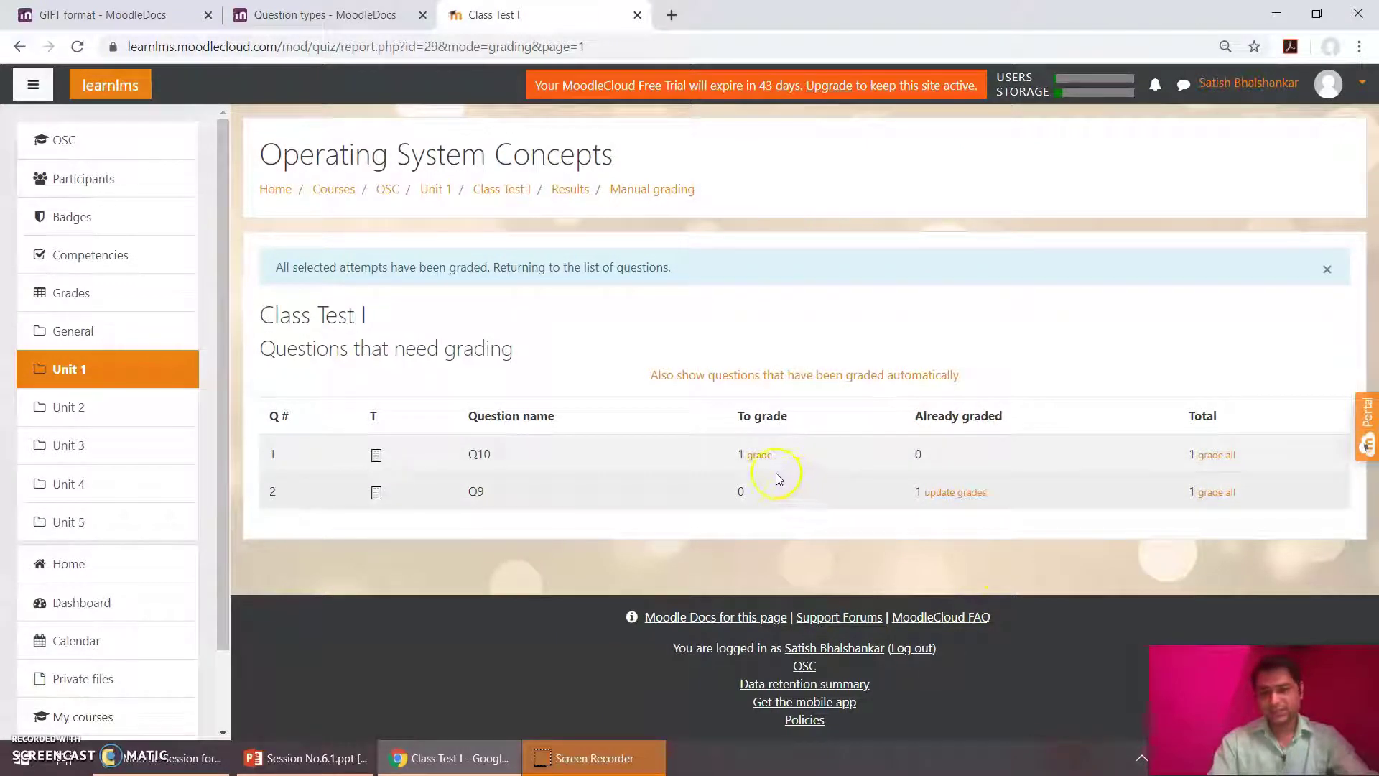
Open the Q10 attempt that needs grading and add the comment "The Answer is correct".
{"action": "left_click", "coordinate": [760, 456]}
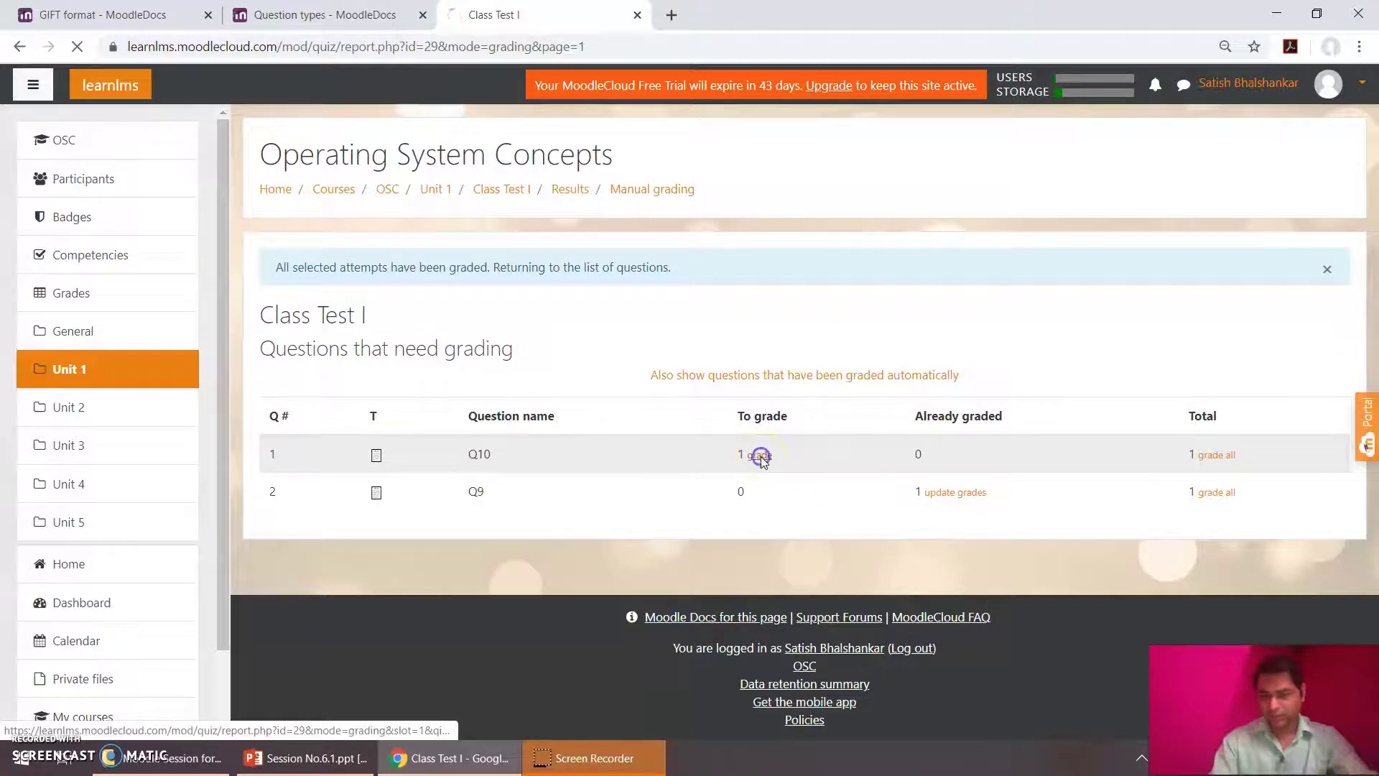
{"action": "scroll", "coordinate": [762, 463], "scroll_direction": "down", "scroll_amount": 1}
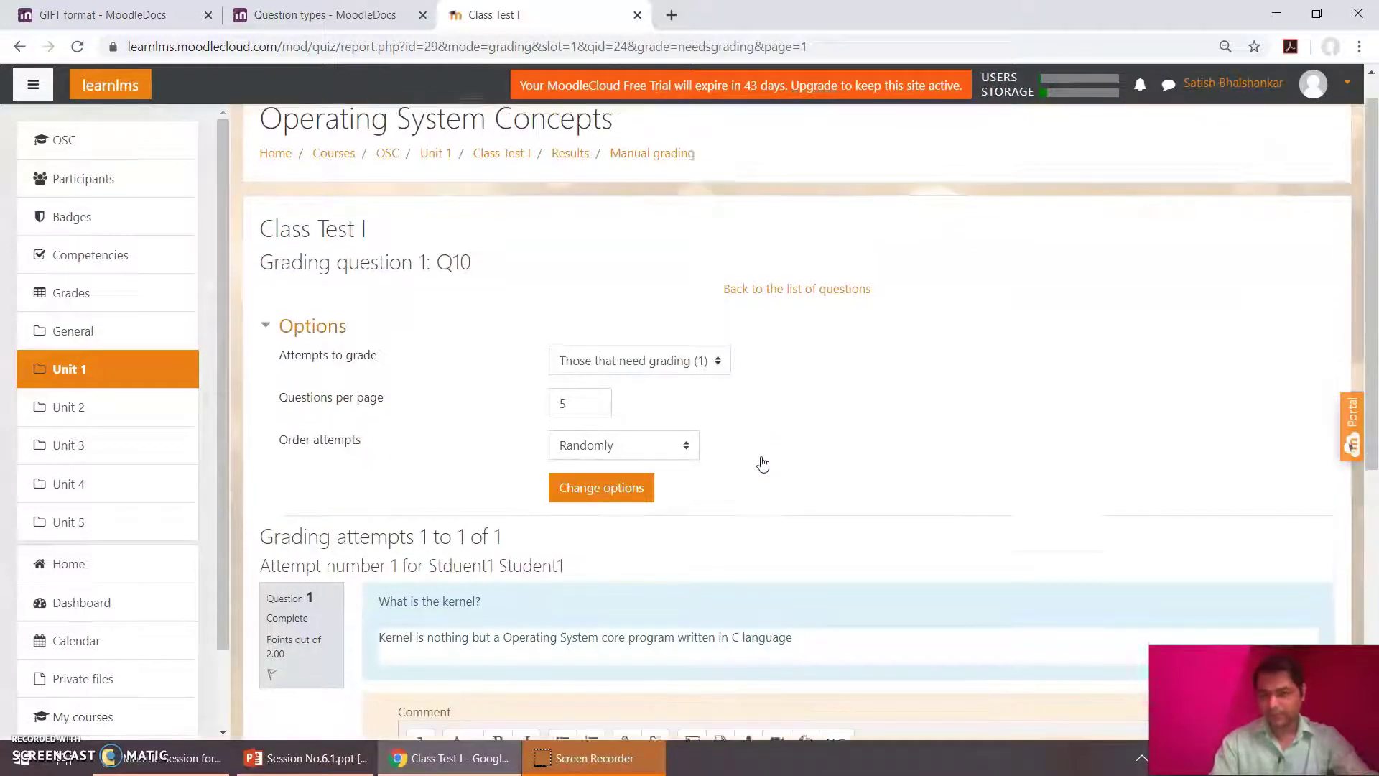
{"action": "scroll", "coordinate": [762, 463], "scroll_direction": "down", "scroll_amount": 2}
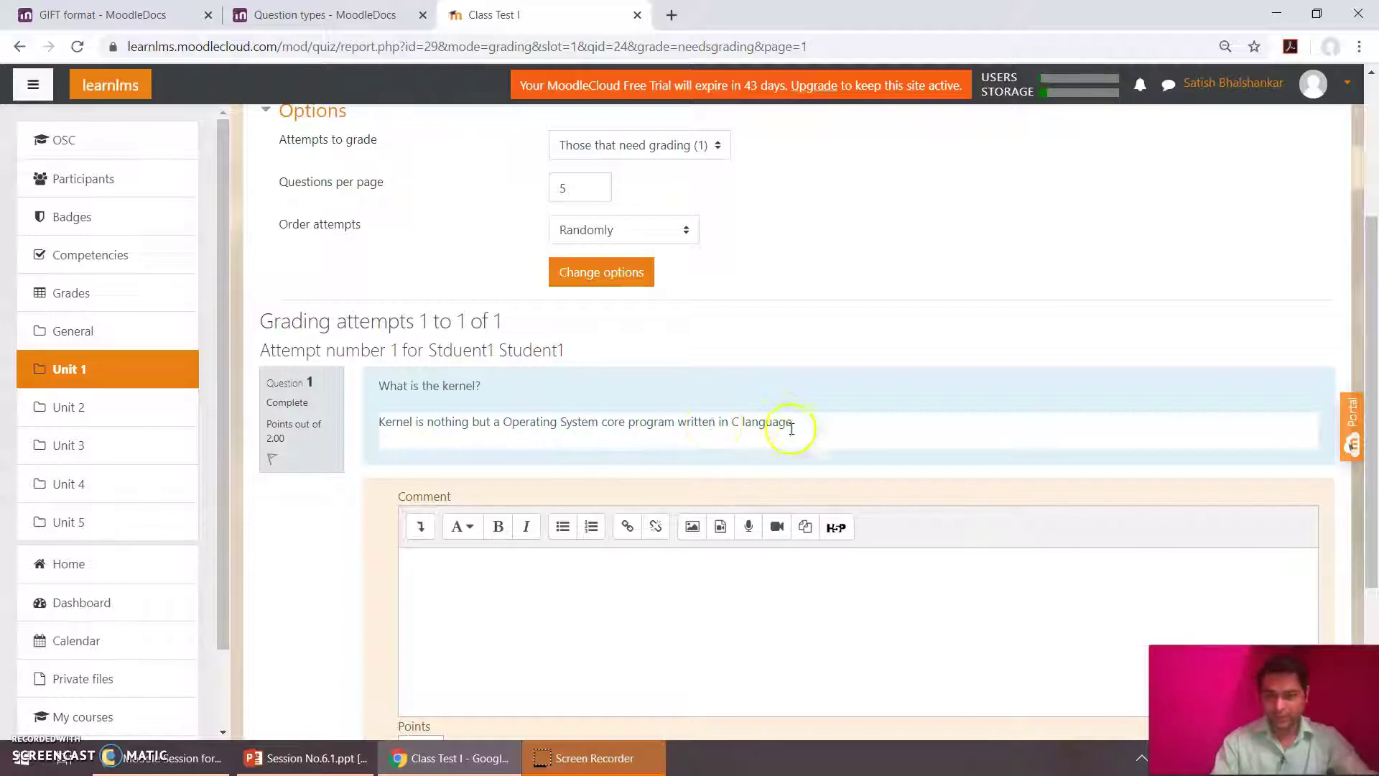
{"action": "scroll", "coordinate": [800, 471], "scroll_direction": "down", "scroll_amount": 3}
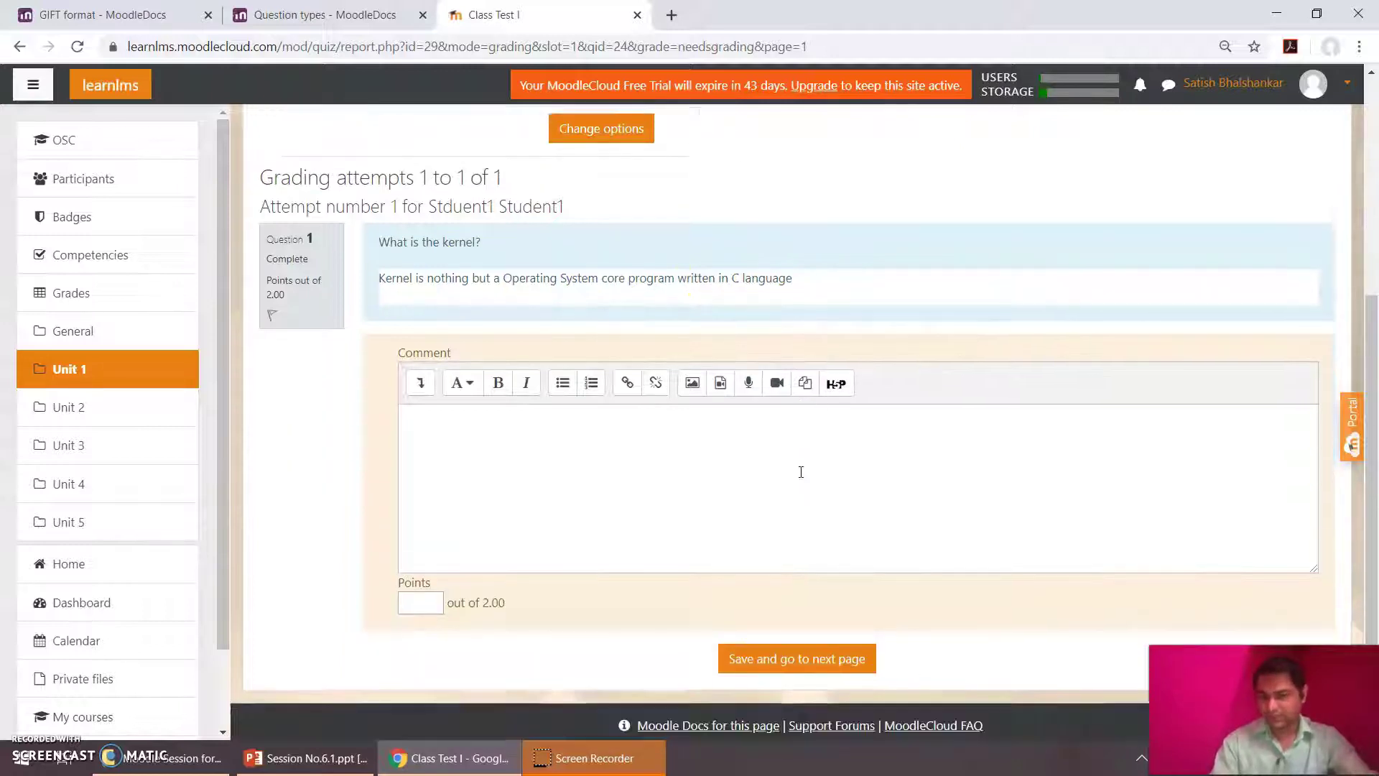
{"action": "left_click", "coordinate": [668, 450]}
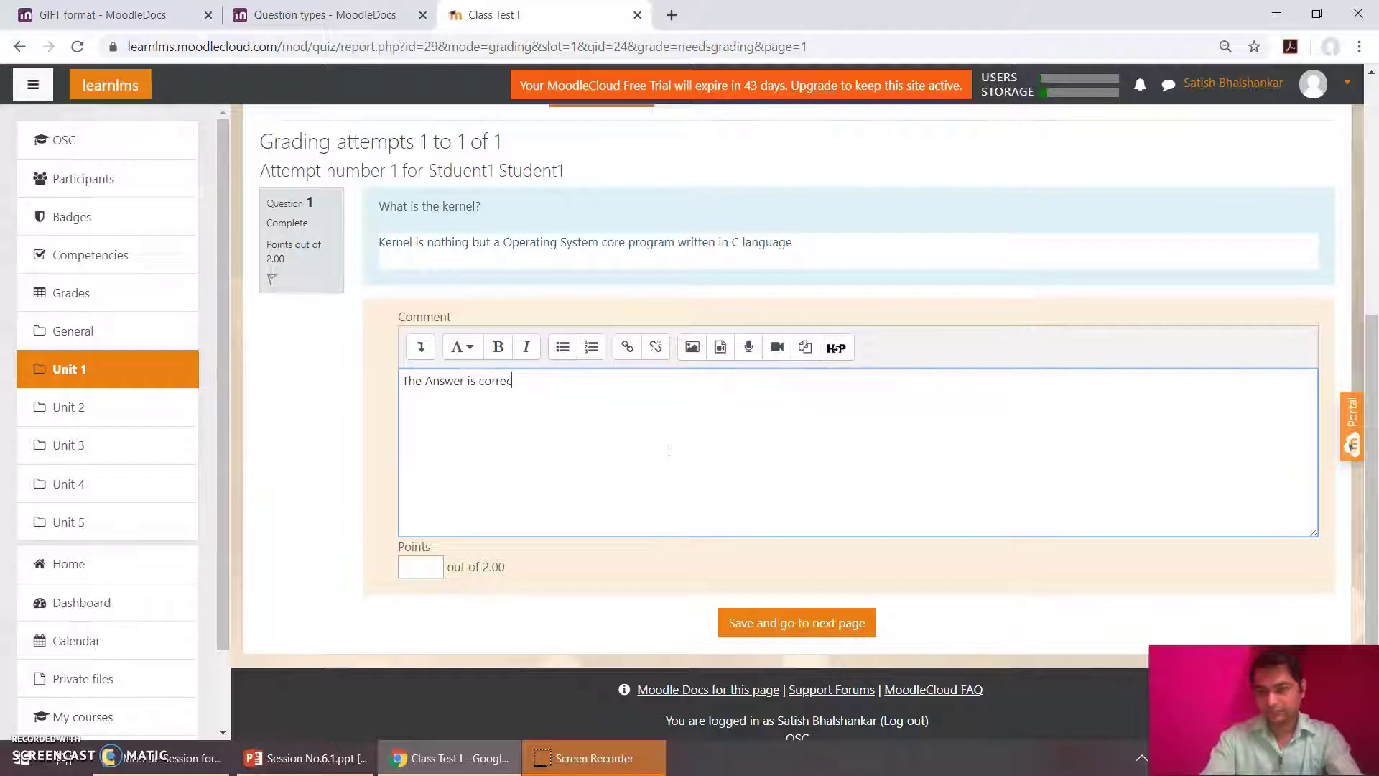
{"action": "type", "text": "The Answer is correct"}
Award 2 points out of 2.00 for the Q10 answer and save the grade.
{"action": "left_click", "coordinate": [416, 577]}
{"action": "type", "text": "2"}
{"action": "left_click", "coordinate": [827, 630]}
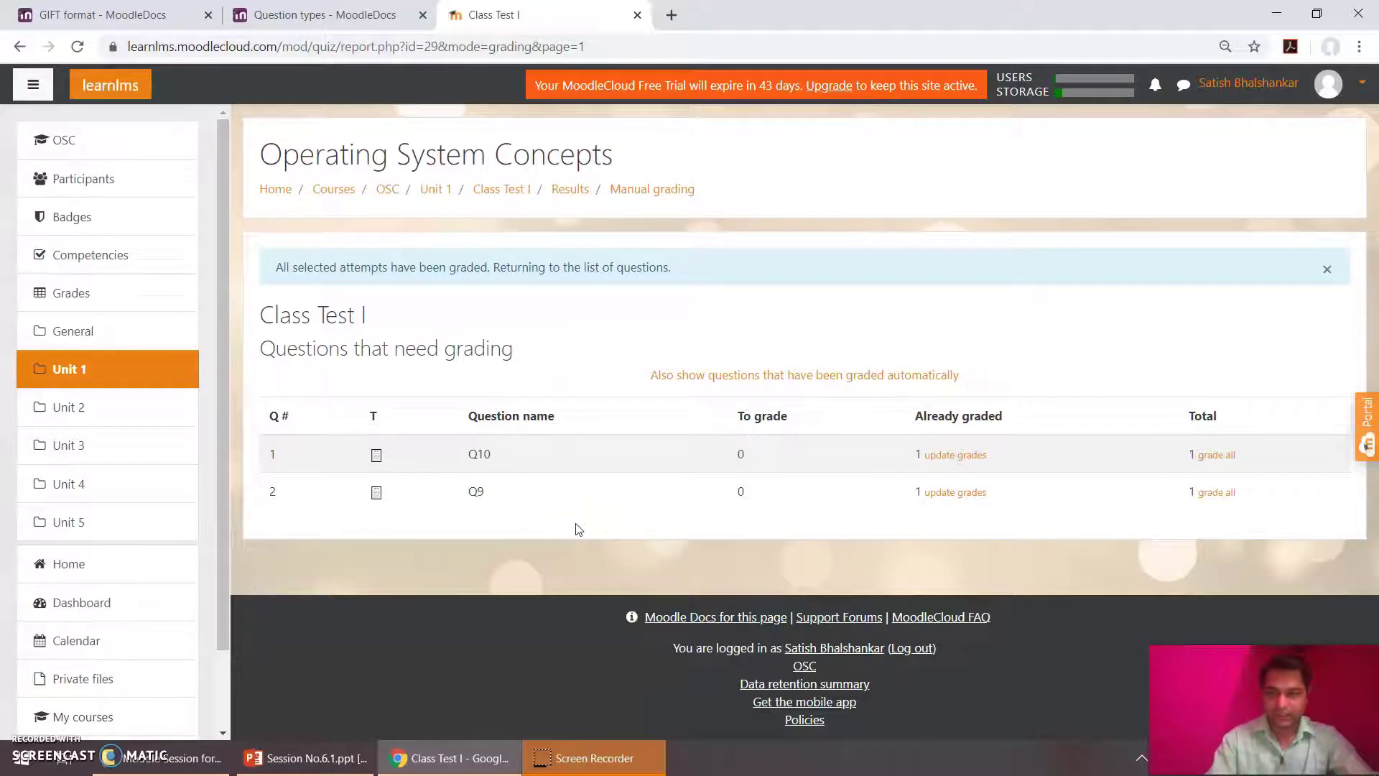
Go back to Class Test I through Unit 1 and open its attempts report to review the grades.
{"action": "left_click", "coordinate": [92, 368]}
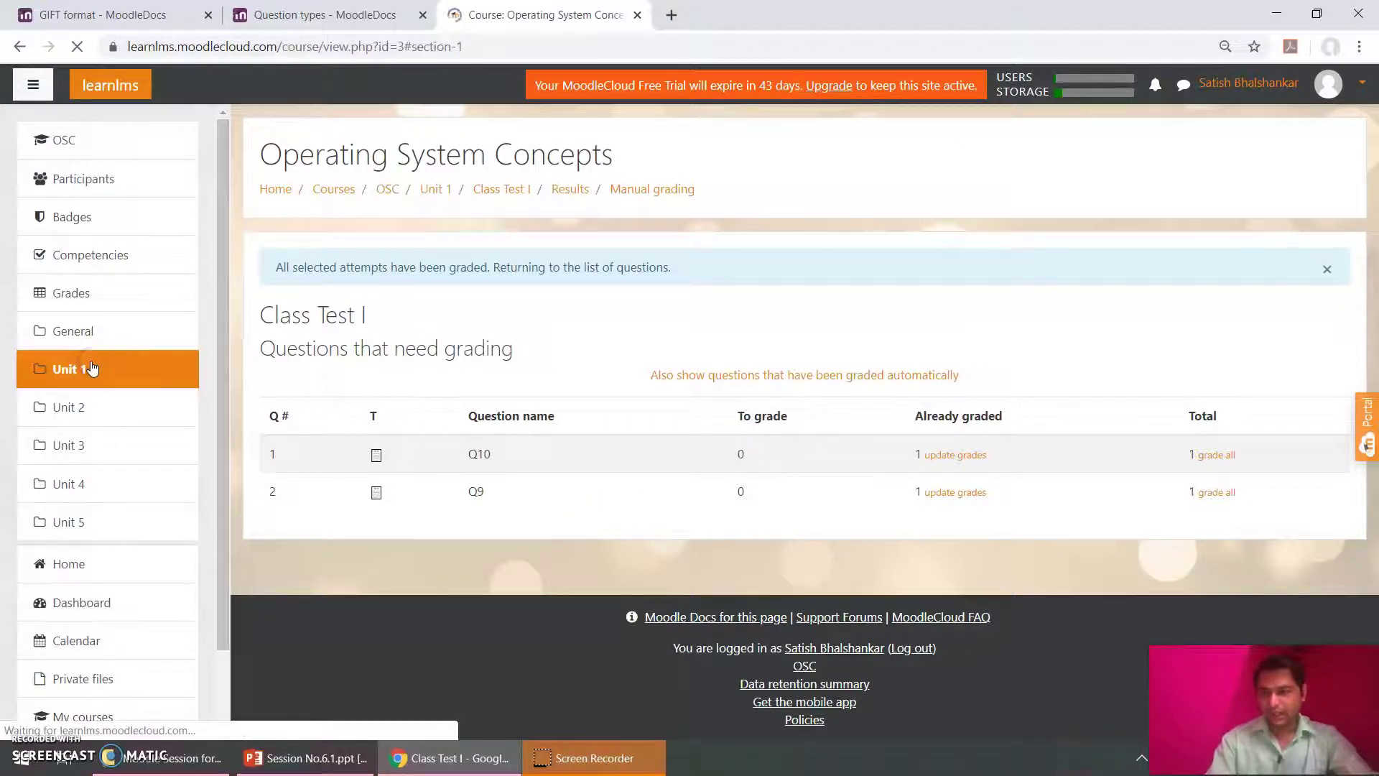
{"action": "left_click", "coordinate": [333, 363]}
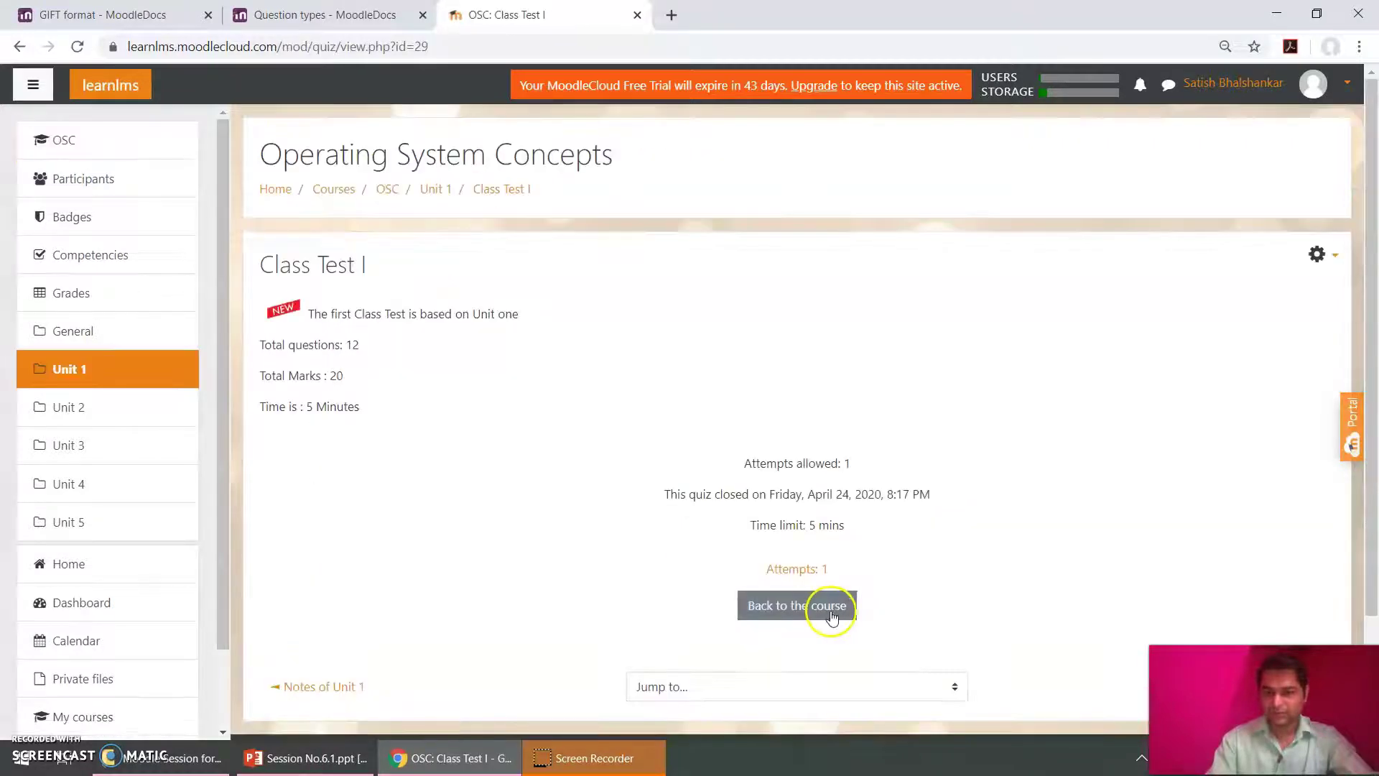
{"action": "left_click", "coordinate": [797, 570]}
{"action": "scroll", "coordinate": [802, 579], "scroll_direction": "down", "scroll_amount": 5}
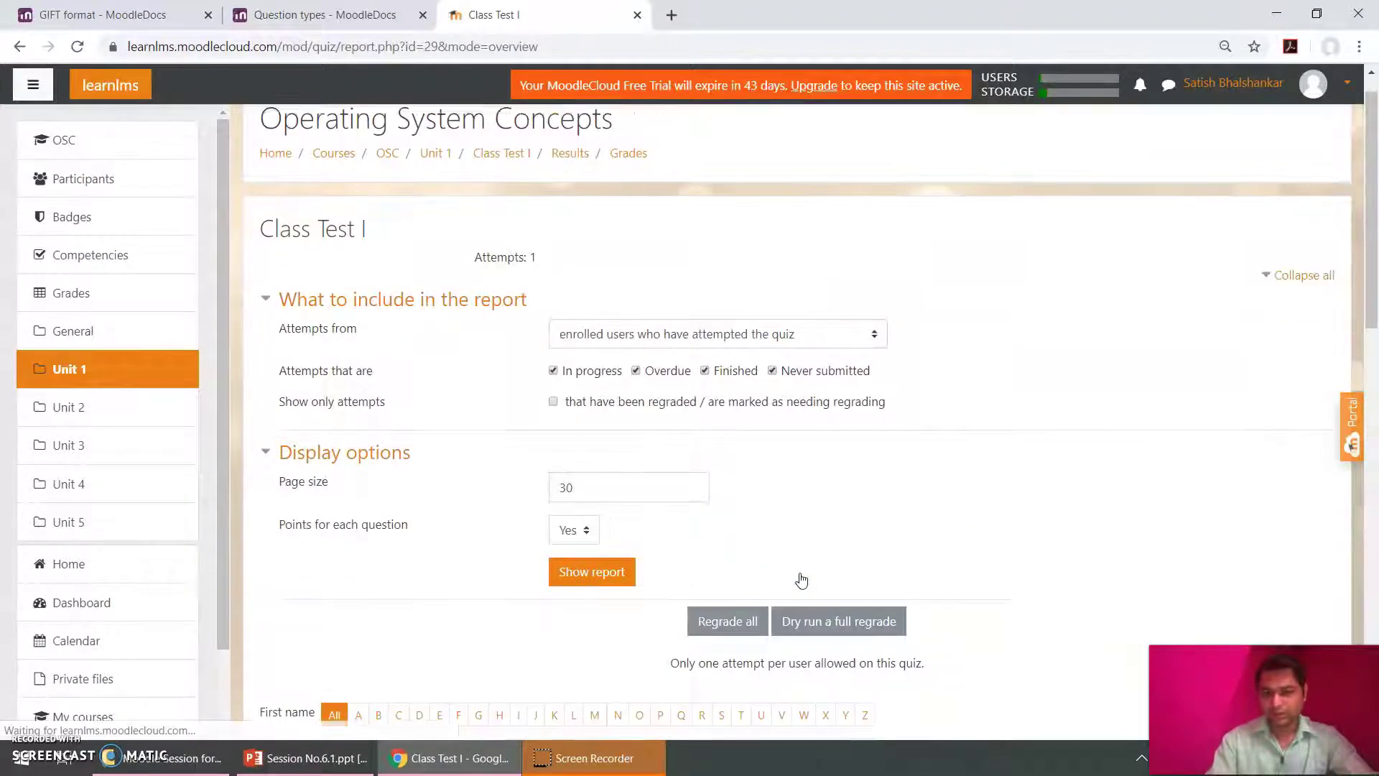
Examine the student's total grade and the points for each question in the Class Test I attempts report.
{"action": "scroll", "coordinate": [802, 579], "scroll_direction": "down", "scroll_amount": 2}
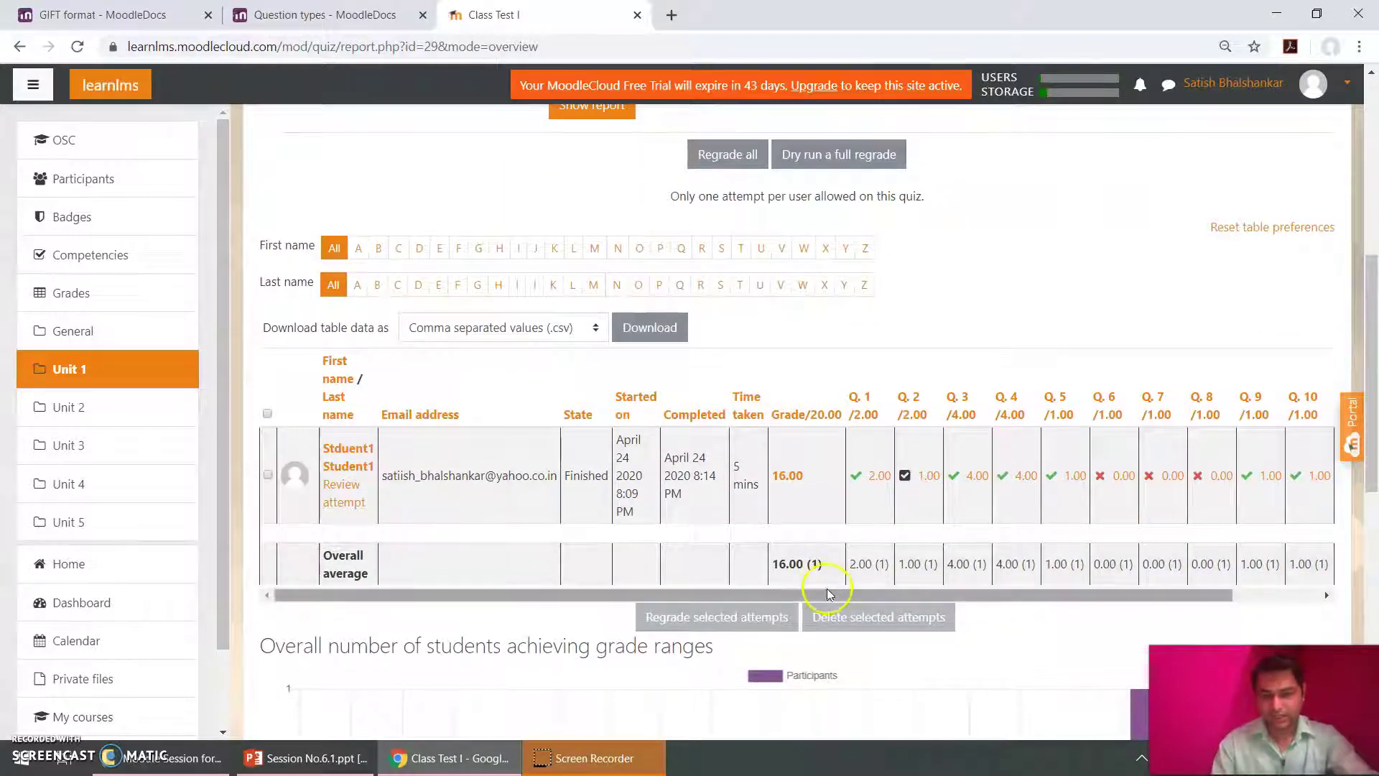
{"action": "left_click_drag", "start_coordinate": [826, 595], "coordinate": [945, 603]}
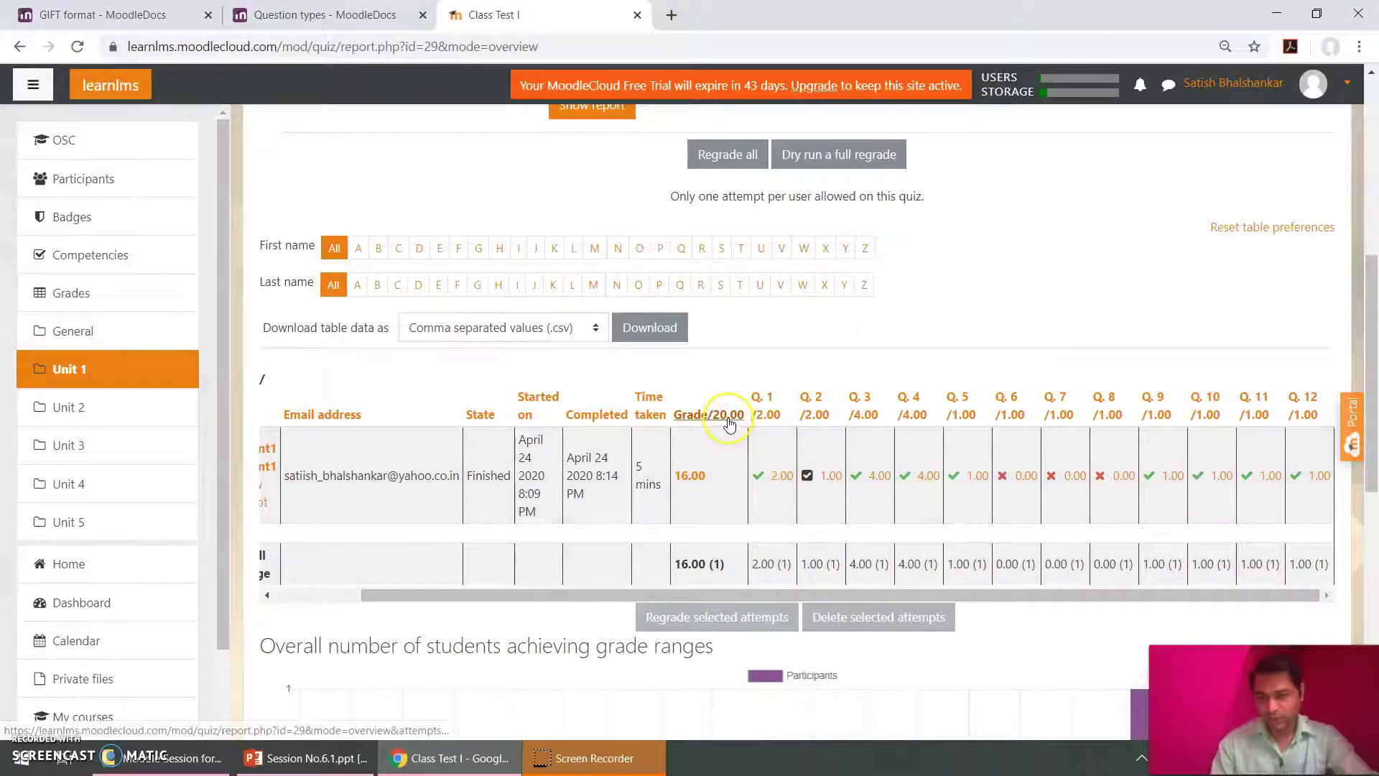
{"action": "left_click_drag", "start_coordinate": [687, 467], "coordinate": [699, 580]}
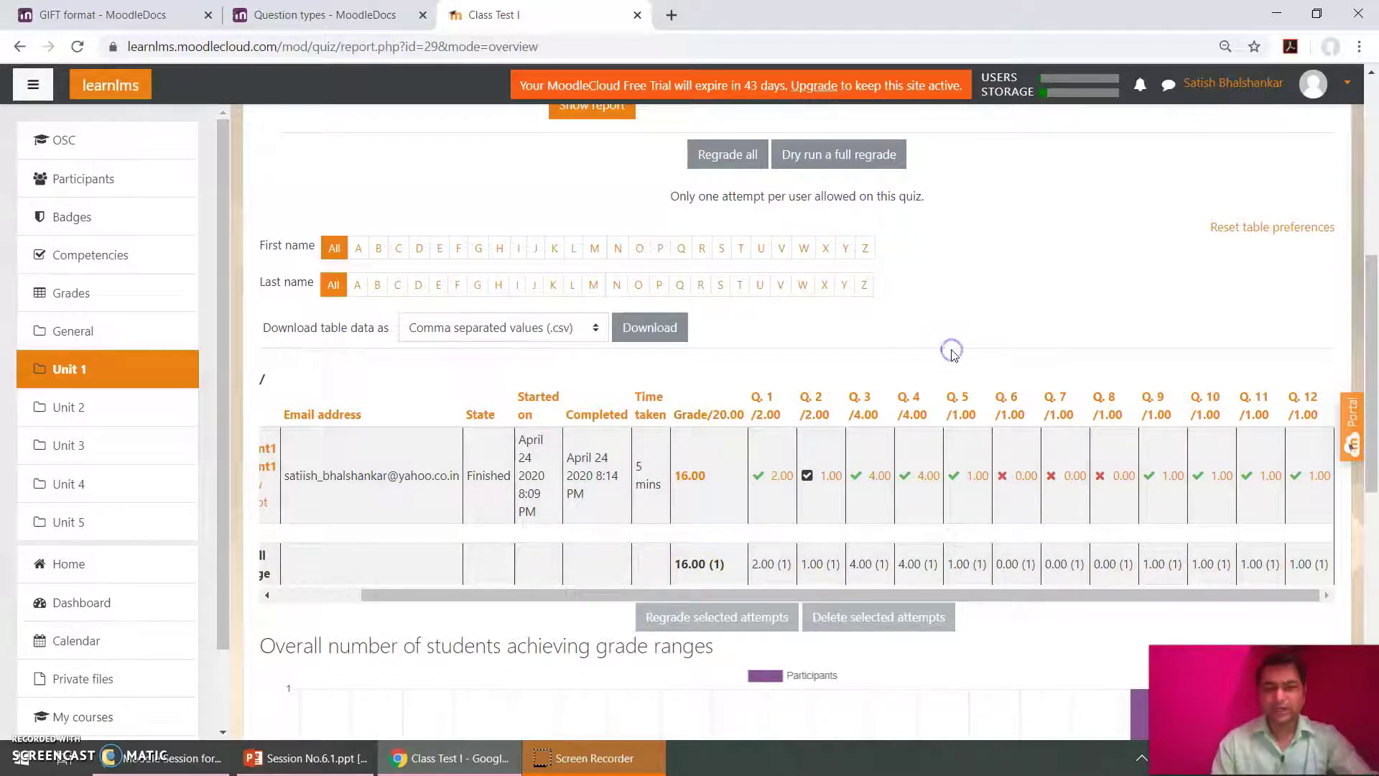
{"action": "scroll", "coordinate": [954, 356], "scroll_direction": "up", "scroll_amount": 3}
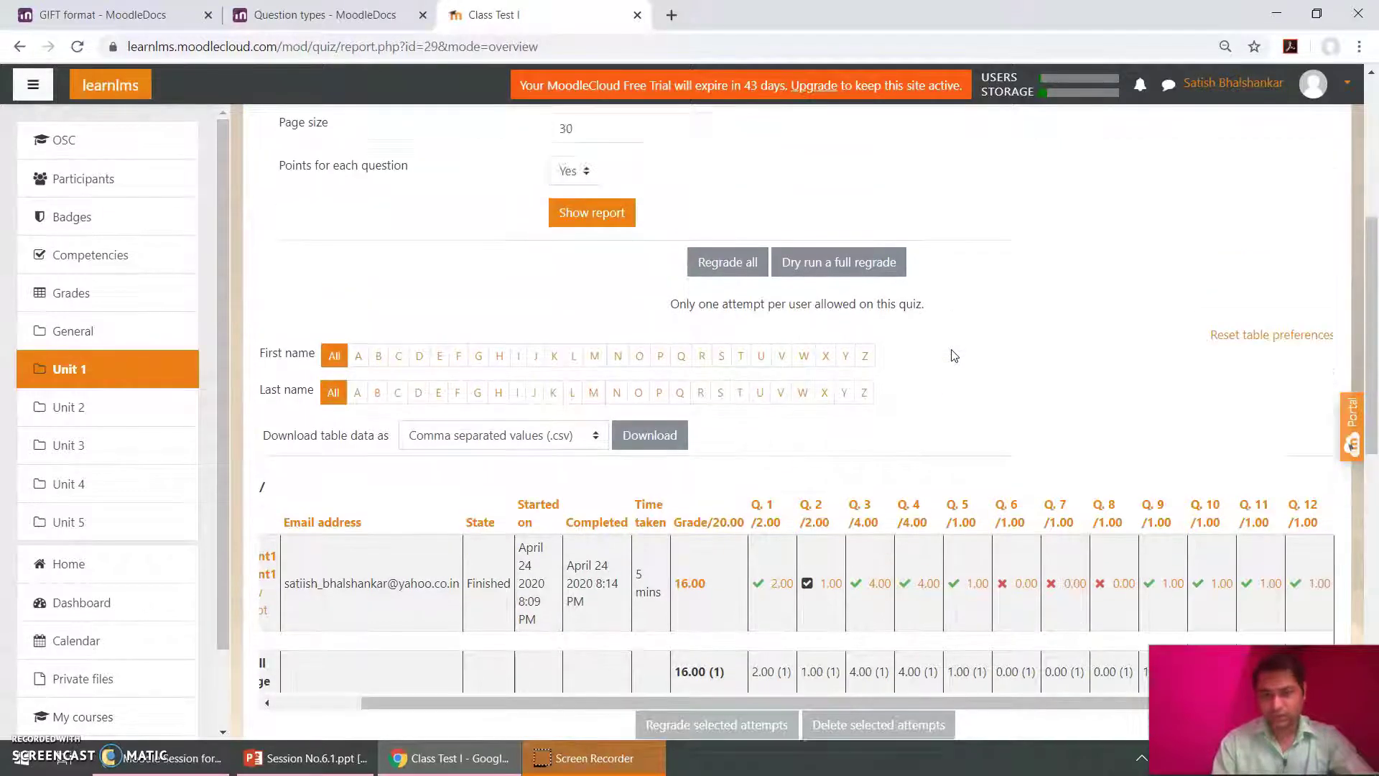
{"action": "scroll", "coordinate": [954, 355], "scroll_direction": "up", "scroll_amount": 4}
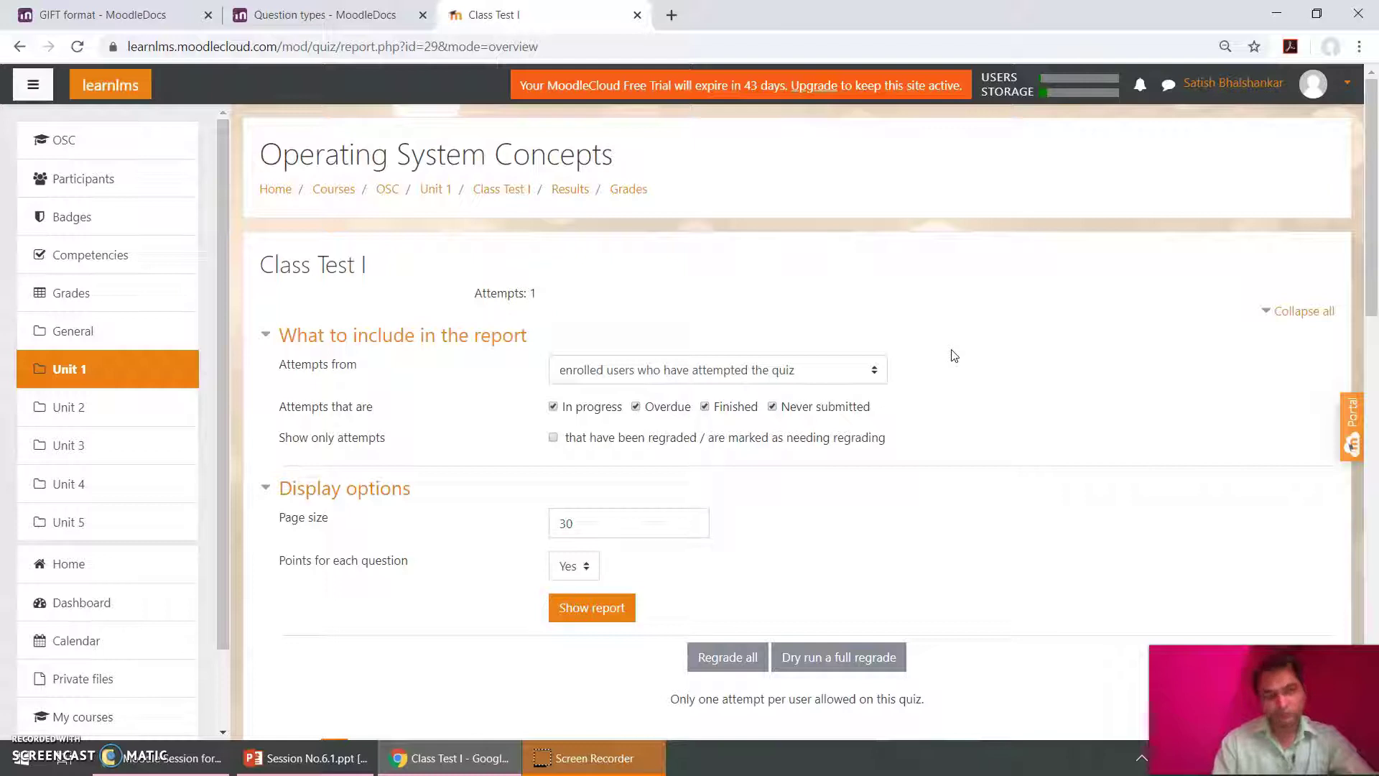
{"action": "scroll", "coordinate": [954, 355], "scroll_direction": "down", "scroll_amount": 5}
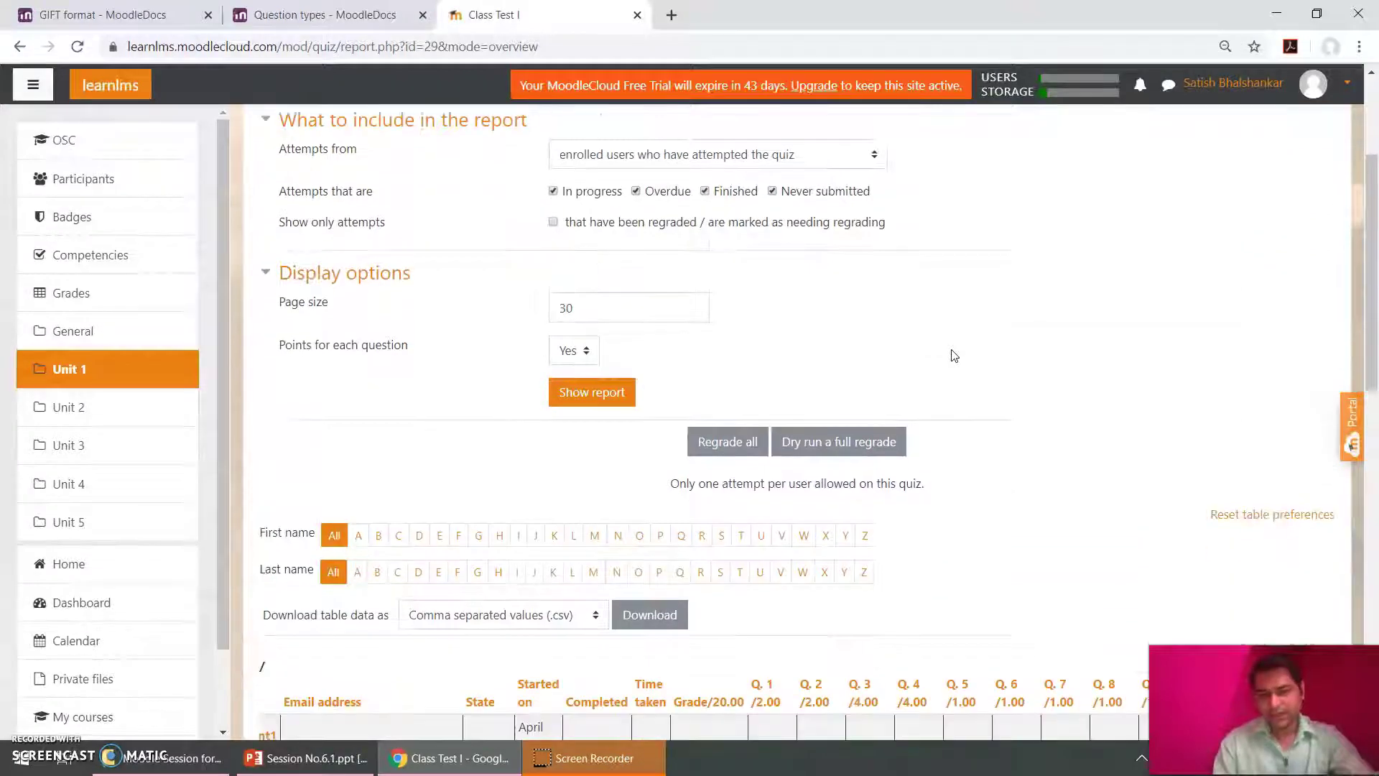
{"action": "scroll", "coordinate": [954, 356], "scroll_direction": "up", "scroll_amount": 2}
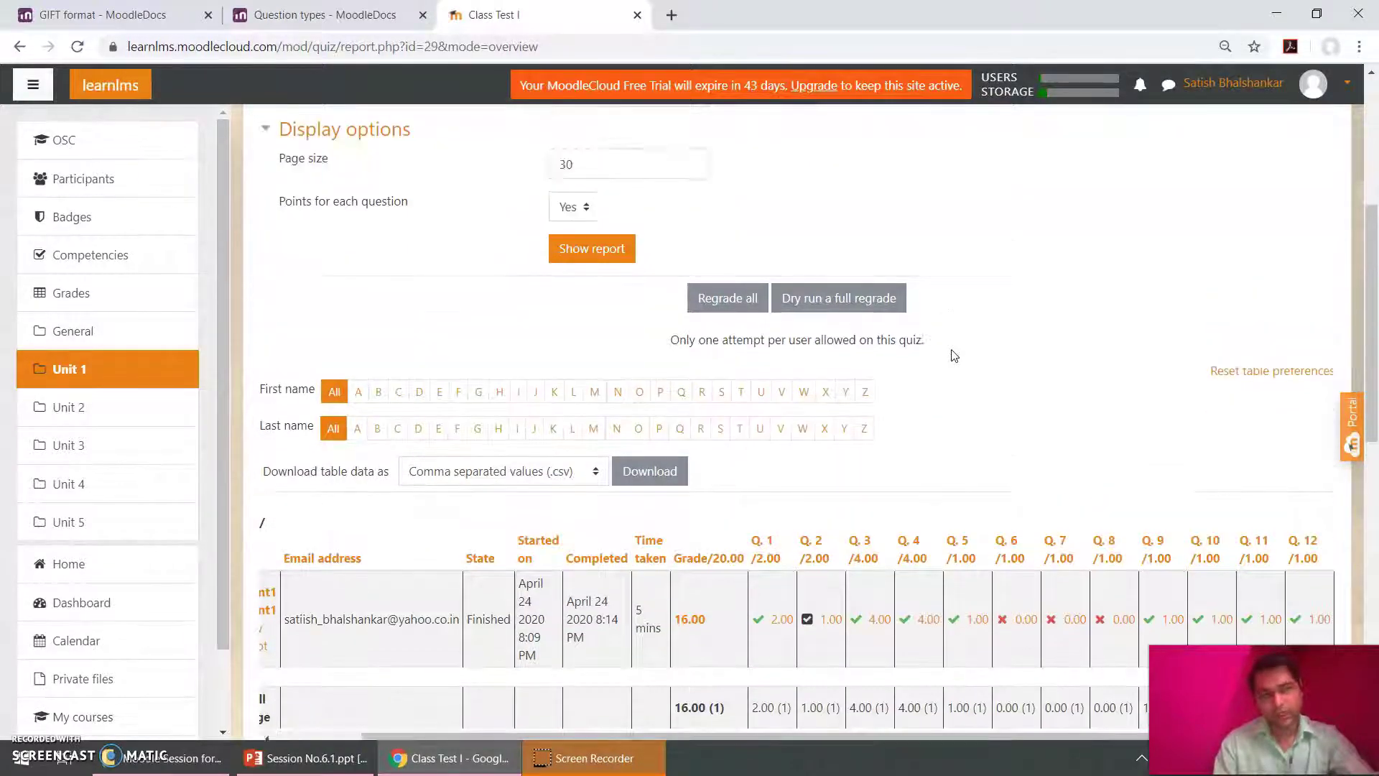
{"action": "scroll", "coordinate": [954, 355], "scroll_direction": "down", "scroll_amount": 2}
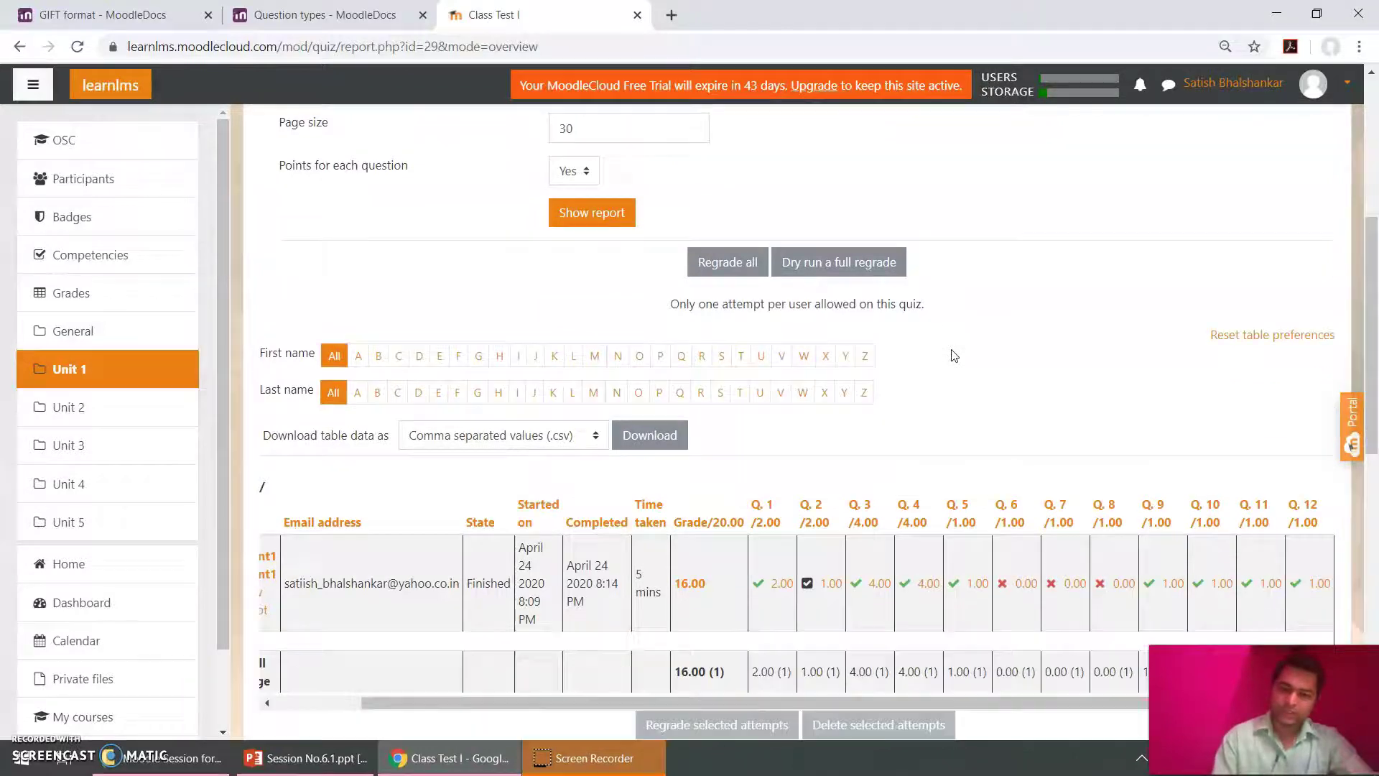
{"action": "left_click", "coordinate": [783, 587]}
{"action": "scroll", "coordinate": [941, 451], "scroll_direction": "up", "scroll_amount": 5}
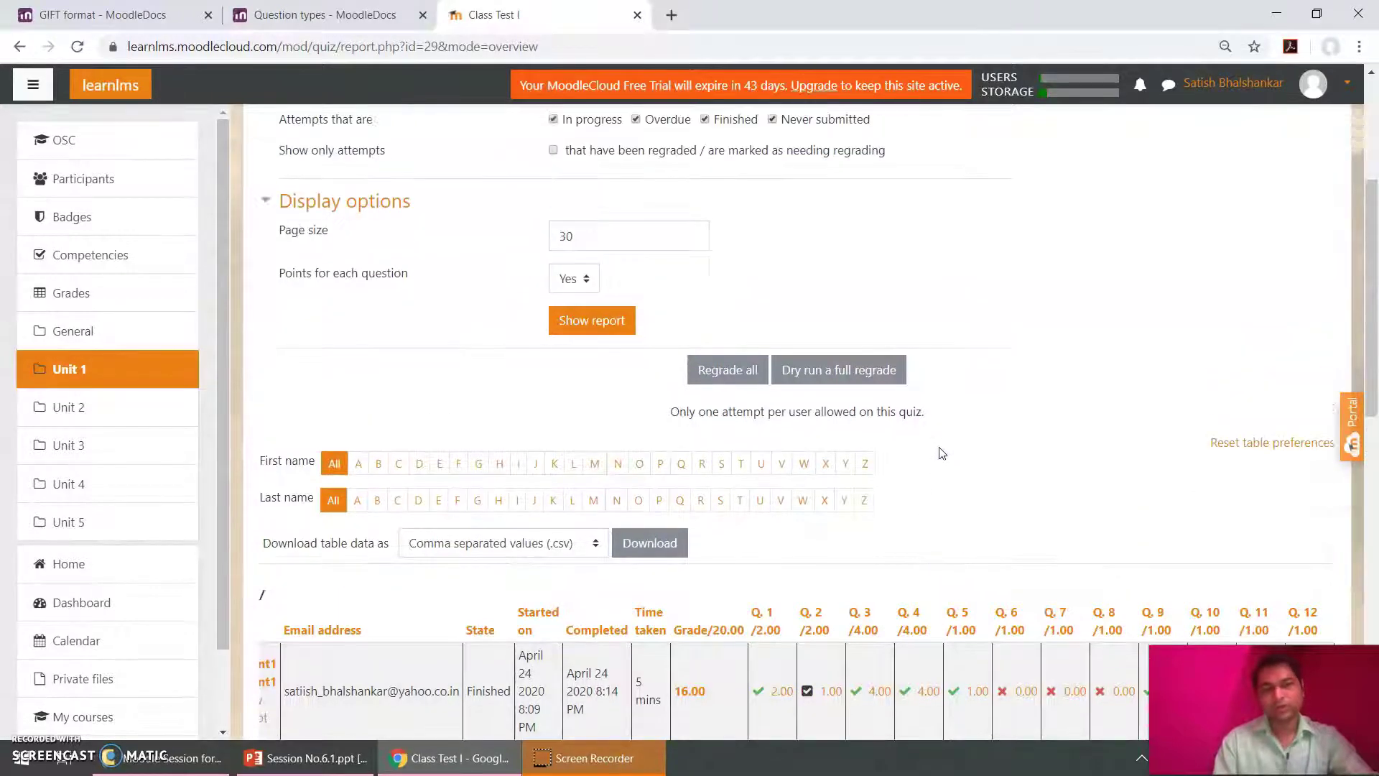
{"action": "scroll", "coordinate": [941, 452], "scroll_direction": "up", "scroll_amount": 1}
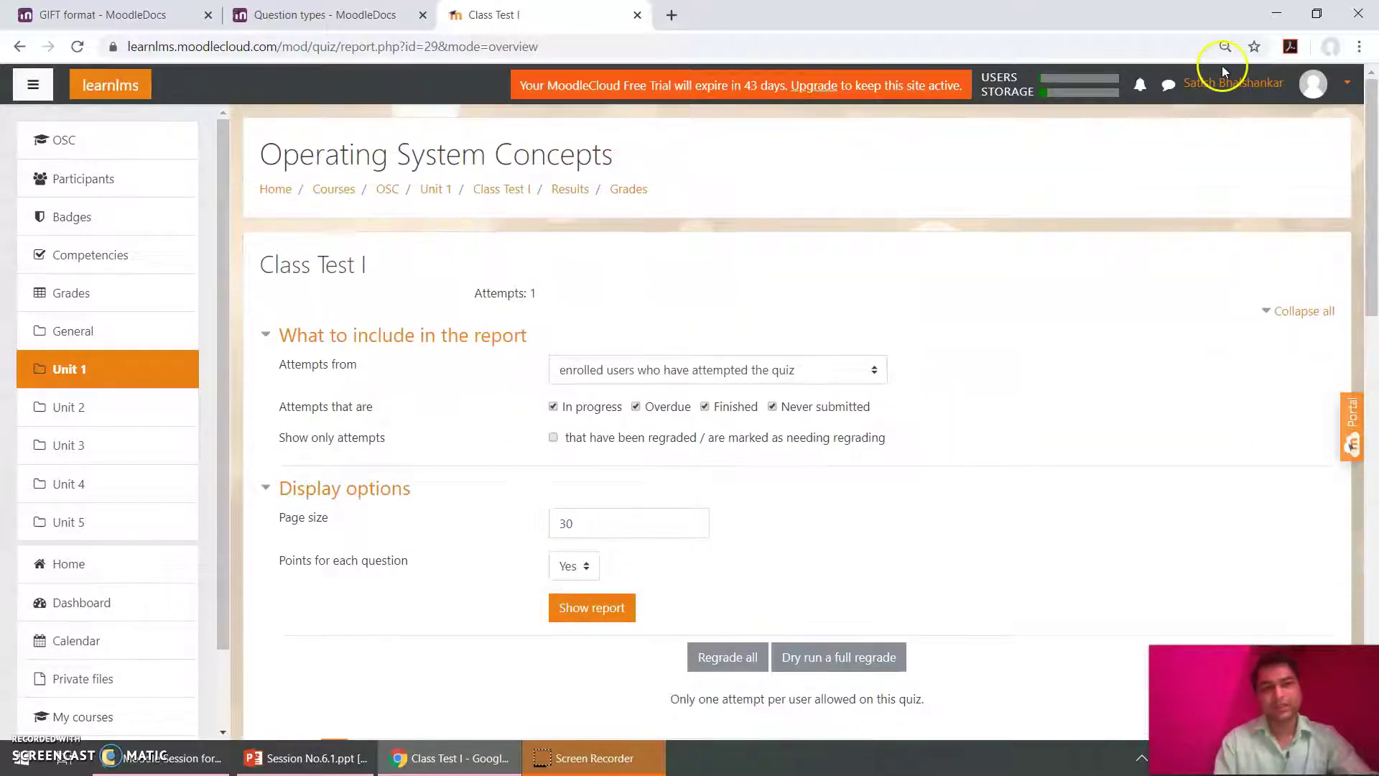
Open the course's role-switching page, but log out of the current account instead of choosing a role.
{"action": "left_click", "coordinate": [1223, 85]}
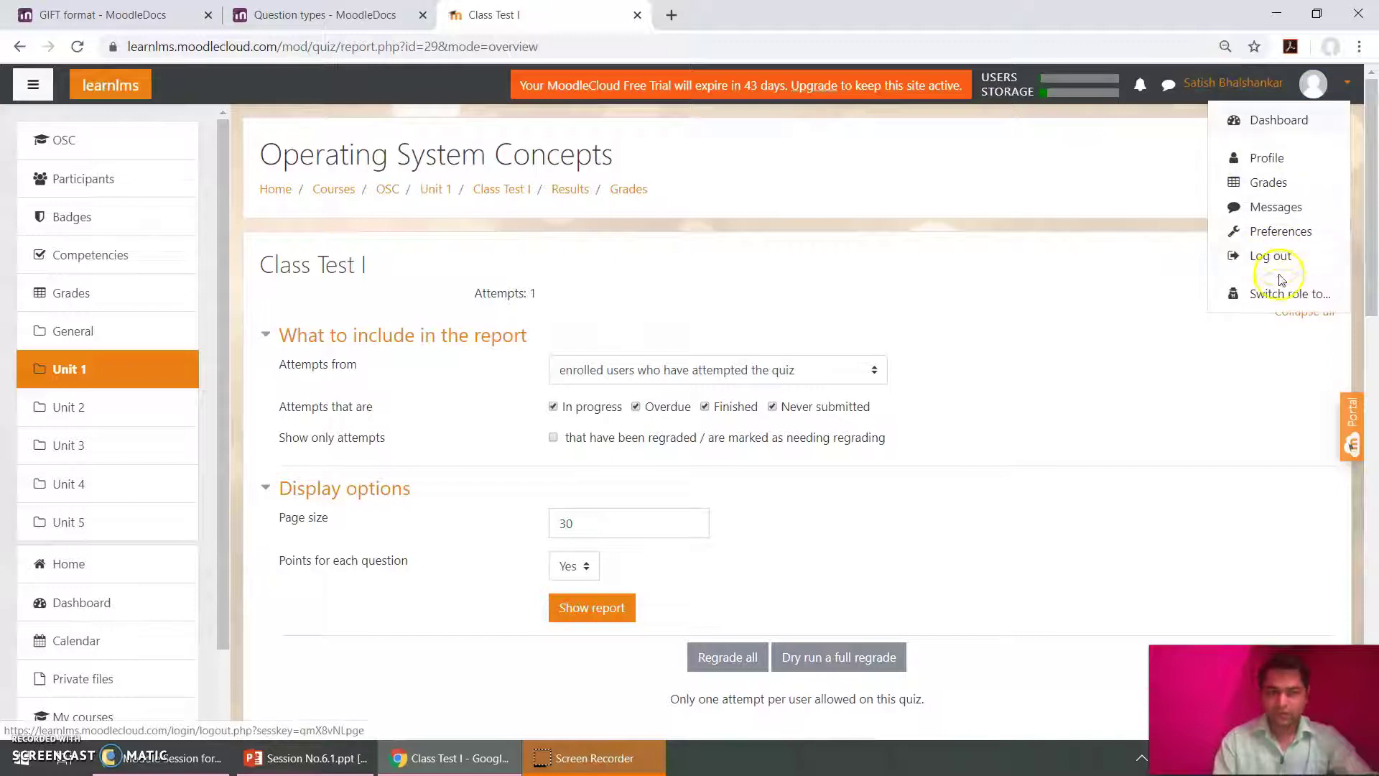
{"action": "left_click", "coordinate": [1282, 293]}
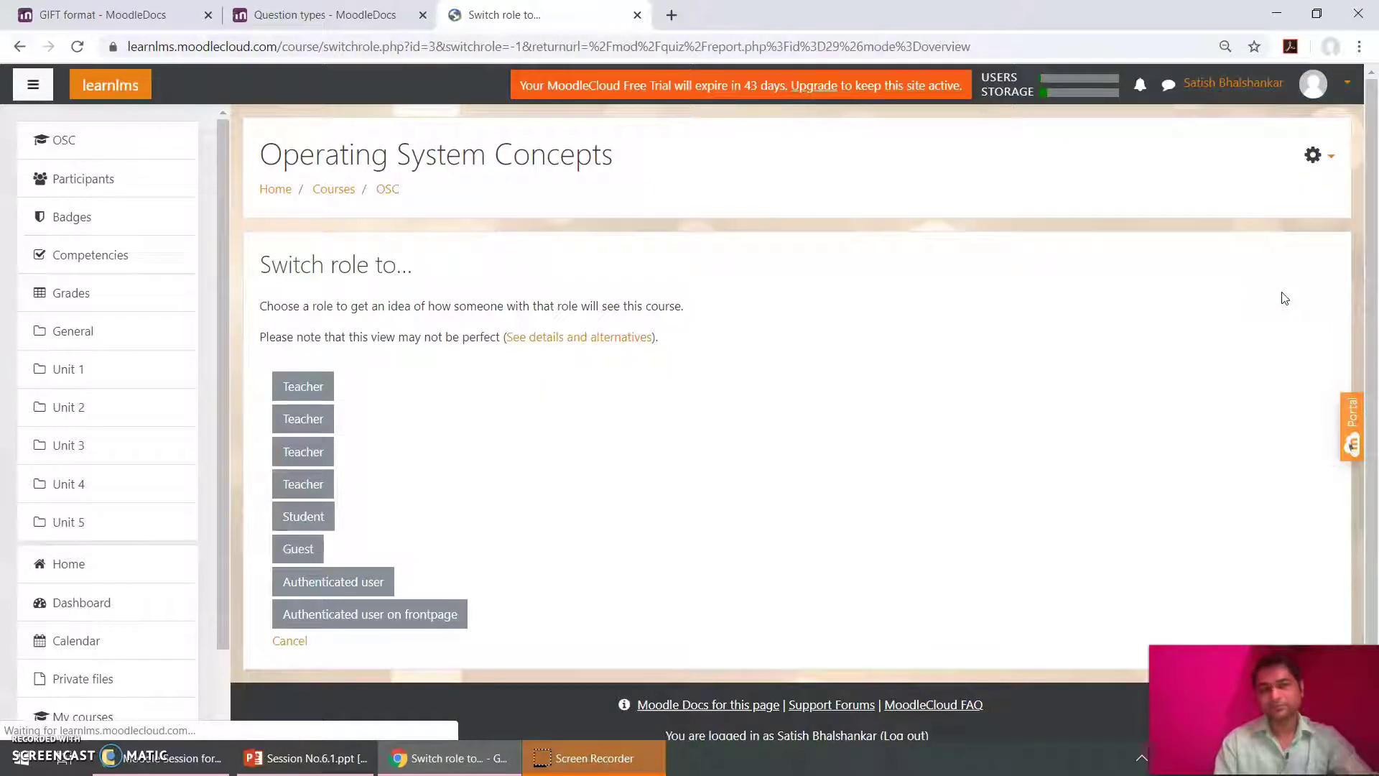
{"action": "left_click", "coordinate": [1230, 84]}
{"action": "left_click", "coordinate": [1248, 257]}
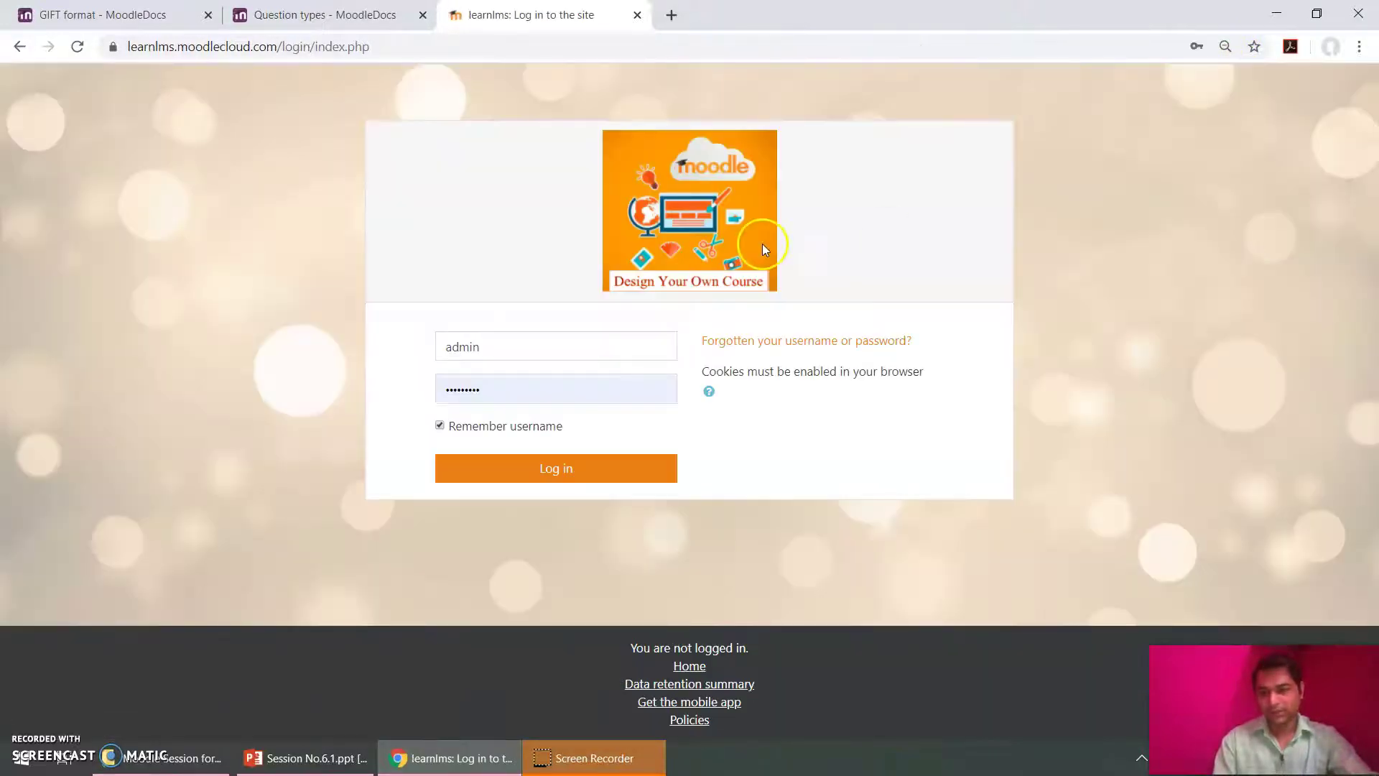
Log in with the saved student account, filling in its stored username and password in place of the admin credentials.
{"action": "left_click", "coordinate": [581, 350]}
{"action": "key", "text": "Down"}
{"action": "key", "text": "Down"}
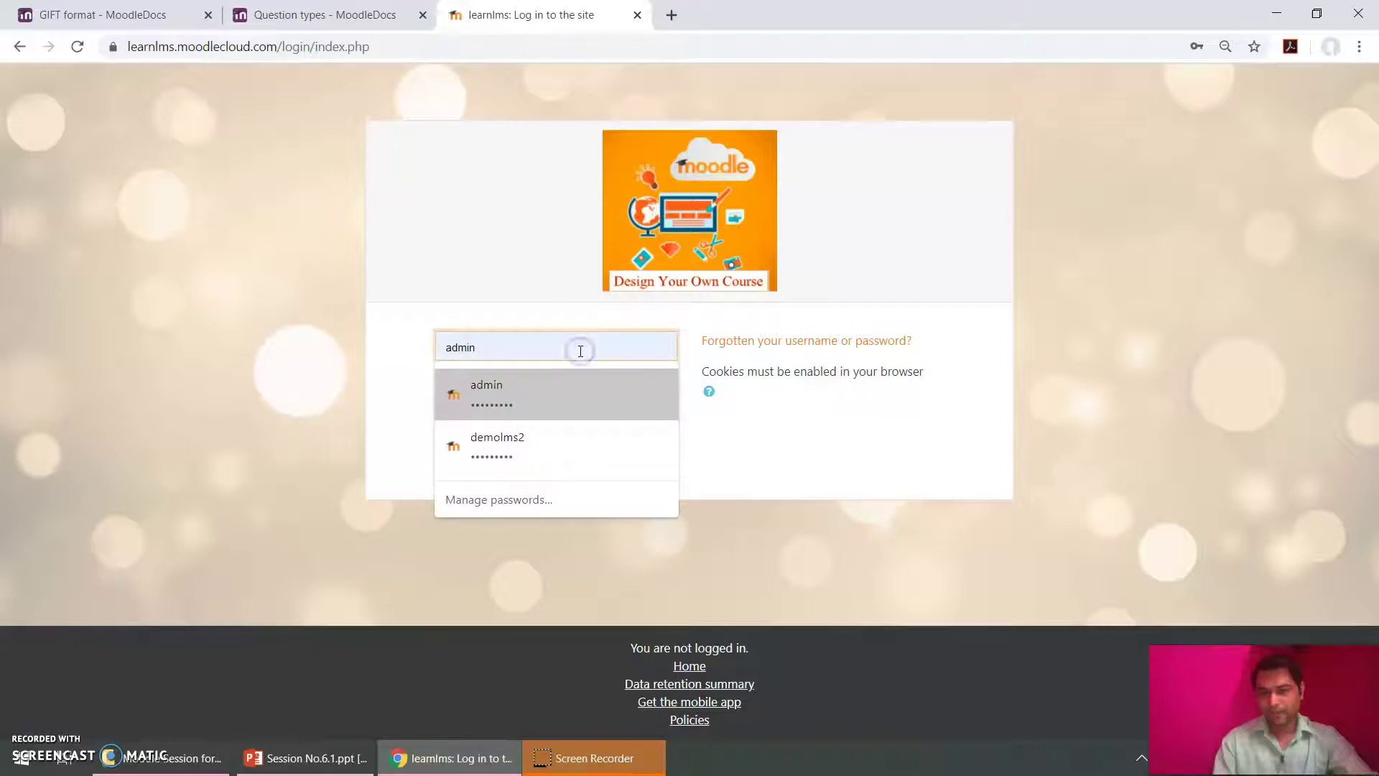
{"action": "key", "text": "Return"}
{"action": "left_click", "coordinate": [594, 466]}
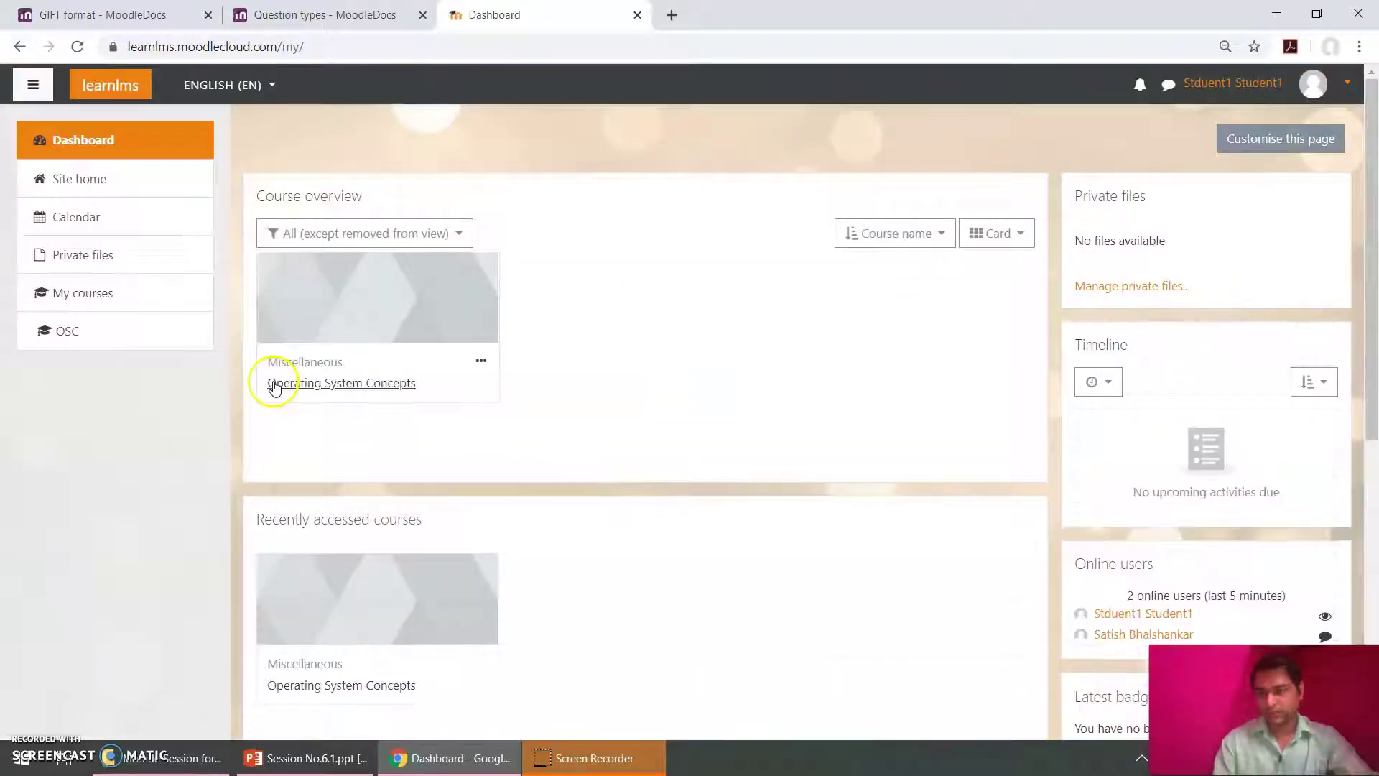
Open the Operating System Concepts course and go to the Class Test I quiz under Unit 1.
{"action": "left_click", "coordinate": [295, 389]}
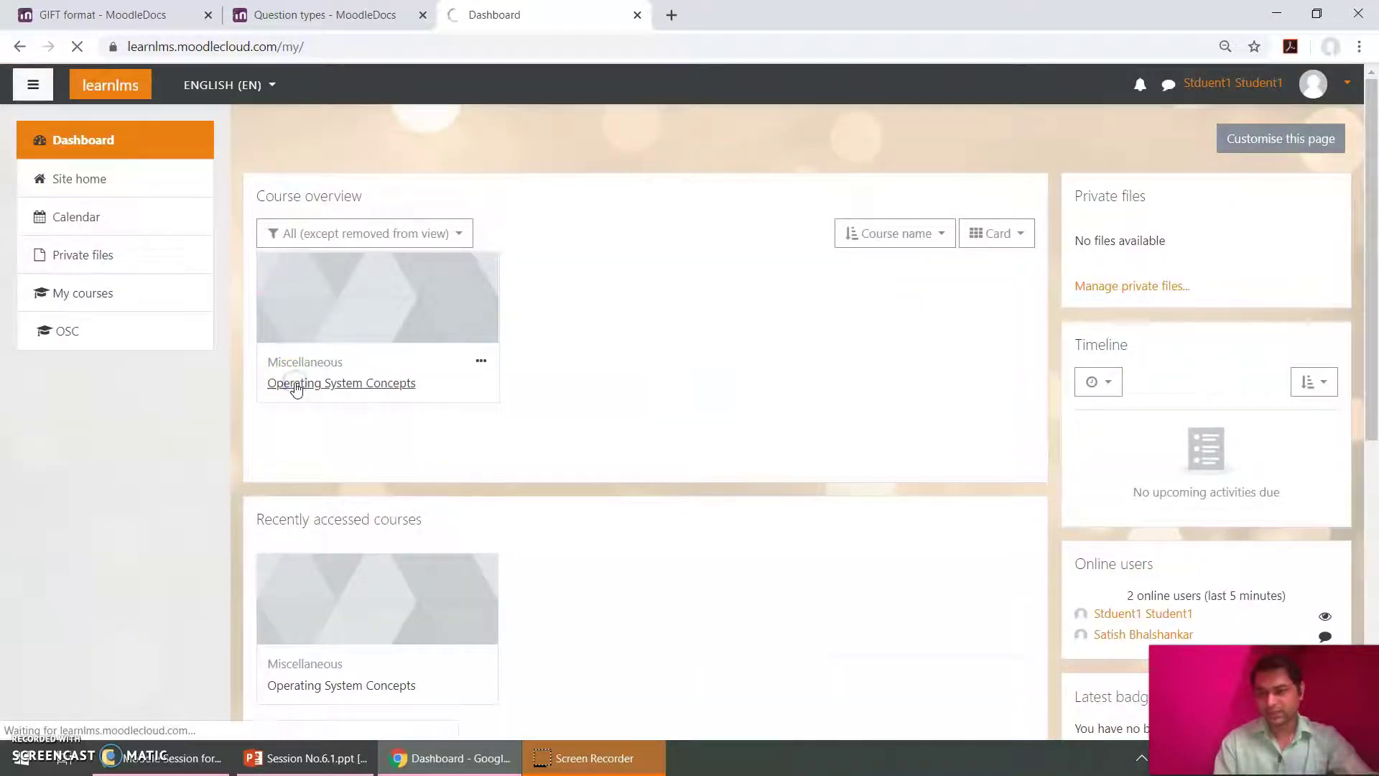
{"action": "scroll", "coordinate": [570, 280], "scroll_direction": "down", "scroll_amount": 1}
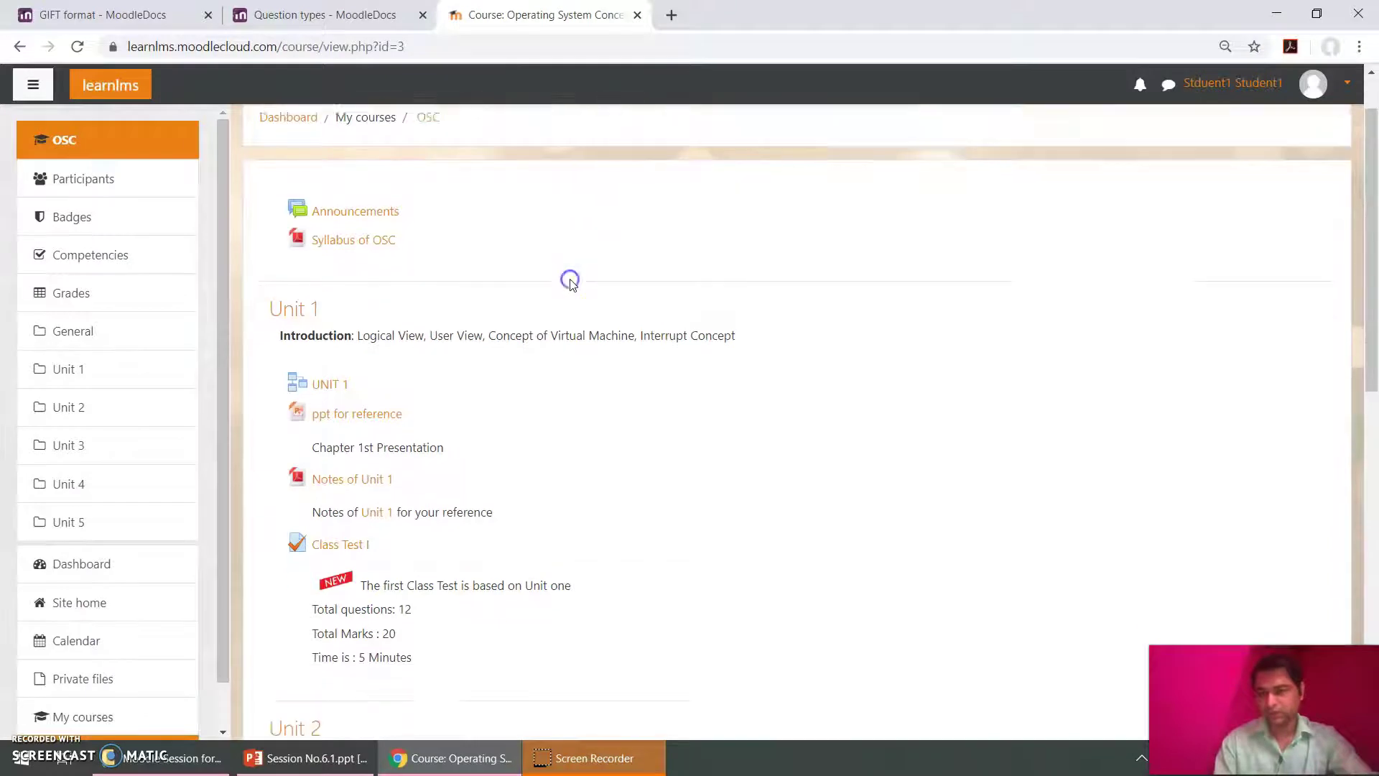
{"action": "scroll", "coordinate": [570, 280], "scroll_direction": "down", "scroll_amount": 1}
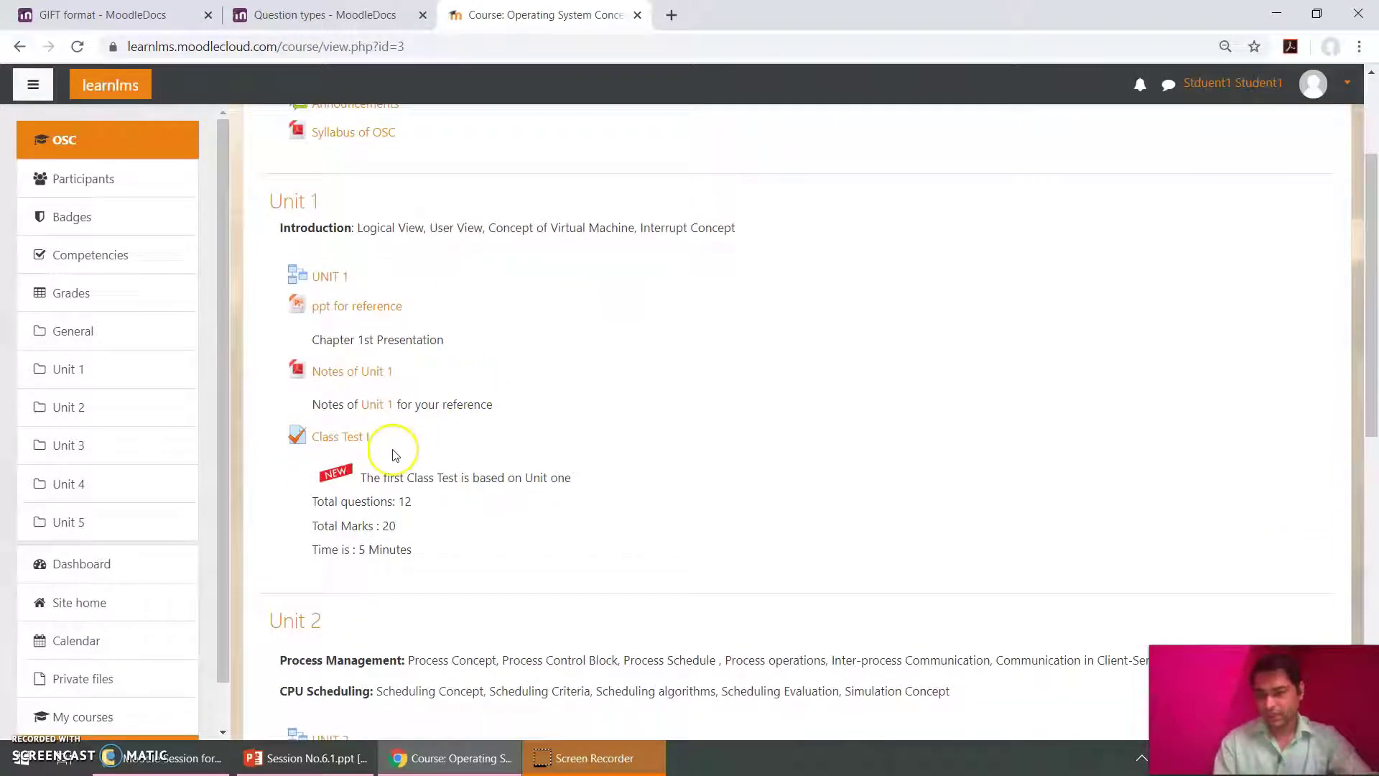
{"action": "left_click", "coordinate": [345, 439]}
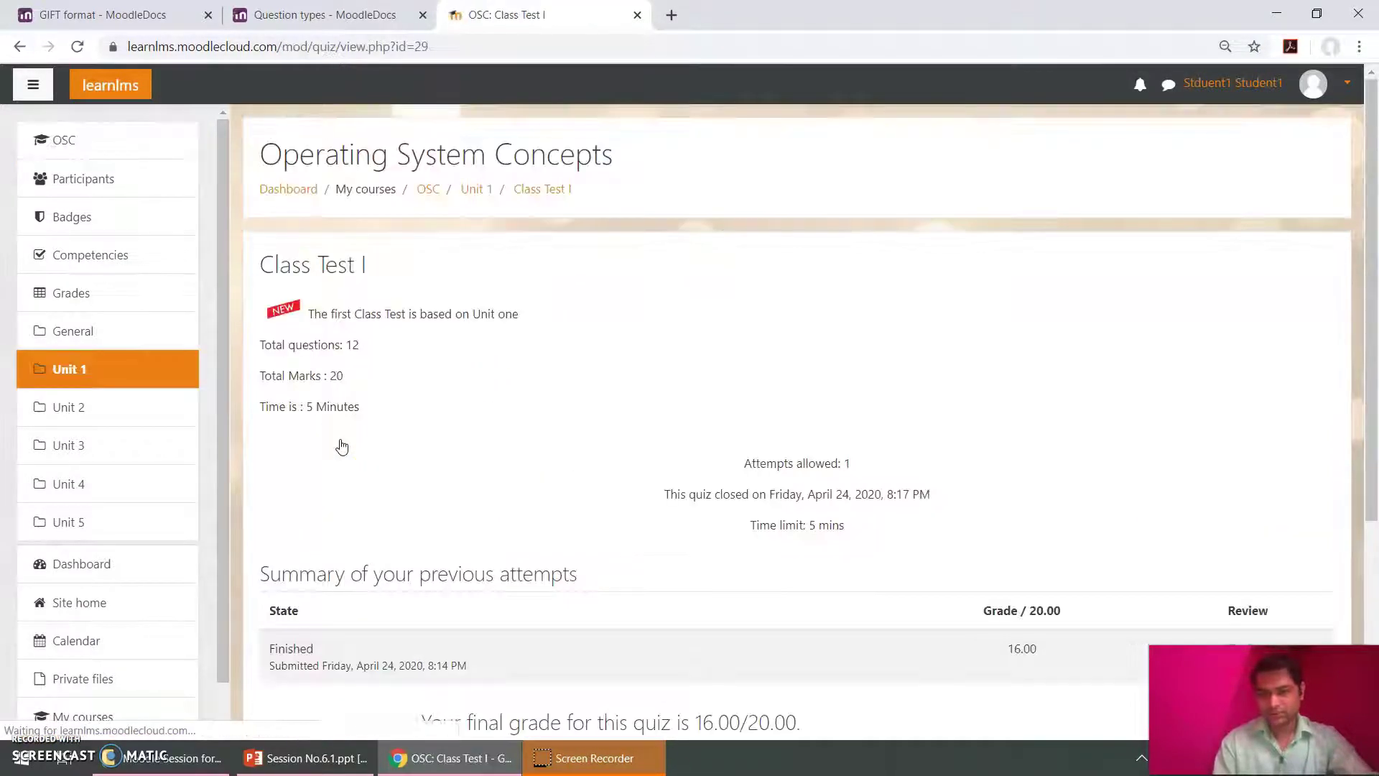
Check the grade in the summary of previous attempts and open the review of the finished attempt.
{"action": "scroll", "coordinate": [834, 447], "scroll_direction": "down", "scroll_amount": 2}
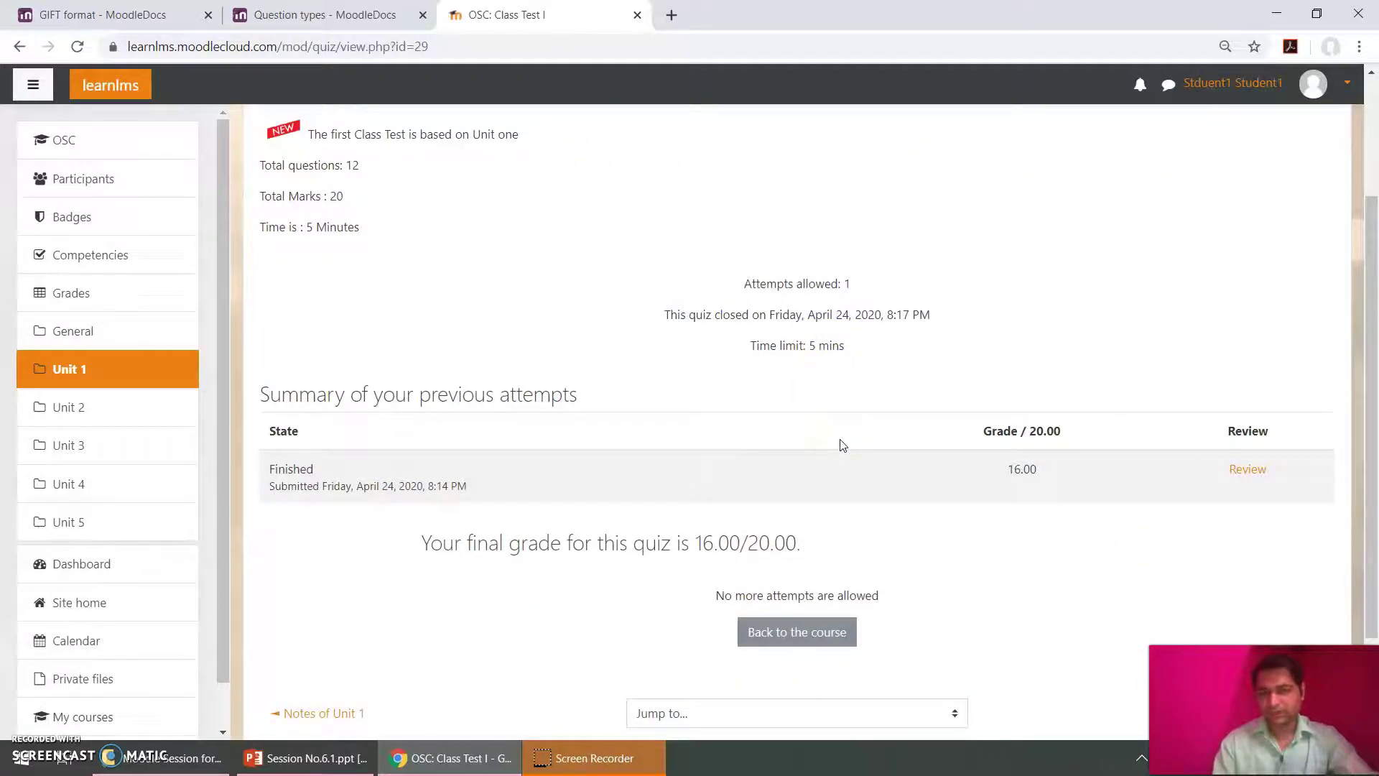
{"action": "left_click_drag", "start_coordinate": [1007, 469], "coordinate": [1023, 472]}
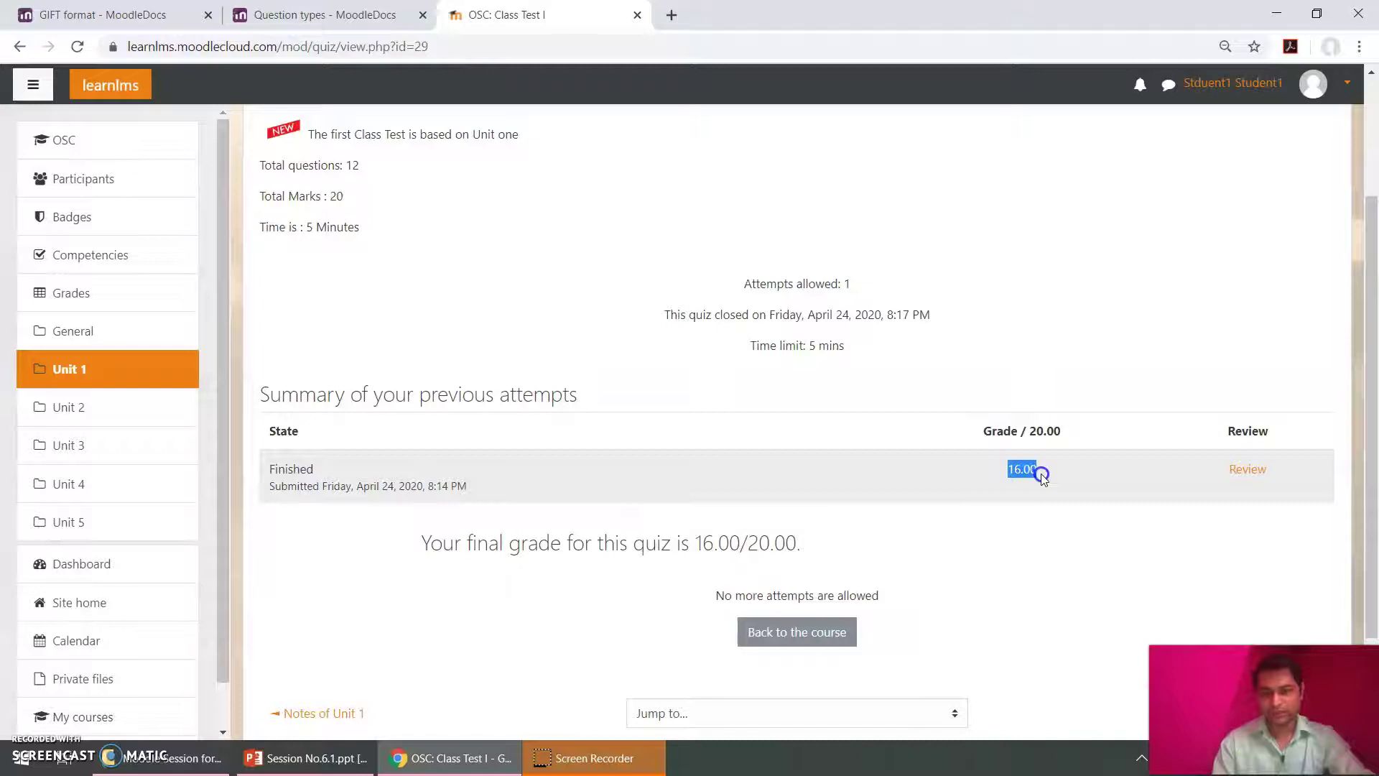
{"action": "left_click", "coordinate": [1072, 482]}
{"action": "left_click", "coordinate": [1249, 470]}
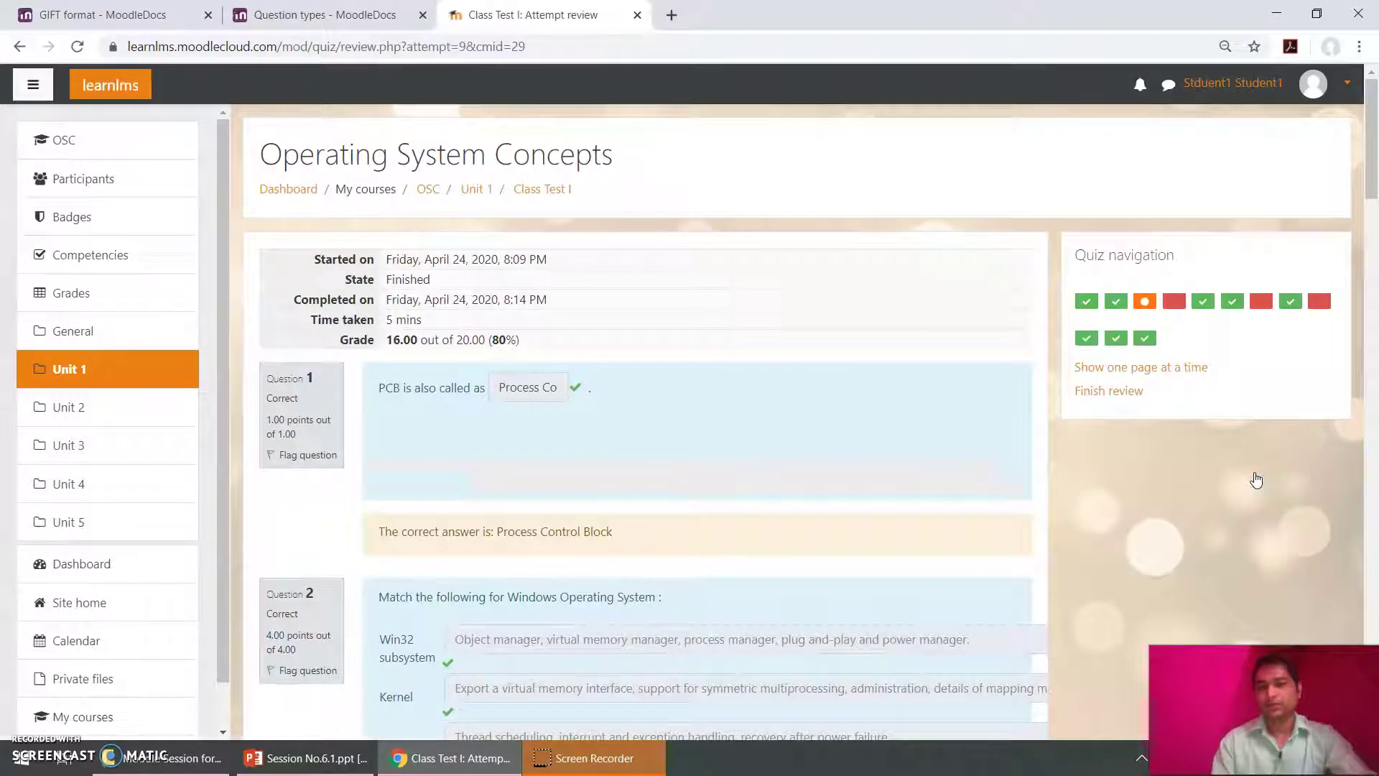
Review the answers, points and feedback for Questions 1 to 3, including the teacher's comment on the essay answer.
{"action": "scroll", "coordinate": [785, 399], "scroll_direction": "down", "scroll_amount": 1}
{"action": "scroll", "coordinate": [784, 398], "scroll_direction": "down", "scroll_amount": 1}
{"action": "scroll", "coordinate": [784, 398], "scroll_direction": "up", "scroll_amount": 1}
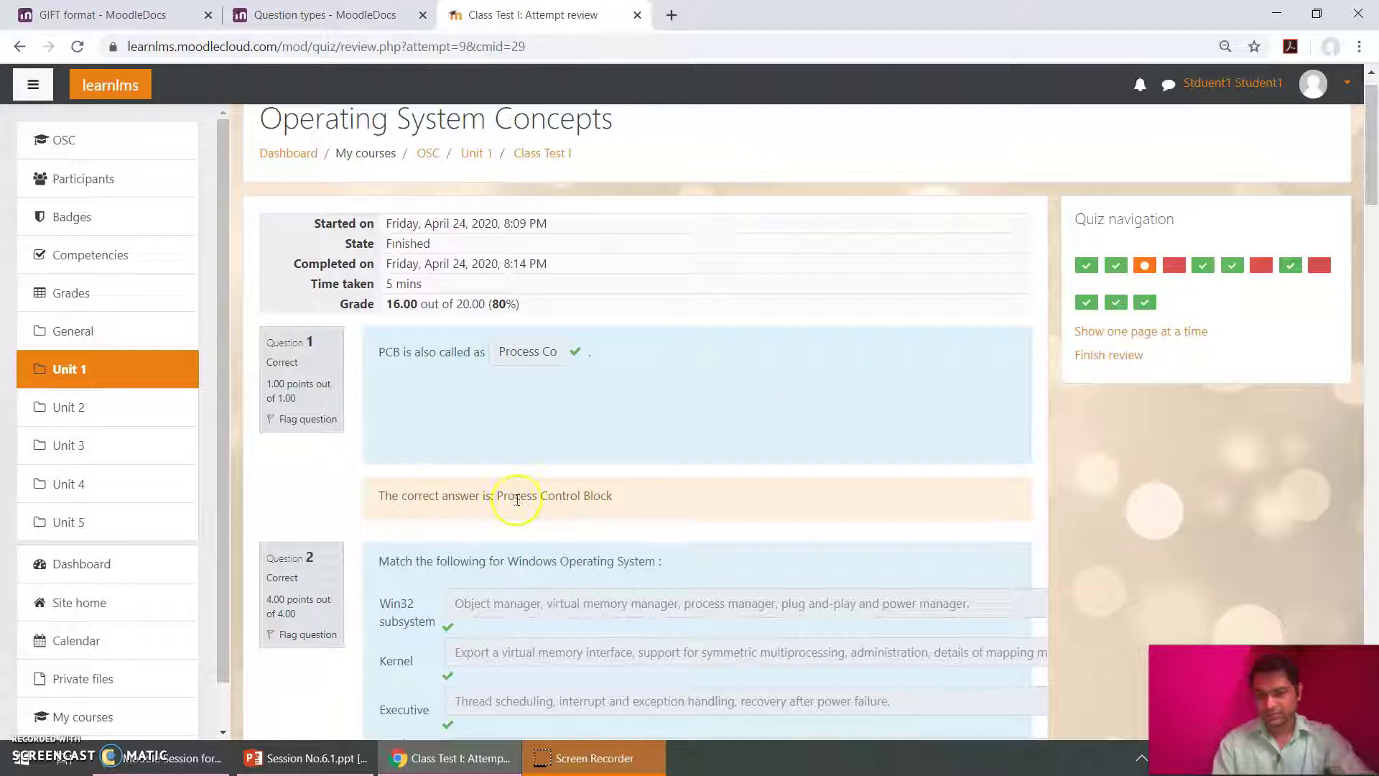
{"action": "scroll", "coordinate": [568, 357], "scroll_direction": "down", "scroll_amount": 3}
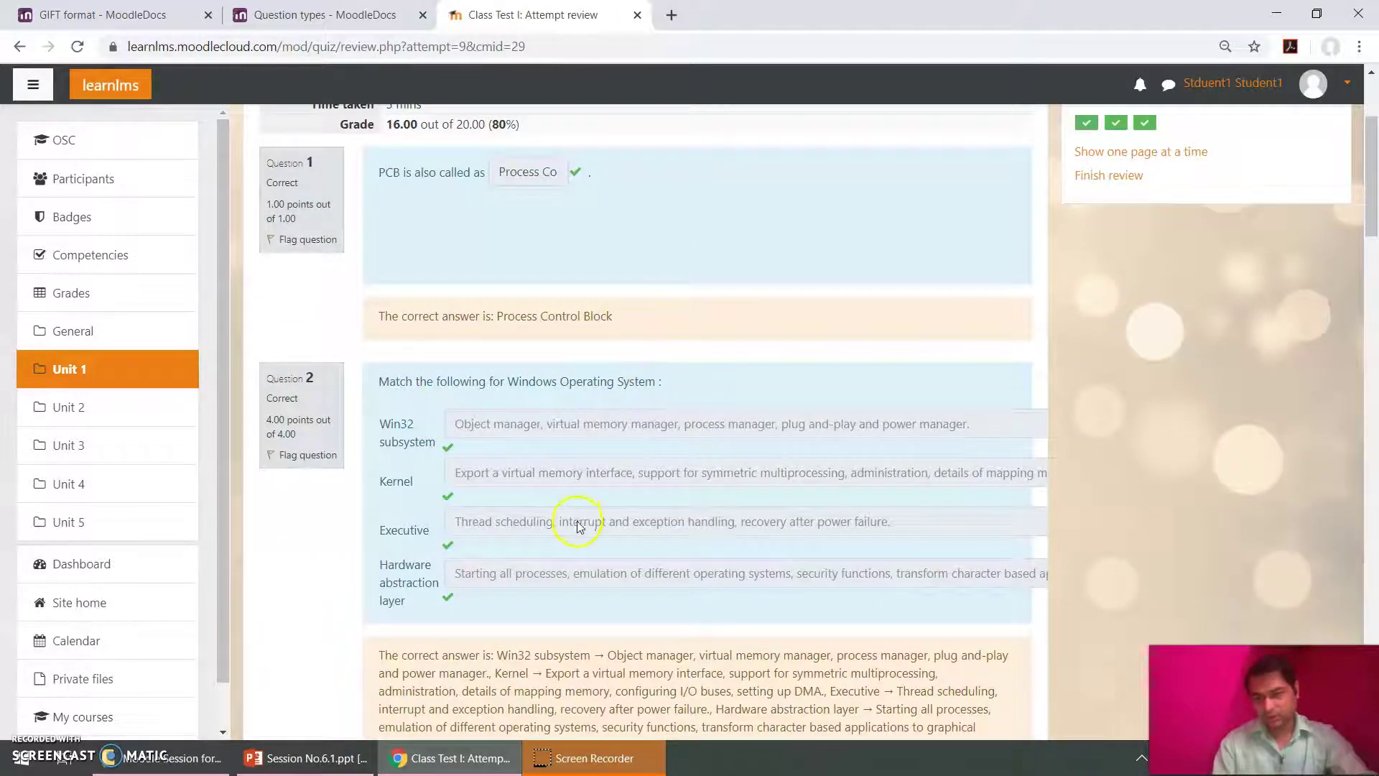
{"action": "scroll", "coordinate": [575, 567], "scroll_direction": "down", "scroll_amount": 5}
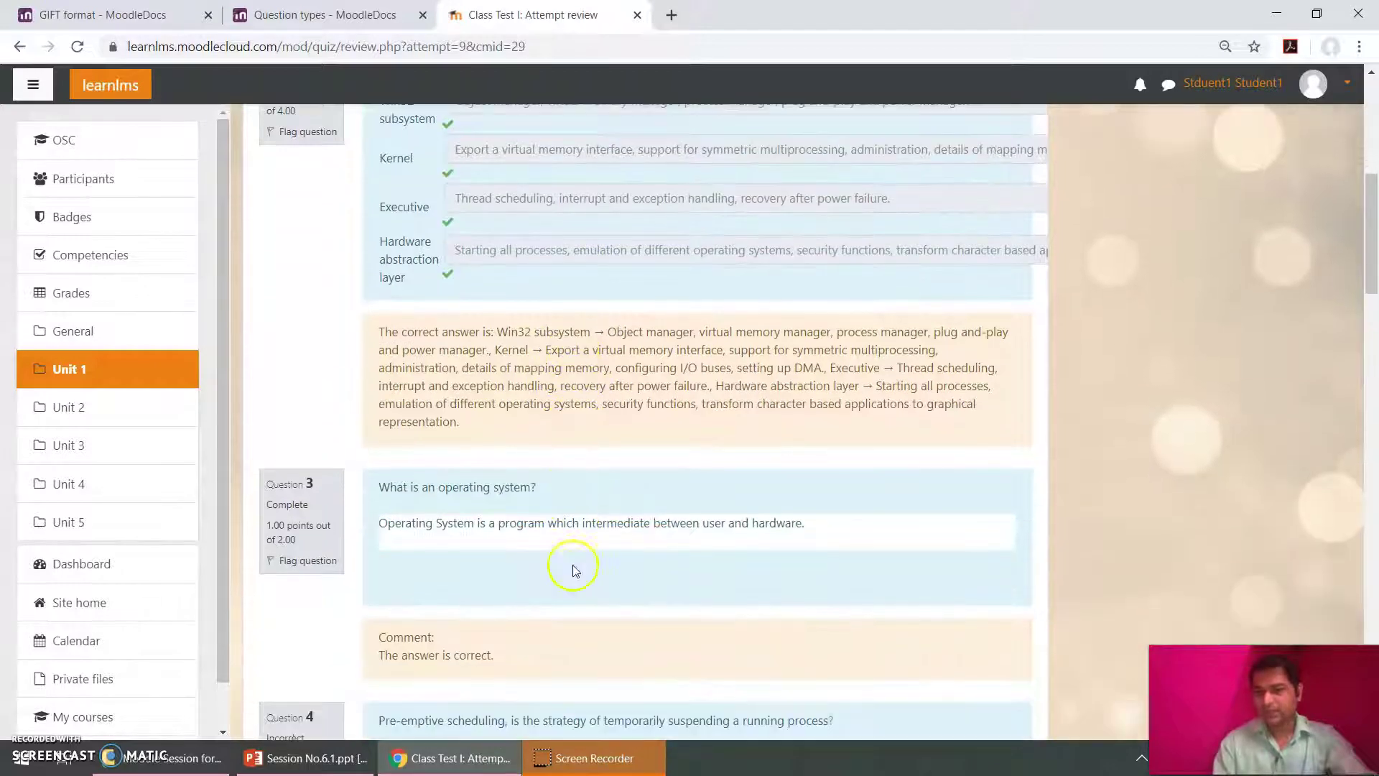
{"action": "scroll", "coordinate": [575, 570], "scroll_direction": "down", "scroll_amount": 4}
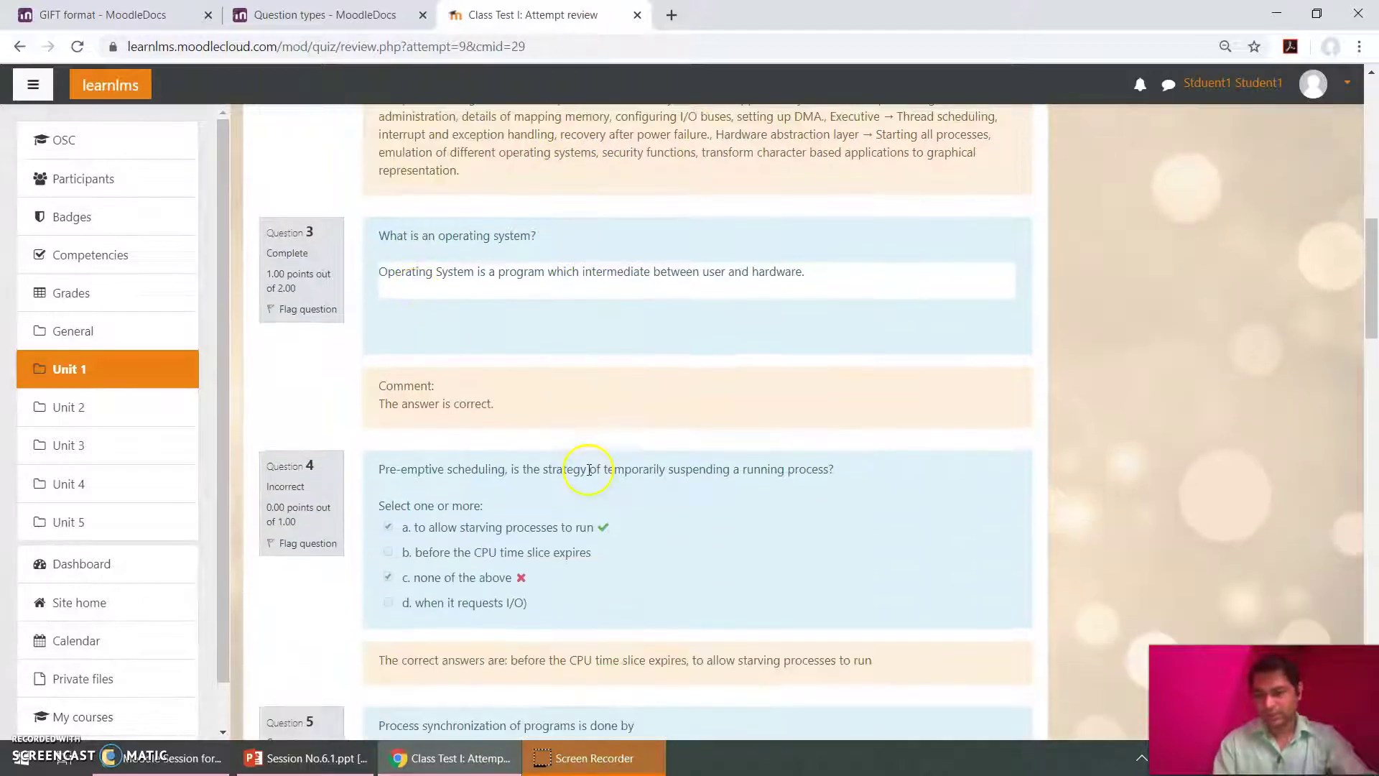
{"action": "scroll", "coordinate": [589, 470], "scroll_direction": "down", "scroll_amount": 1}
{"action": "scroll", "coordinate": [584, 559], "scroll_direction": "down", "scroll_amount": 1}
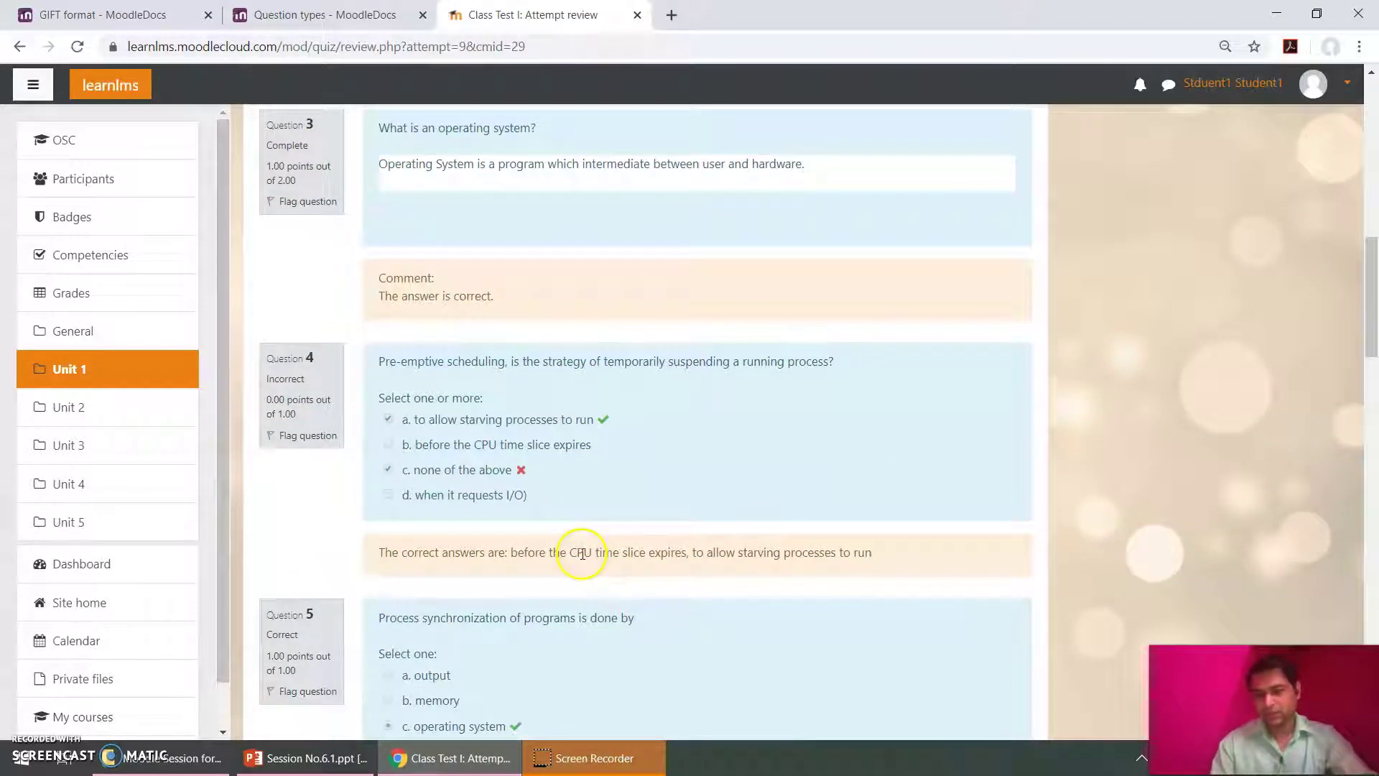
Compare the selected options of Question 4 on pre-emptive scheduling with its listed correct answers and awarded points.
{"action": "left_click_drag", "start_coordinate": [379, 552], "coordinate": [664, 559]}
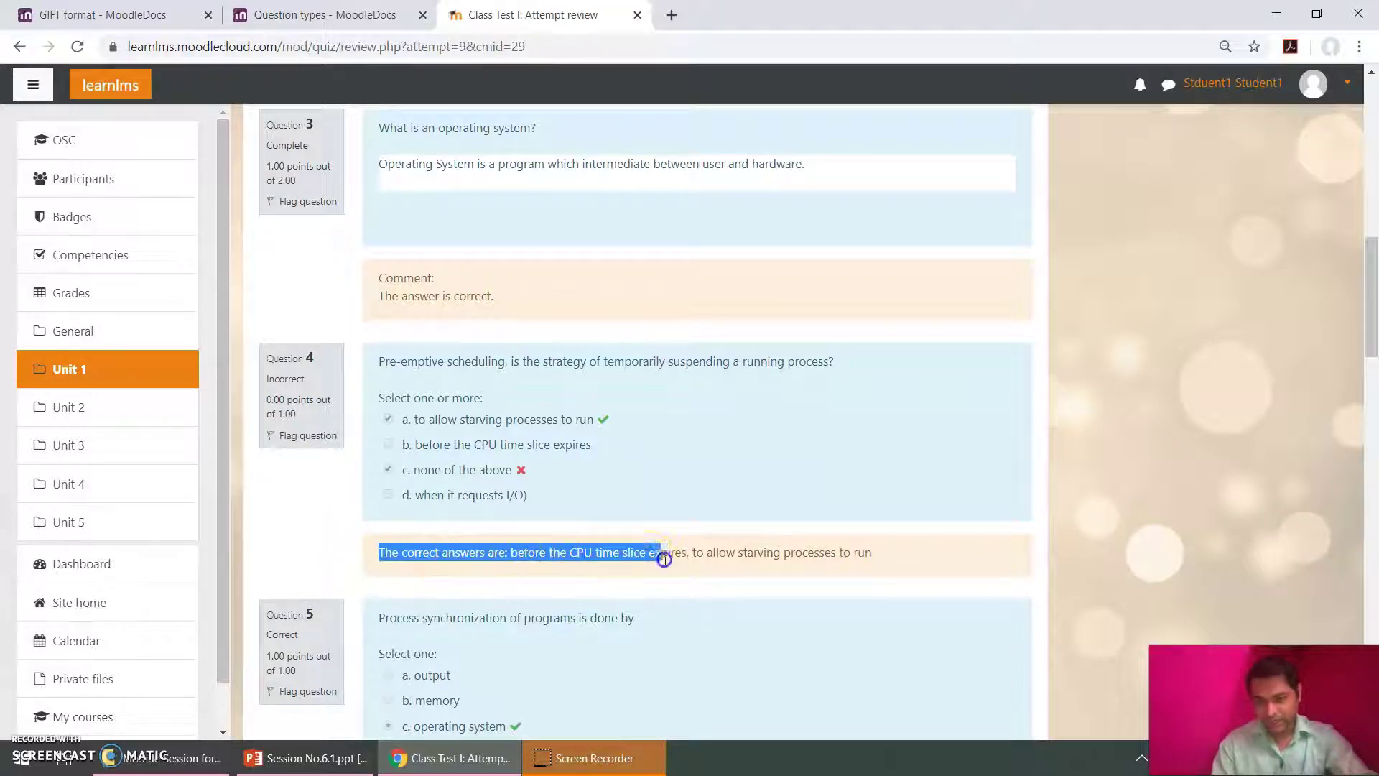
{"action": "left_click", "coordinate": [668, 561]}
{"action": "double_click", "coordinate": [528, 553]}
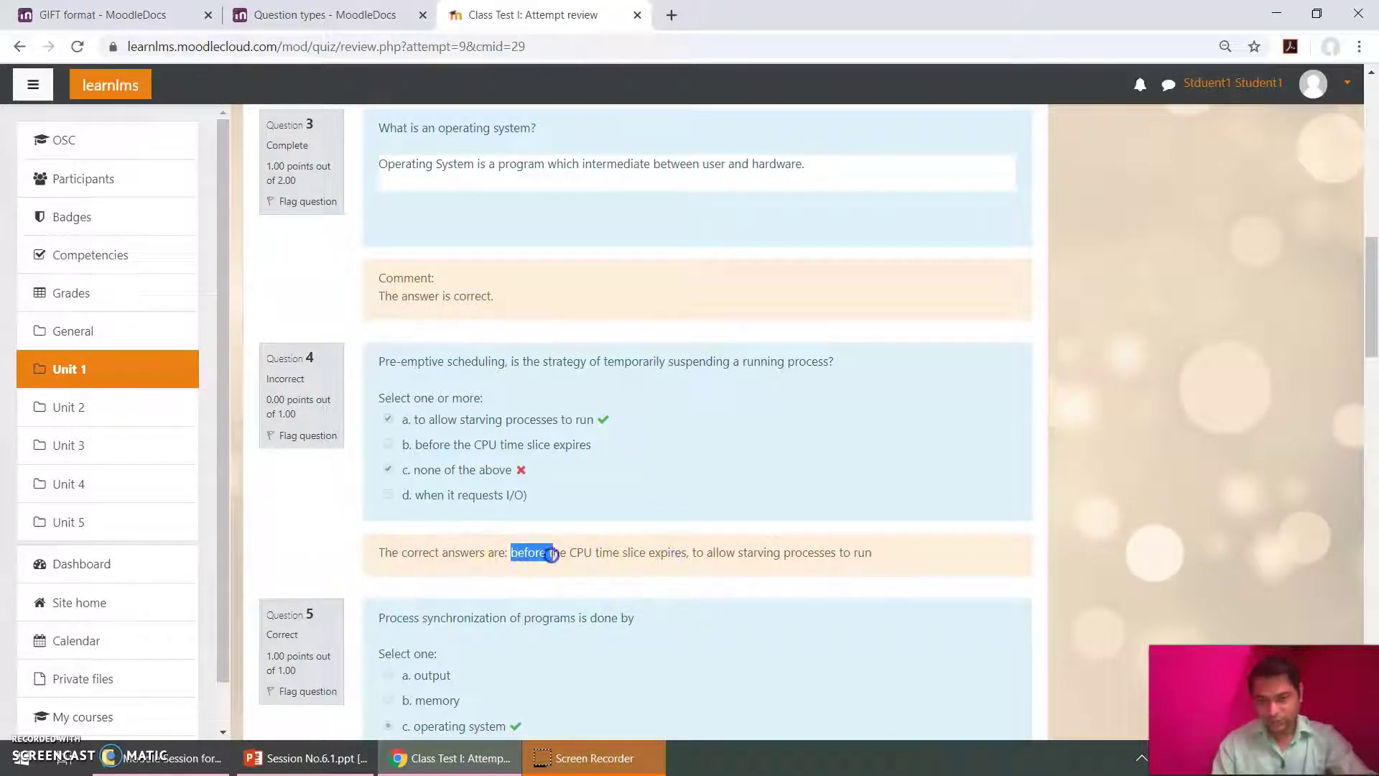
{"action": "left_click_drag", "start_coordinate": [569, 555], "coordinate": [825, 554]}
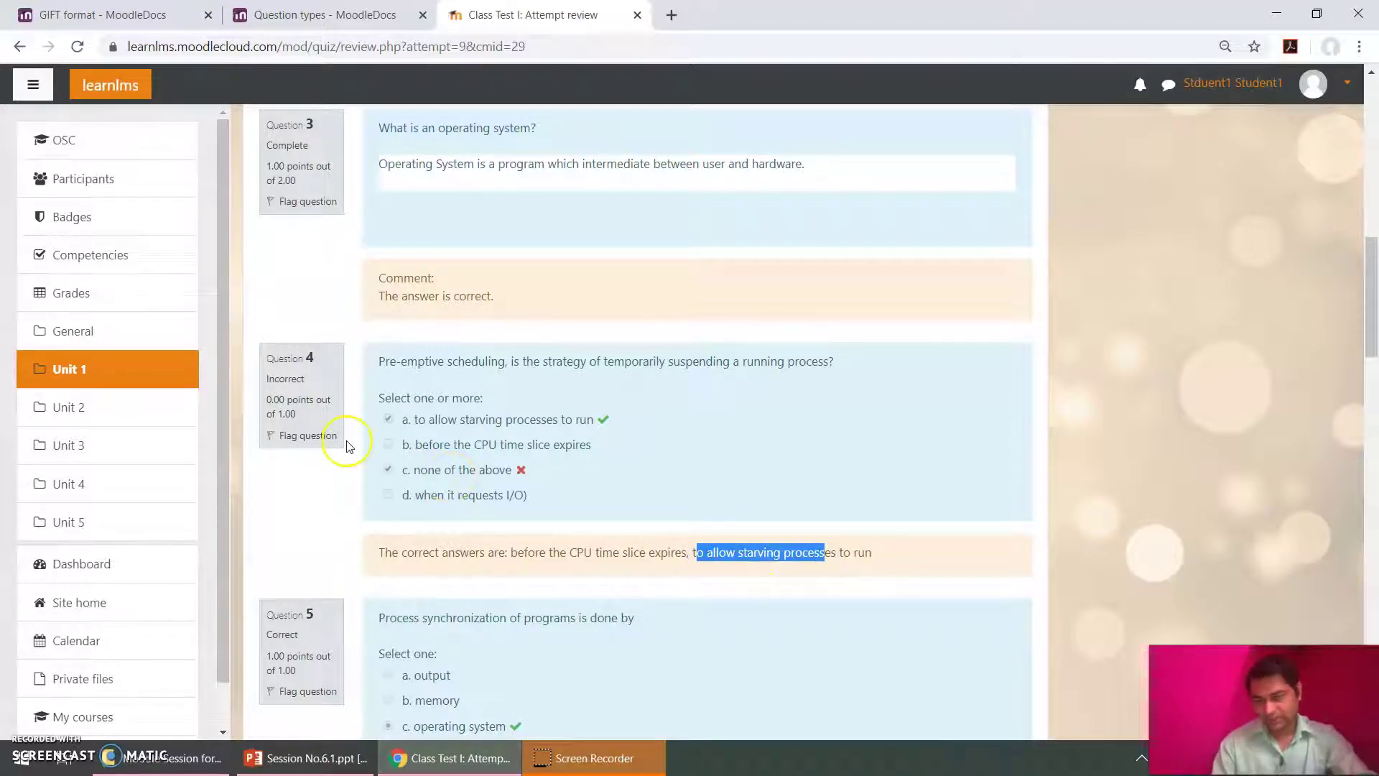
{"action": "left_click", "coordinate": [501, 471]}
{"action": "scroll", "coordinate": [500, 469], "scroll_direction": "down", "scroll_amount": 2}
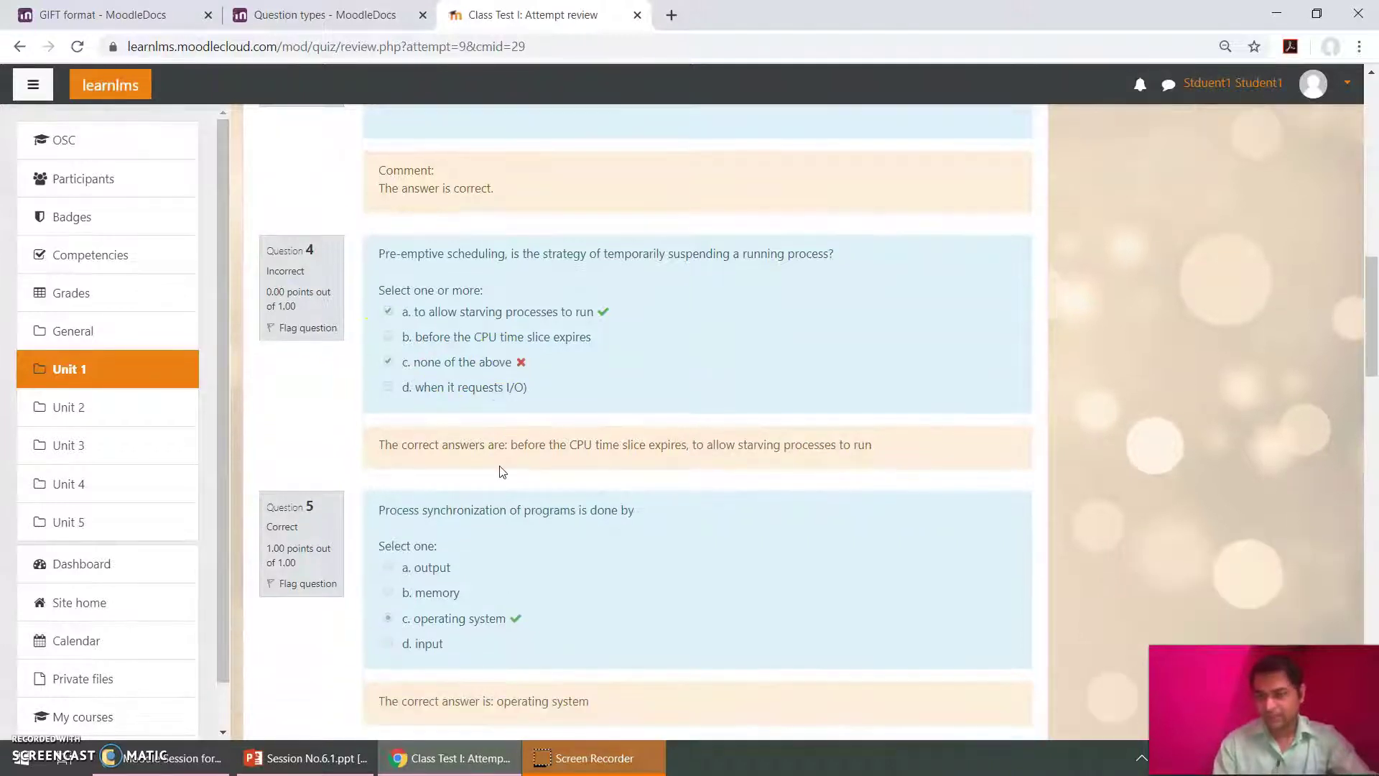
{"action": "left_click", "coordinate": [264, 293]}
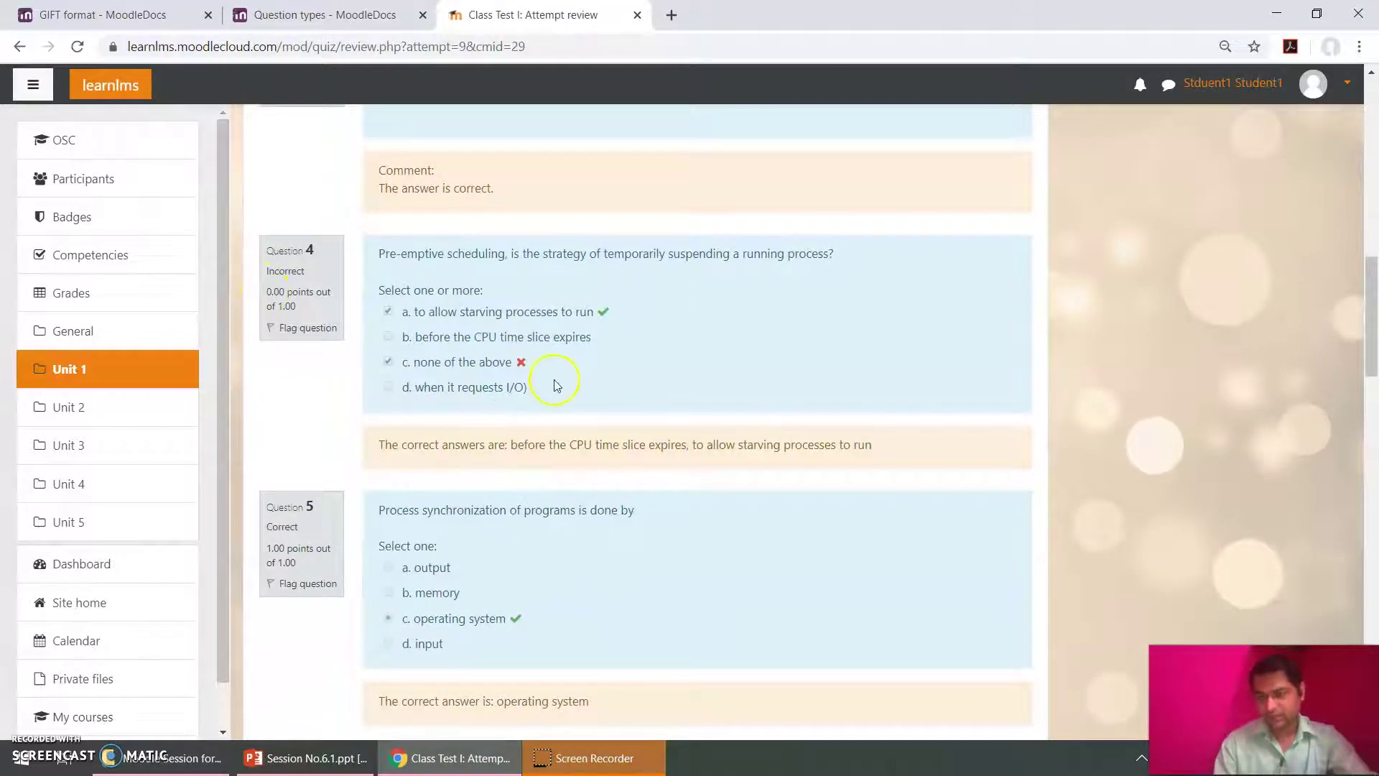
Review the answers, awarded points and correct-answer feedback for Questions 5 to 12 of the attempt.
{"action": "scroll", "coordinate": [460, 360], "scroll_direction": "down", "scroll_amount": 3}
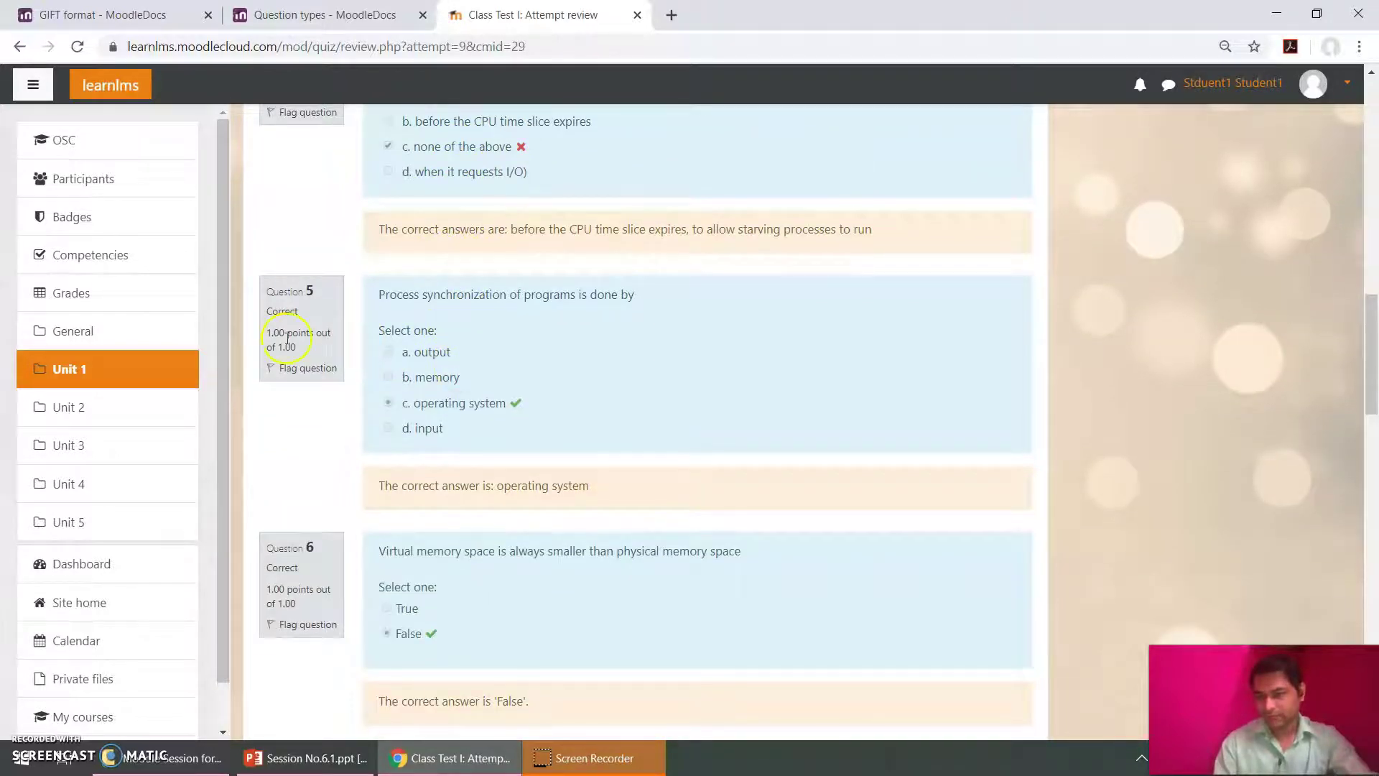
{"action": "scroll", "coordinate": [554, 446], "scroll_direction": "down", "scroll_amount": 2}
{"action": "scroll", "coordinate": [422, 518], "scroll_direction": "down", "scroll_amount": 4}
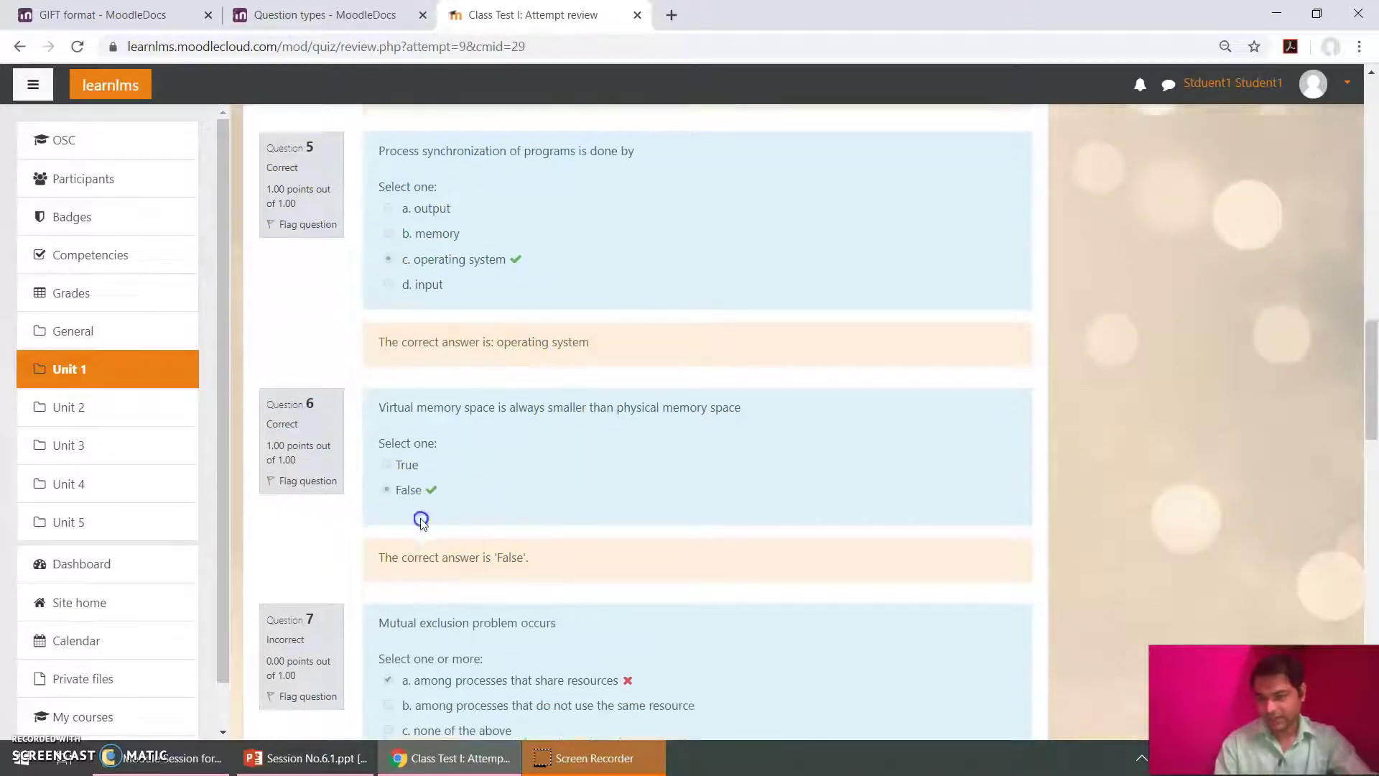
{"action": "scroll", "coordinate": [421, 519], "scroll_direction": "down", "scroll_amount": 5}
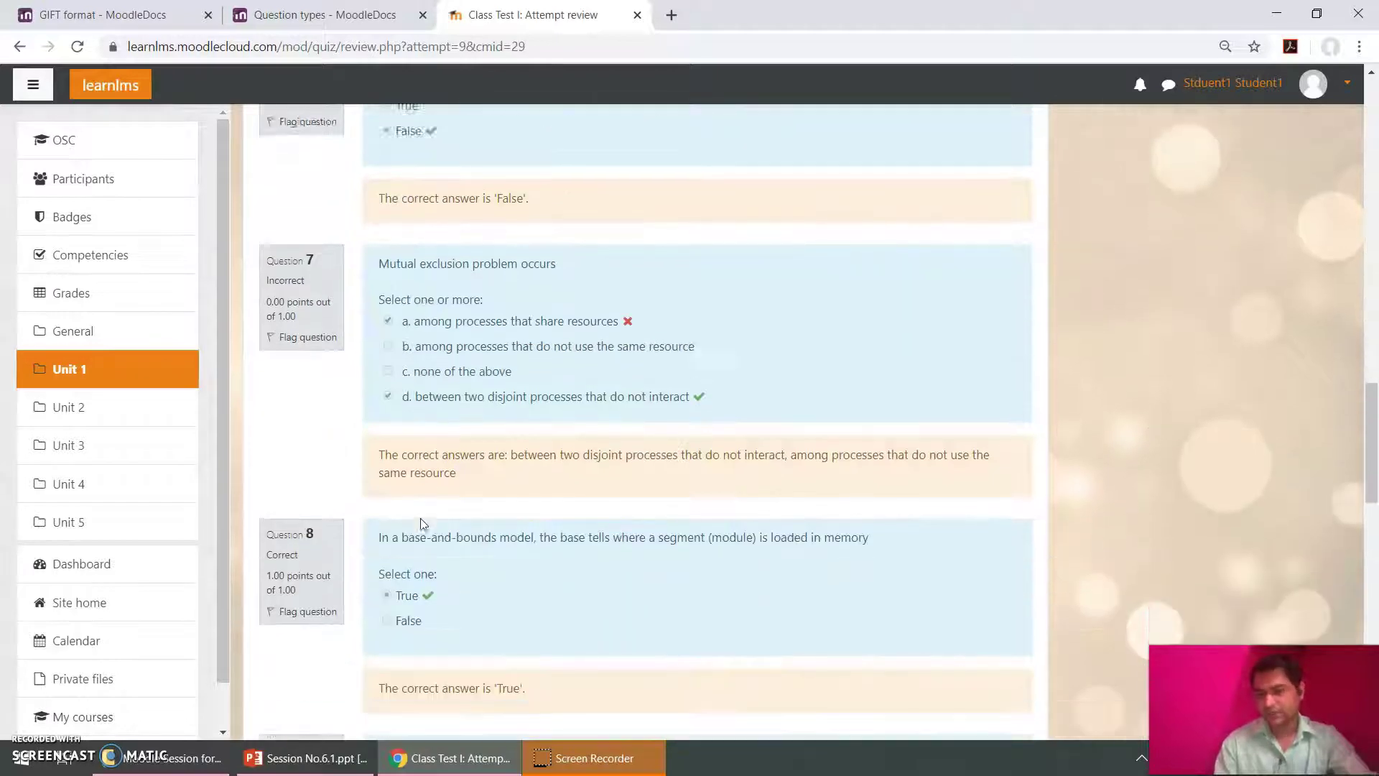
{"action": "scroll", "coordinate": [420, 519], "scroll_direction": "down", "scroll_amount": 4}
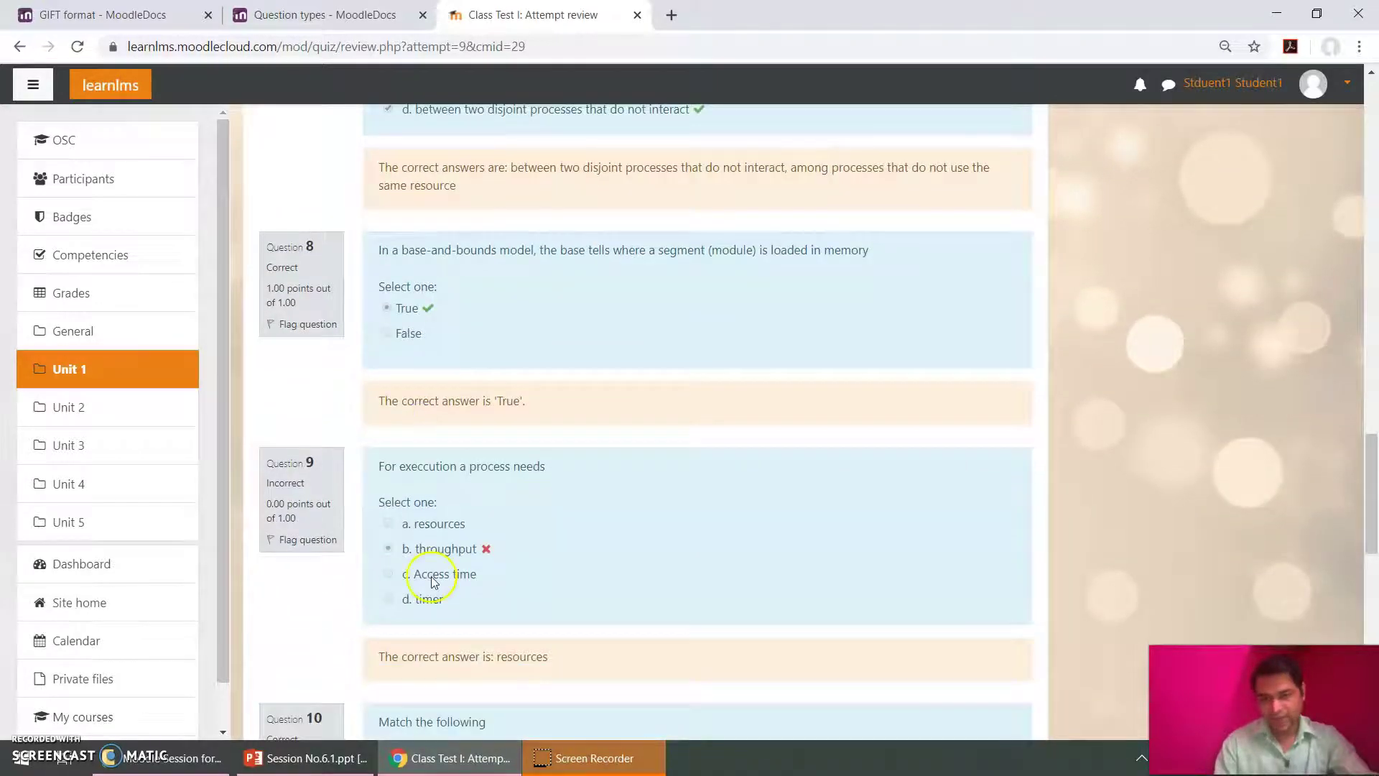
{"action": "scroll", "coordinate": [433, 582], "scroll_direction": "down", "scroll_amount": 9}
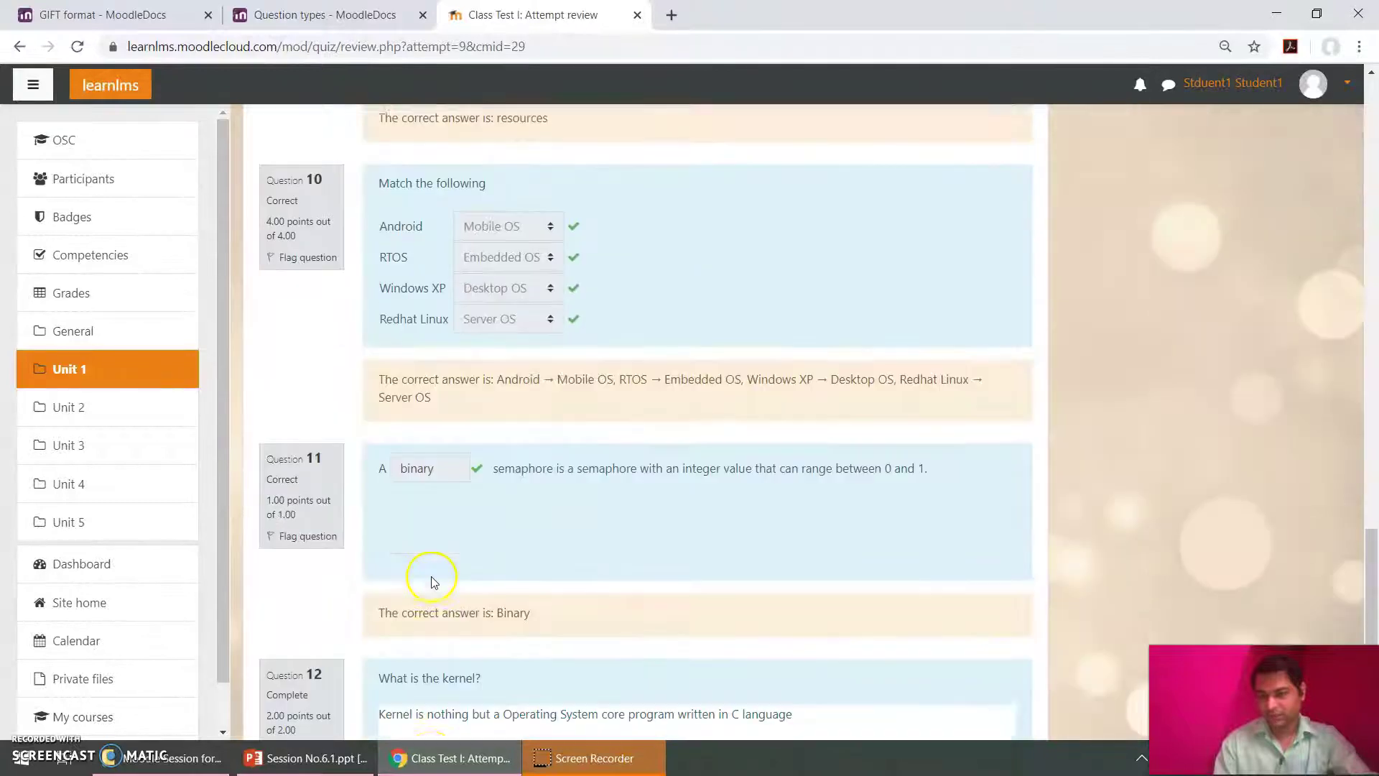
{"action": "scroll", "coordinate": [434, 582], "scroll_direction": "down", "scroll_amount": 1}
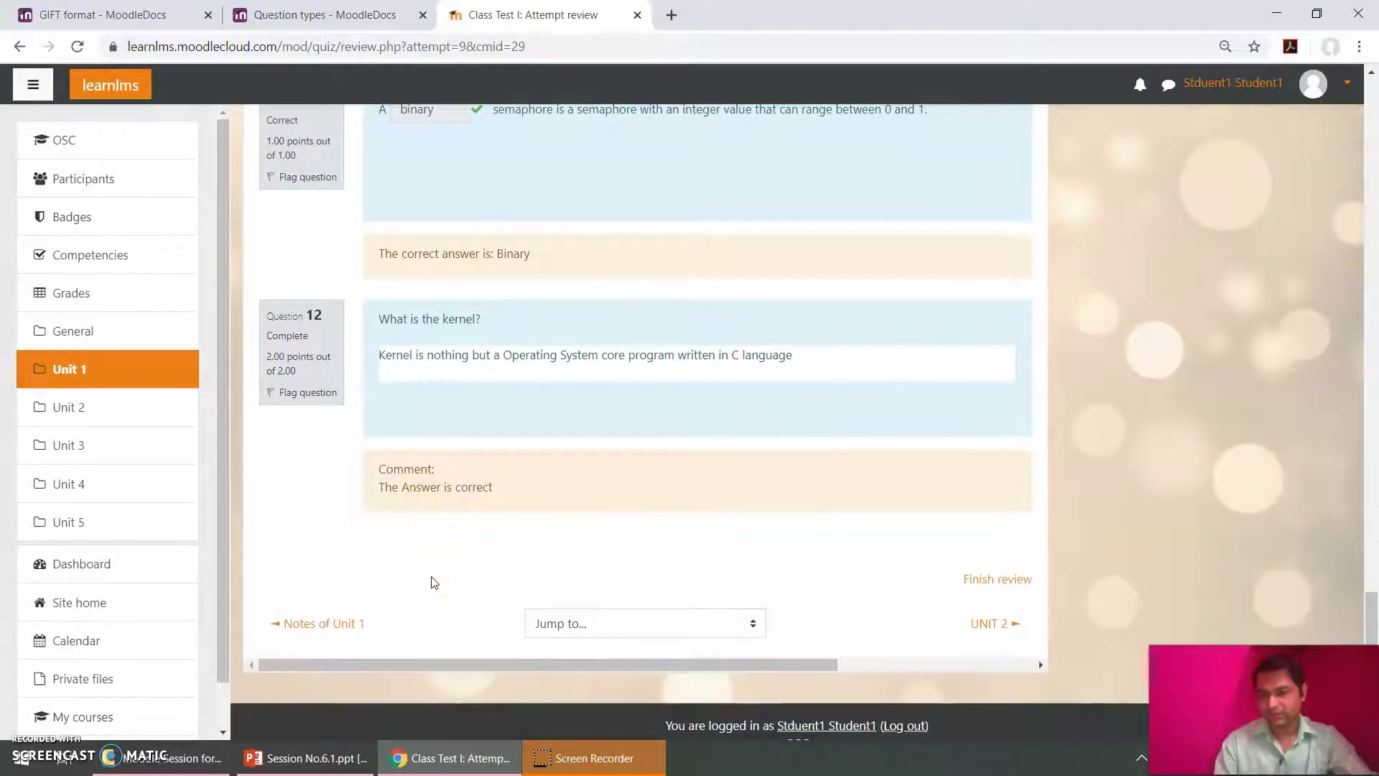
Check the teacher's comment and awarded points on the Question 12 essay about the kernel.
{"action": "scroll", "coordinate": [433, 580], "scroll_direction": "up", "scroll_amount": 2}
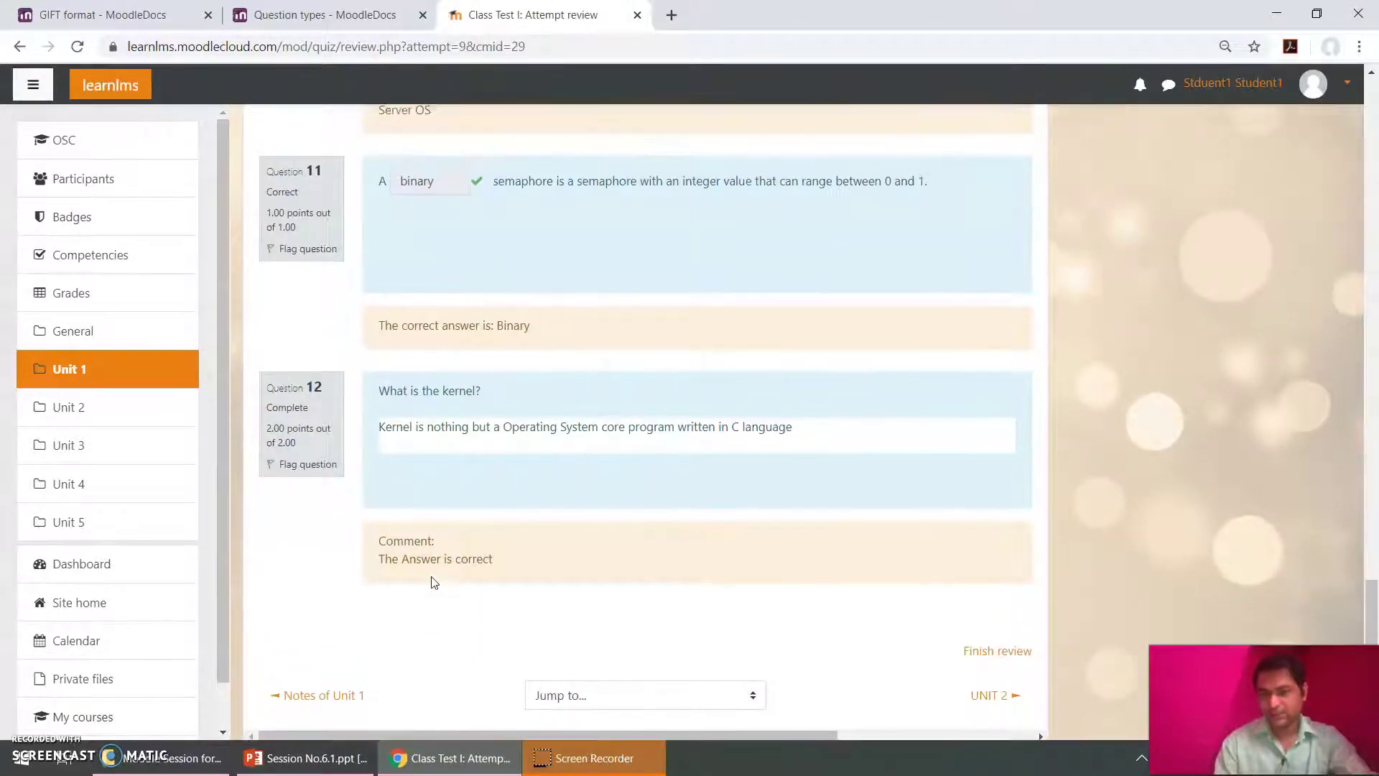
{"action": "scroll", "coordinate": [434, 579], "scroll_direction": "up", "scroll_amount": 4}
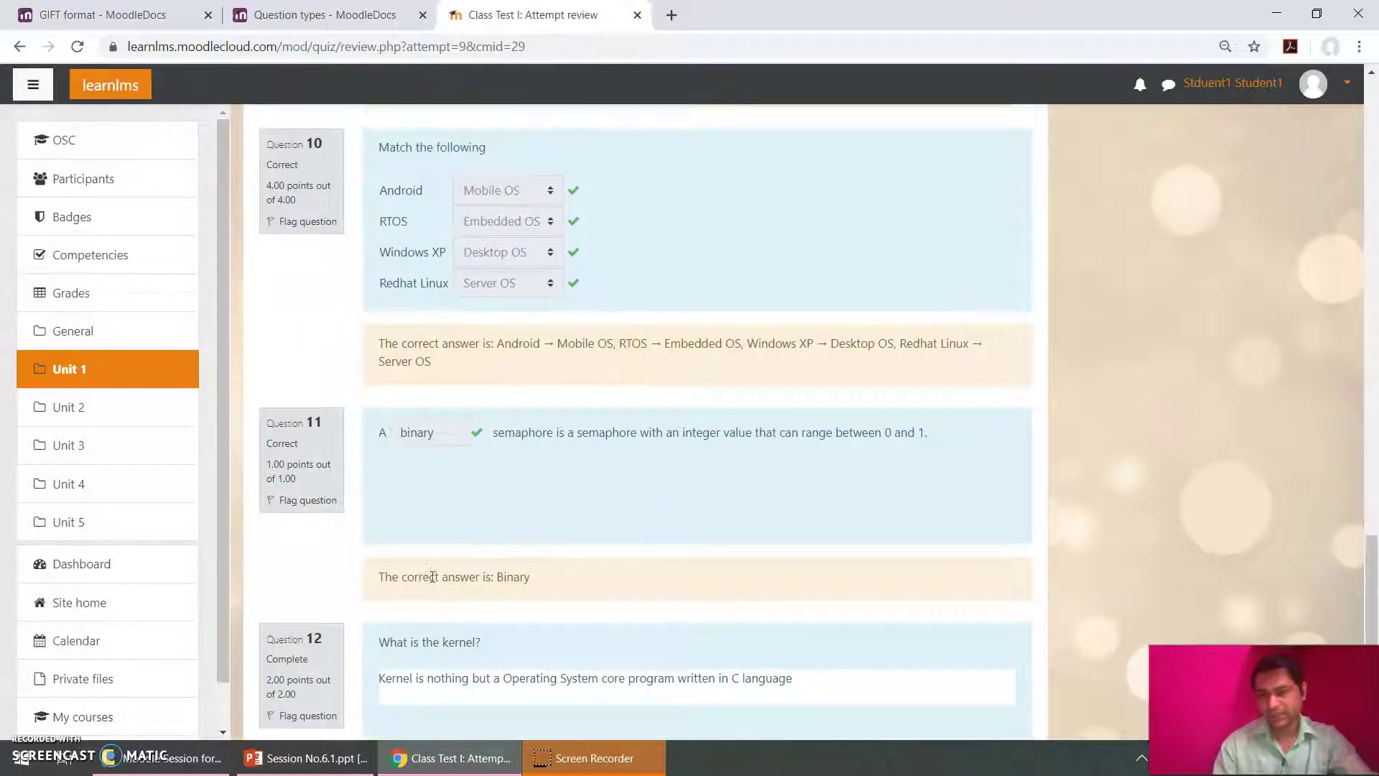
{"action": "scroll", "coordinate": [434, 582], "scroll_direction": "down", "scroll_amount": 4}
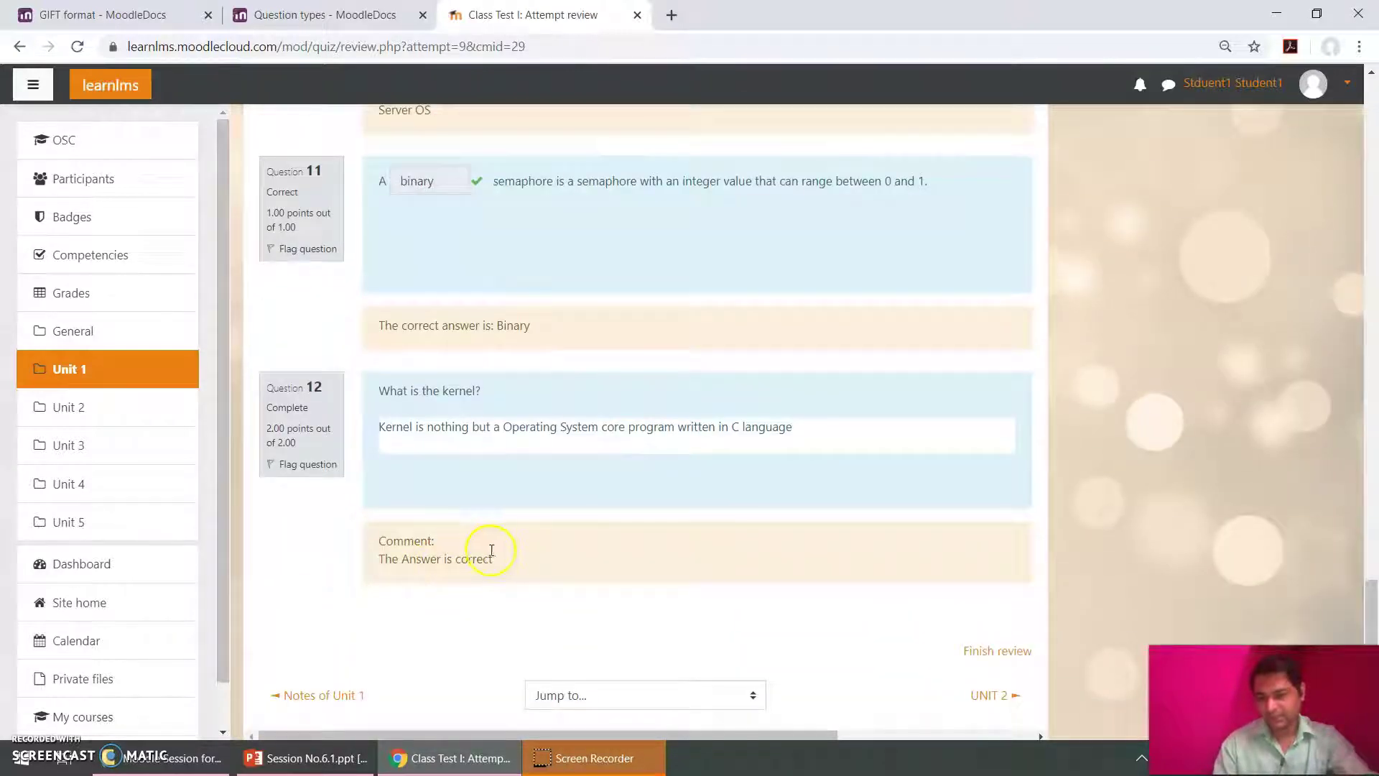
{"action": "left_click_drag", "start_coordinate": [493, 558], "coordinate": [381, 540]}
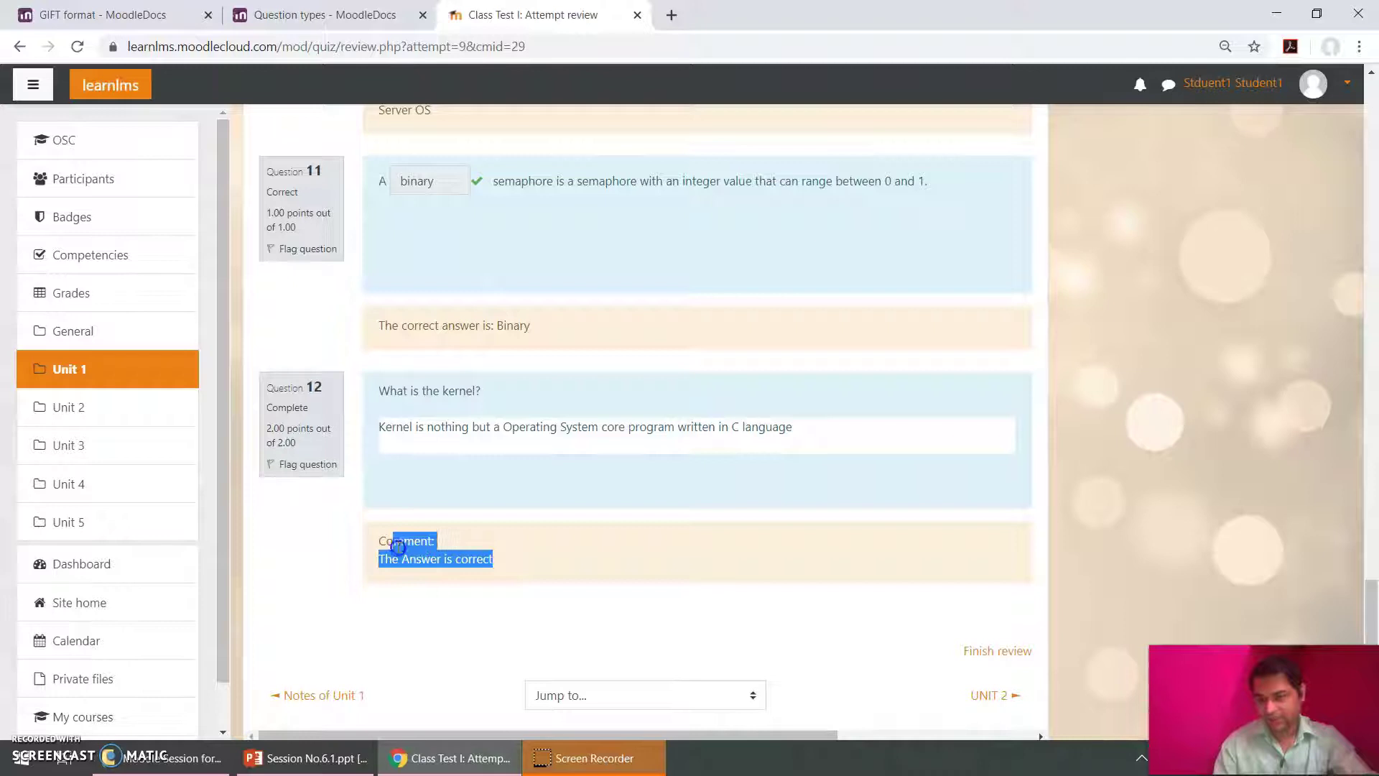
{"action": "left_click", "coordinate": [264, 431]}
{"action": "left_click_drag", "start_coordinate": [265, 431], "coordinate": [264, 434]}
Go back to the Question 3 essay on operating systems and check its comment and awarded points.
{"action": "scroll", "coordinate": [264, 434], "scroll_direction": "up", "scroll_amount": 5}
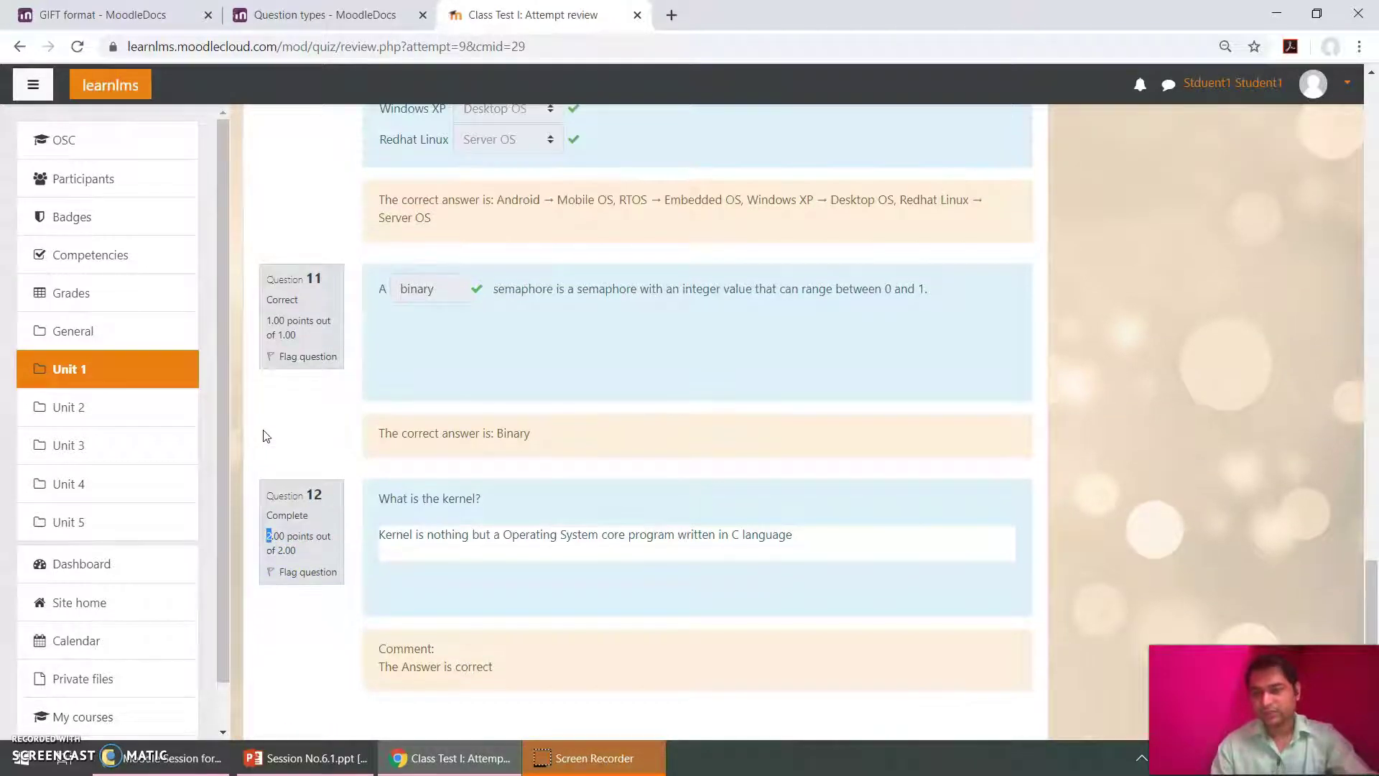
{"action": "scroll", "coordinate": [263, 436], "scroll_direction": "up", "scroll_amount": 8}
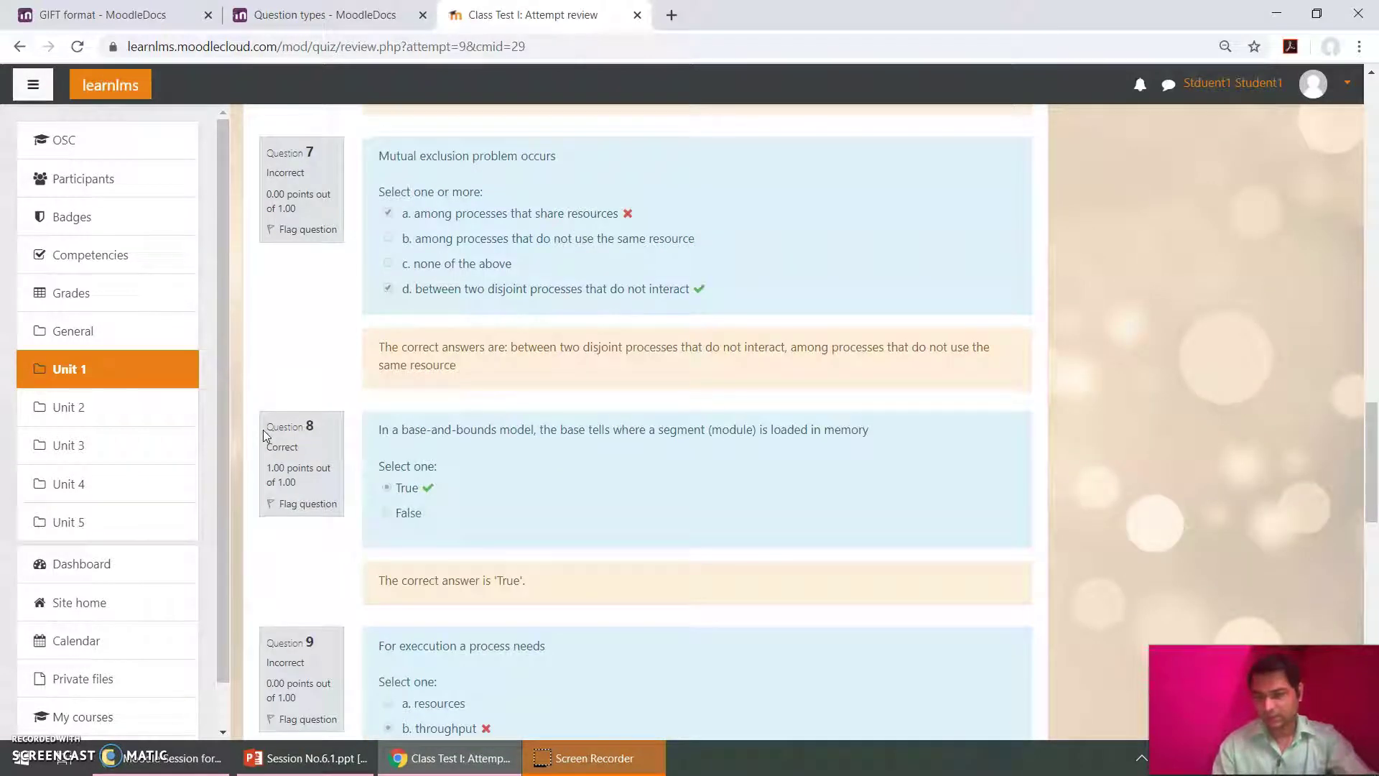
{"action": "scroll", "coordinate": [263, 431], "scroll_direction": "up", "scroll_amount": 2}
{"action": "scroll", "coordinate": [265, 436], "scroll_direction": "up", "scroll_amount": 8}
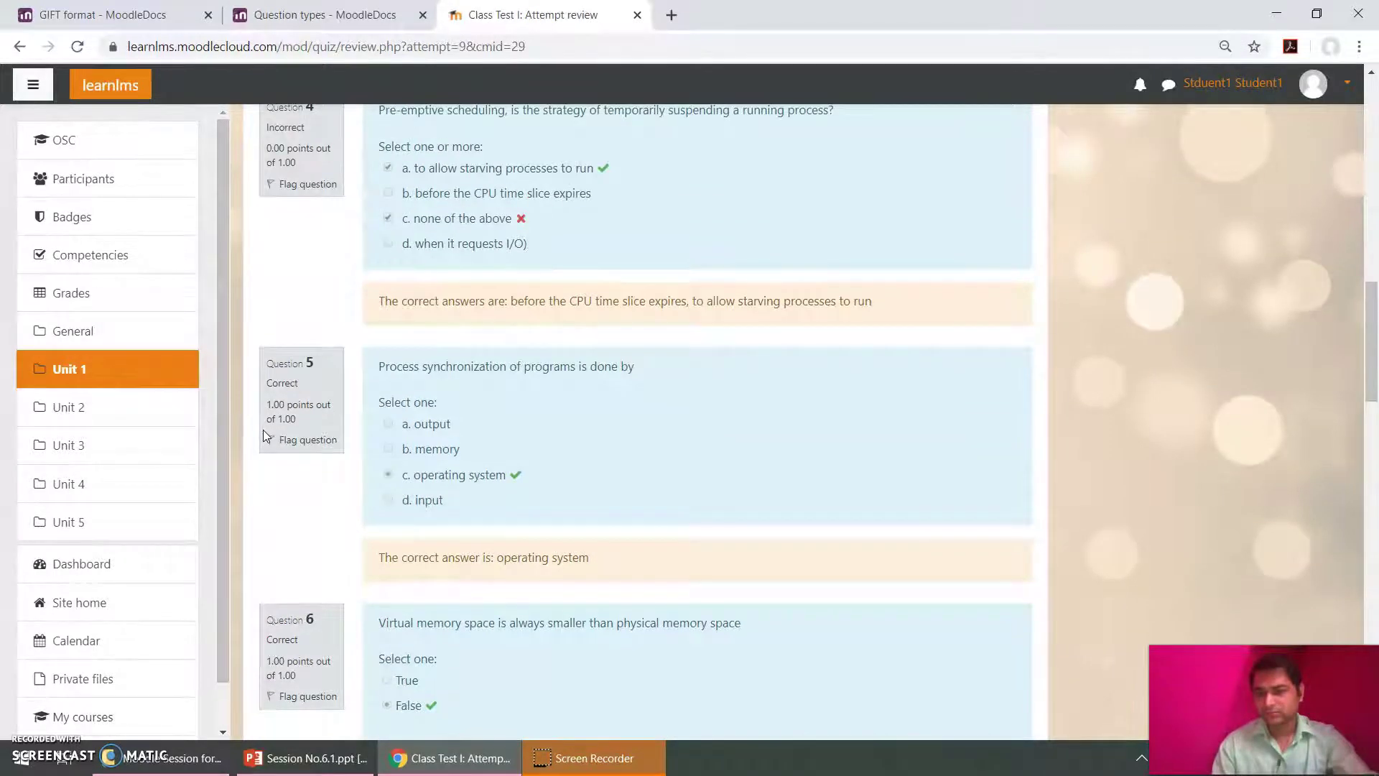
{"action": "scroll", "coordinate": [263, 429], "scroll_direction": "up", "scroll_amount": 8}
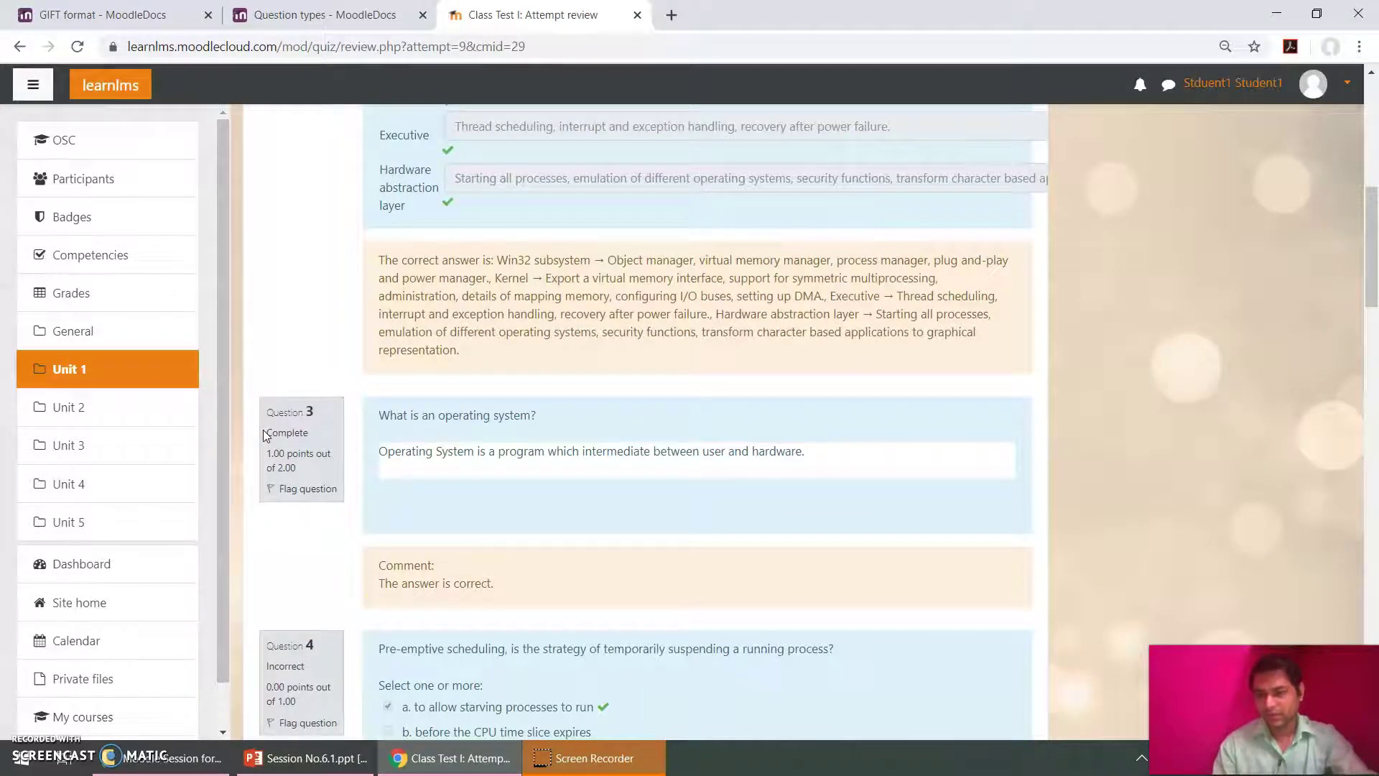
{"action": "left_click_drag", "start_coordinate": [494, 586], "coordinate": [380, 596]}
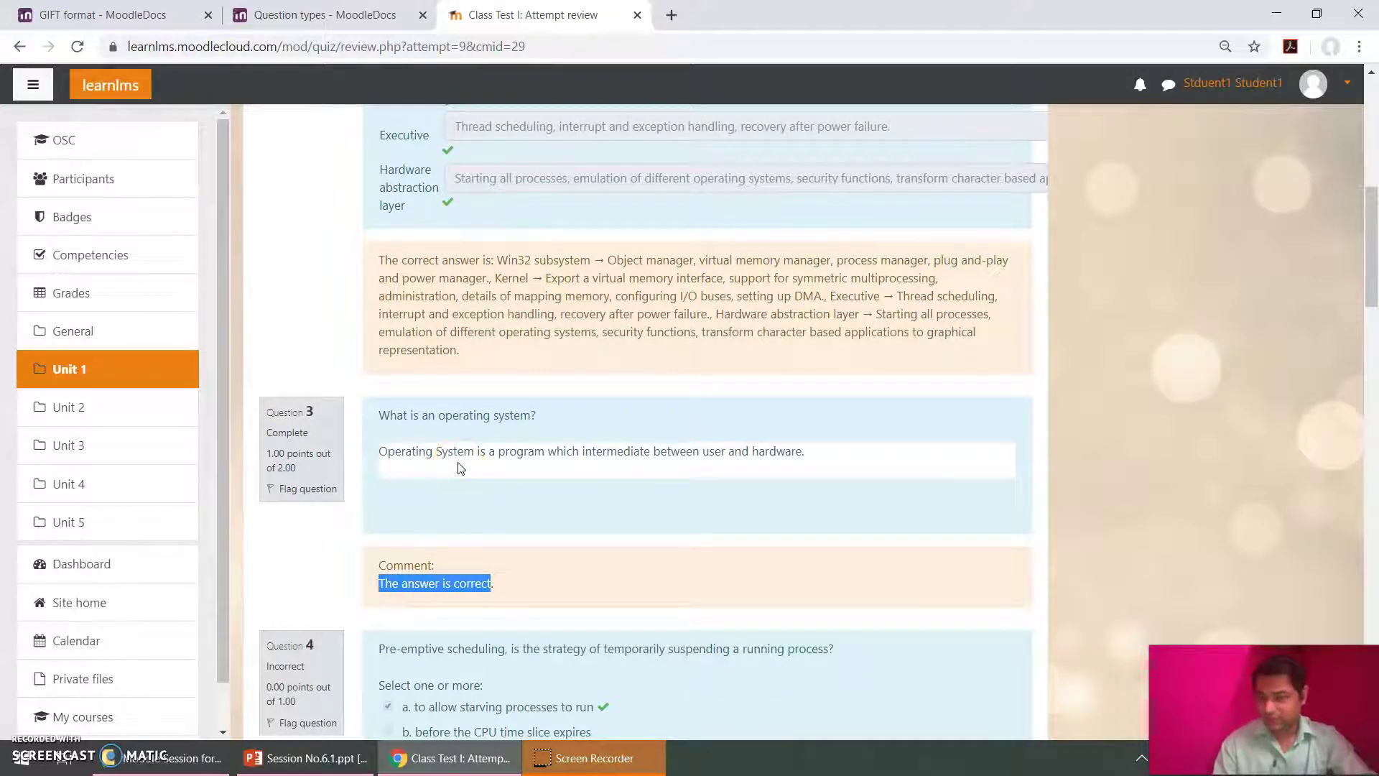
{"action": "left_click", "coordinate": [266, 454]}
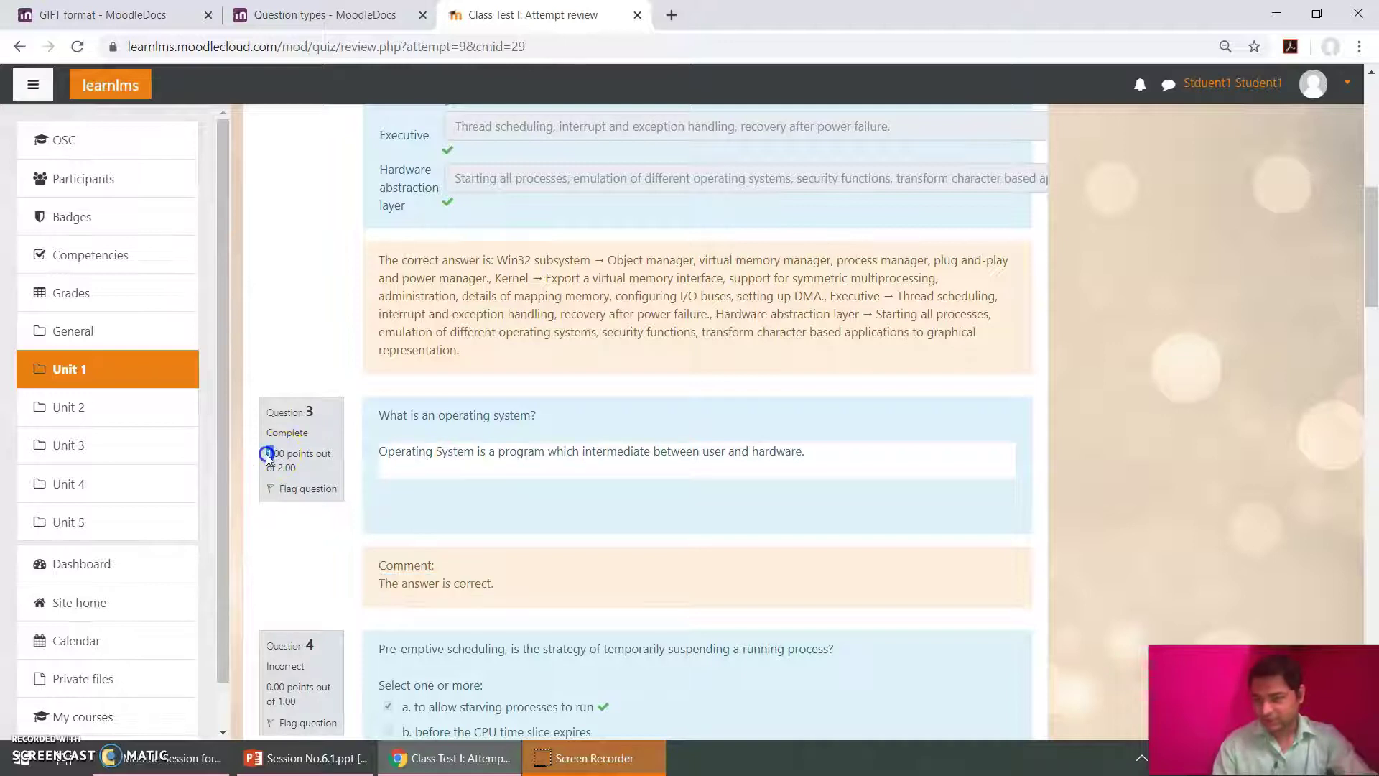
Skim the graded questions once more and check the overall grade in the attempt summary.
{"action": "scroll", "coordinate": [295, 471], "scroll_direction": "up", "scroll_amount": 1}
{"action": "scroll", "coordinate": [295, 471], "scroll_direction": "down", "scroll_amount": 15}
{"action": "scroll", "coordinate": [298, 477], "scroll_direction": "down", "scroll_amount": 7}
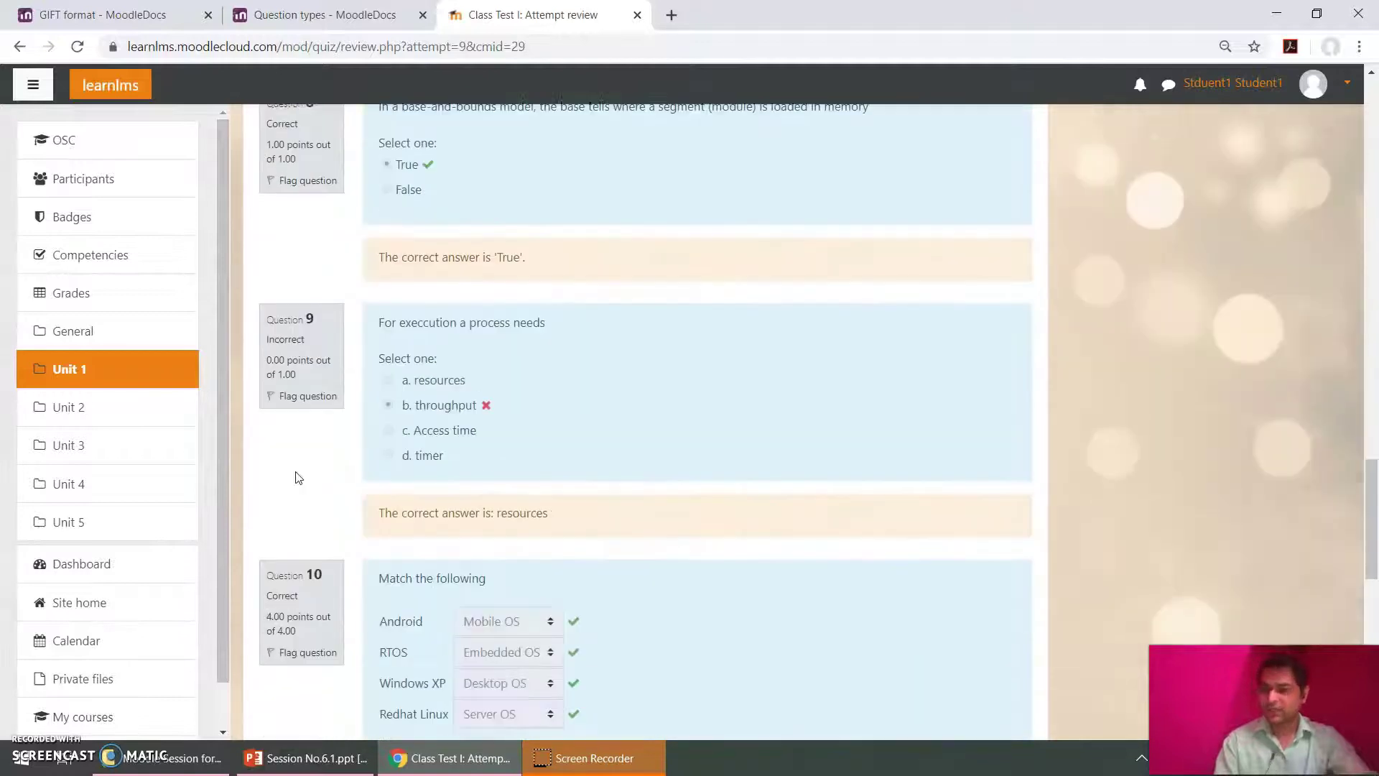
{"action": "scroll", "coordinate": [289, 575], "scroll_direction": "up", "scroll_amount": 10}
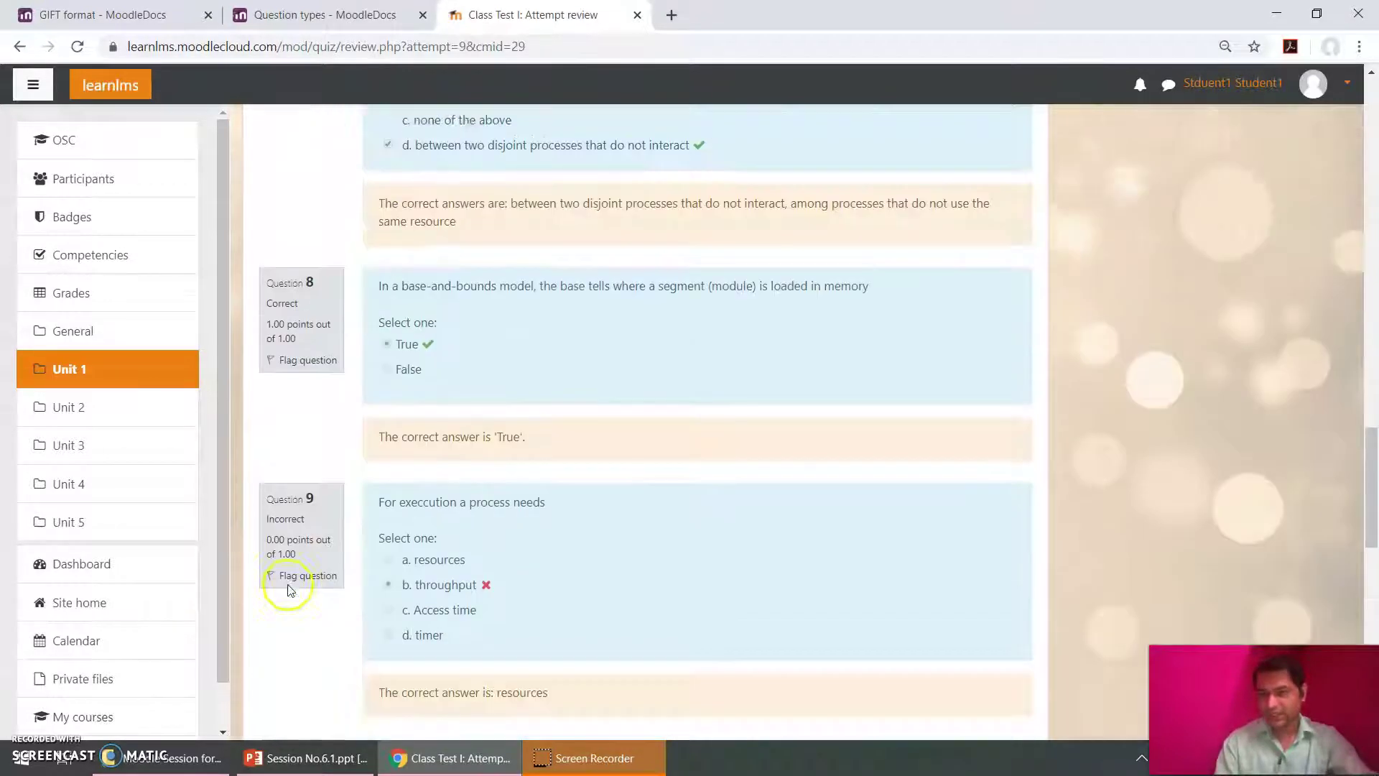
{"action": "scroll", "coordinate": [480, 496], "scroll_direction": "up", "scroll_amount": 4}
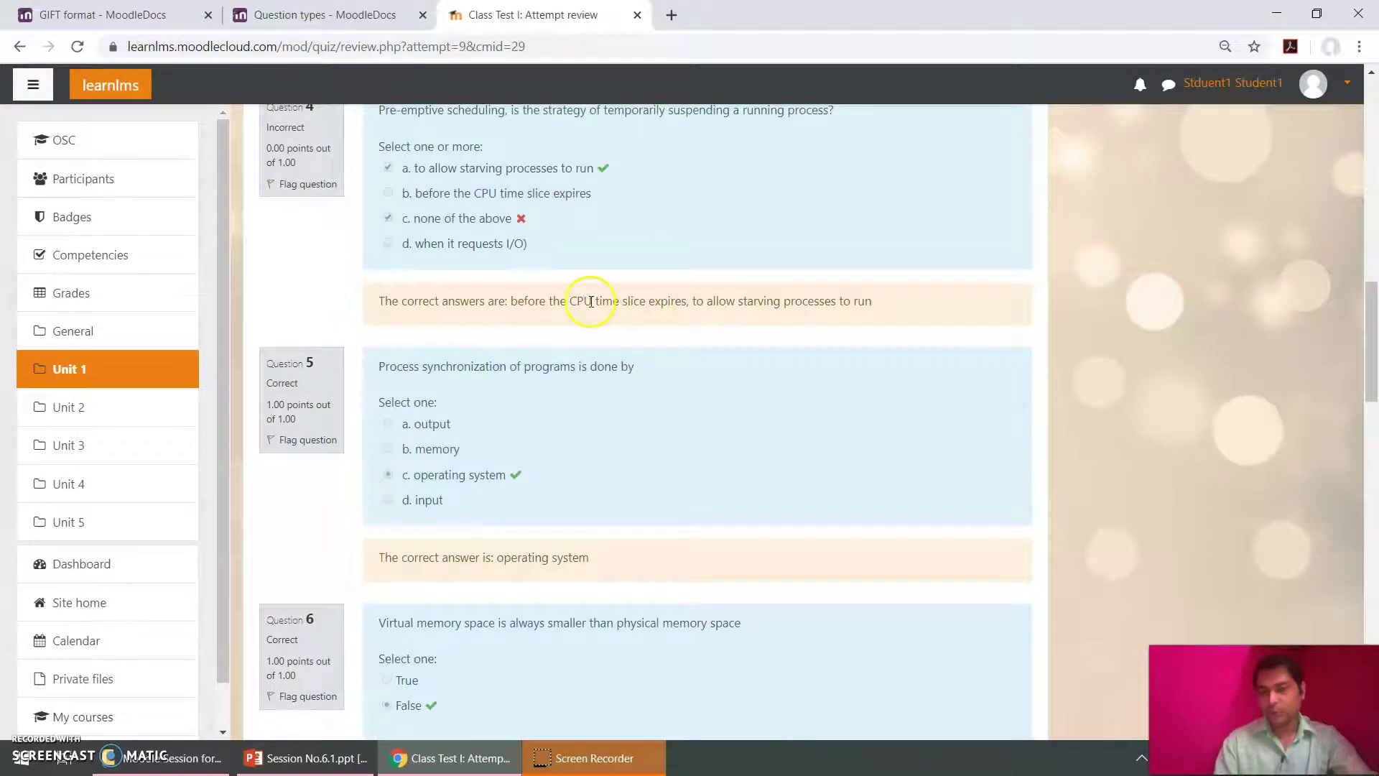
{"action": "scroll", "coordinate": [585, 302], "scroll_direction": "up", "scroll_amount": 5}
{"action": "scroll", "coordinate": [593, 307], "scroll_direction": "up", "scroll_amount": 10}
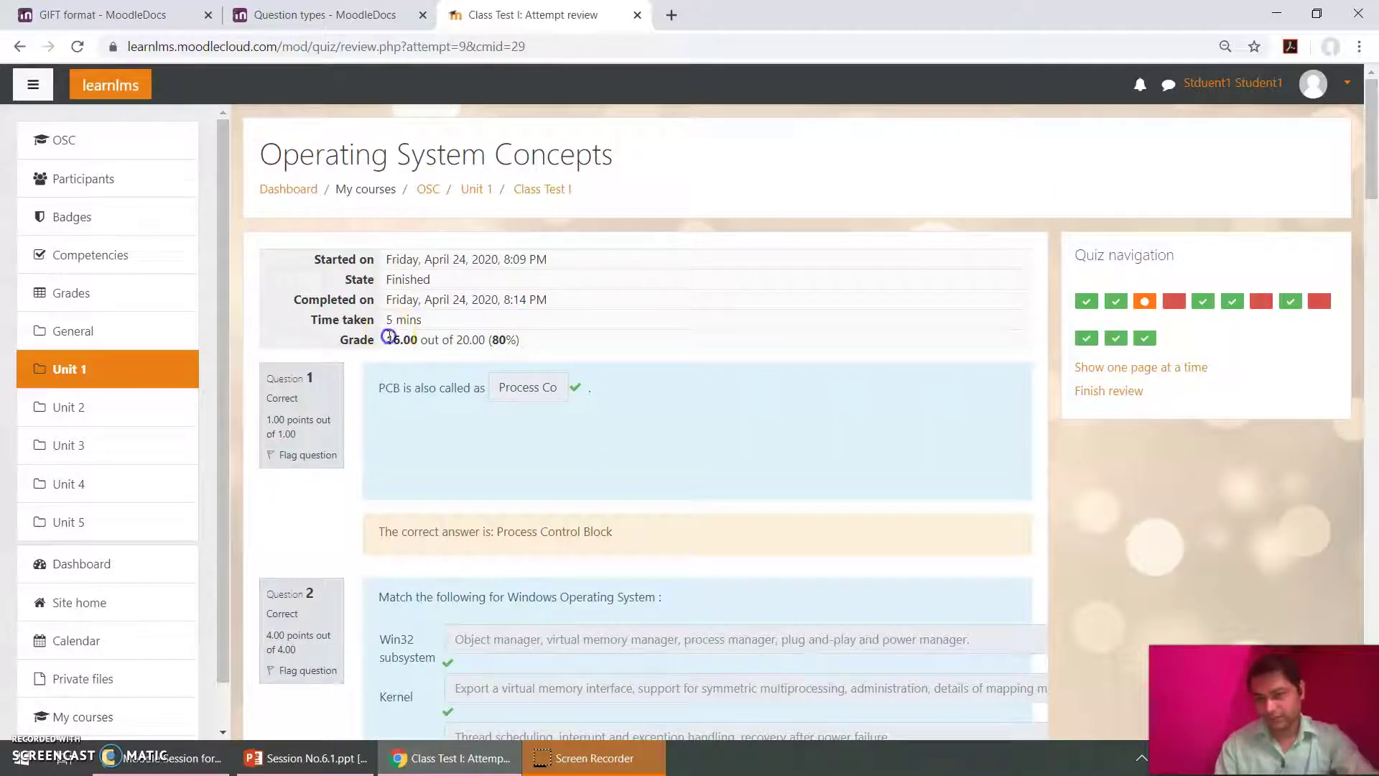
{"action": "left_click_drag", "start_coordinate": [386, 339], "coordinate": [535, 335]}
{"action": "left_click", "coordinate": [540, 336]}
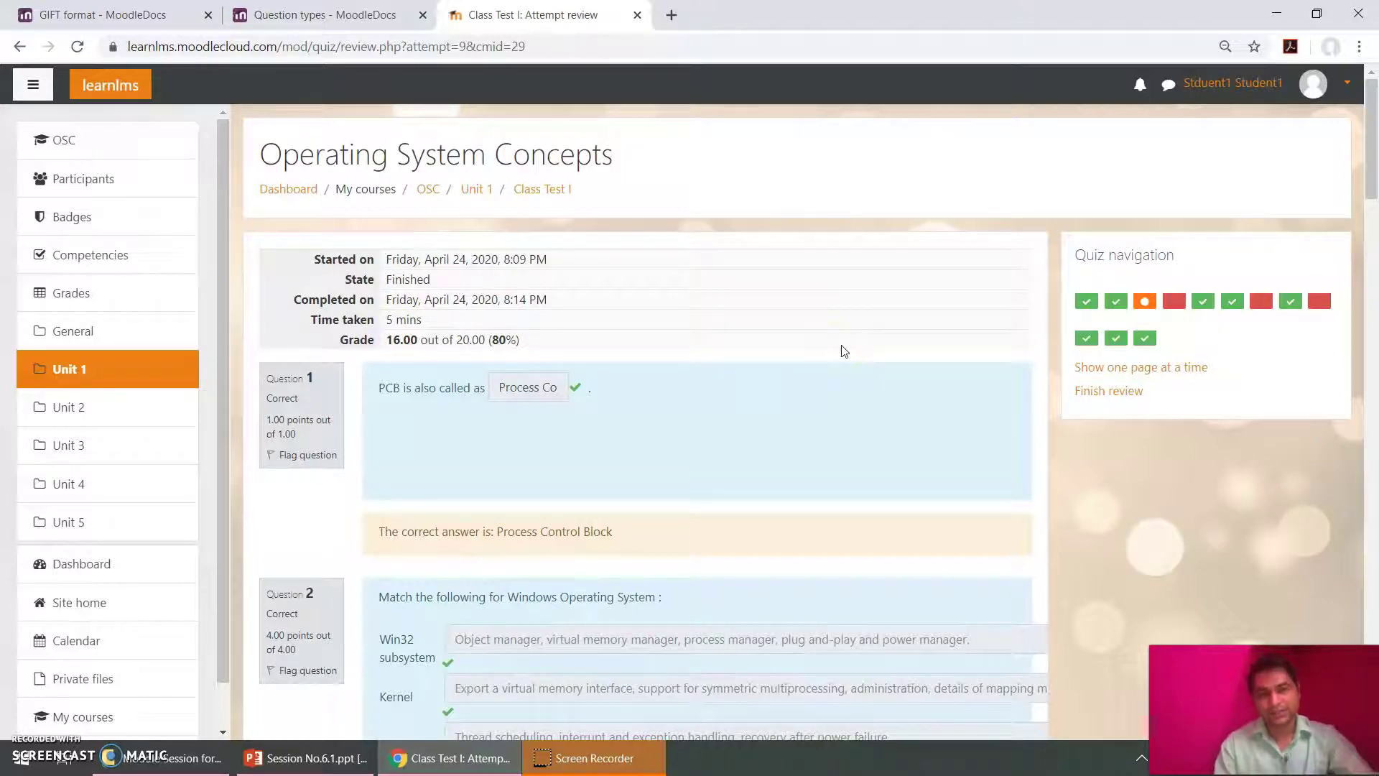
Log out of the student account and log in as admin with the saved username and password.
{"action": "left_click", "coordinate": [1217, 88]}
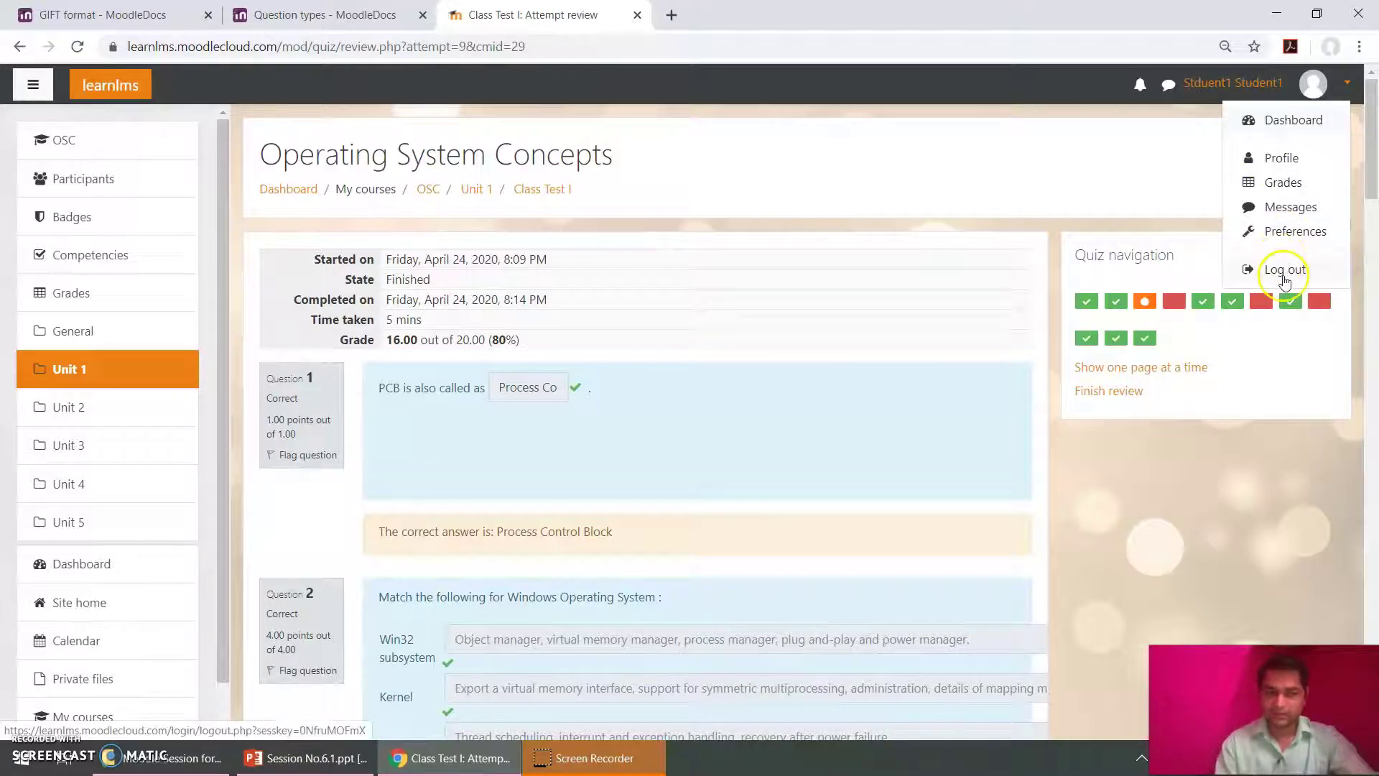
{"action": "left_click", "coordinate": [1285, 272]}
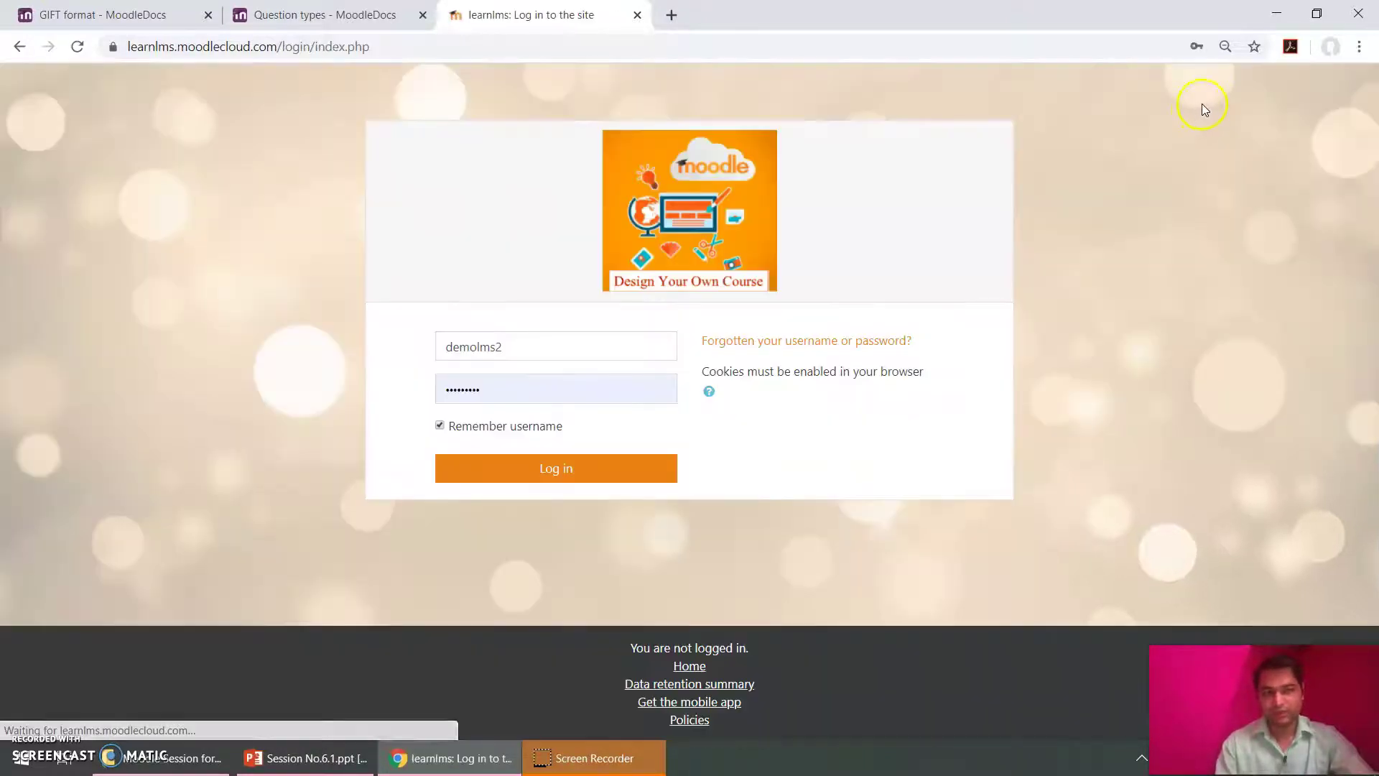
{"action": "double_click", "coordinate": [566, 352]}
{"action": "key", "text": "Down"}
{"action": "key", "text": "Down"}
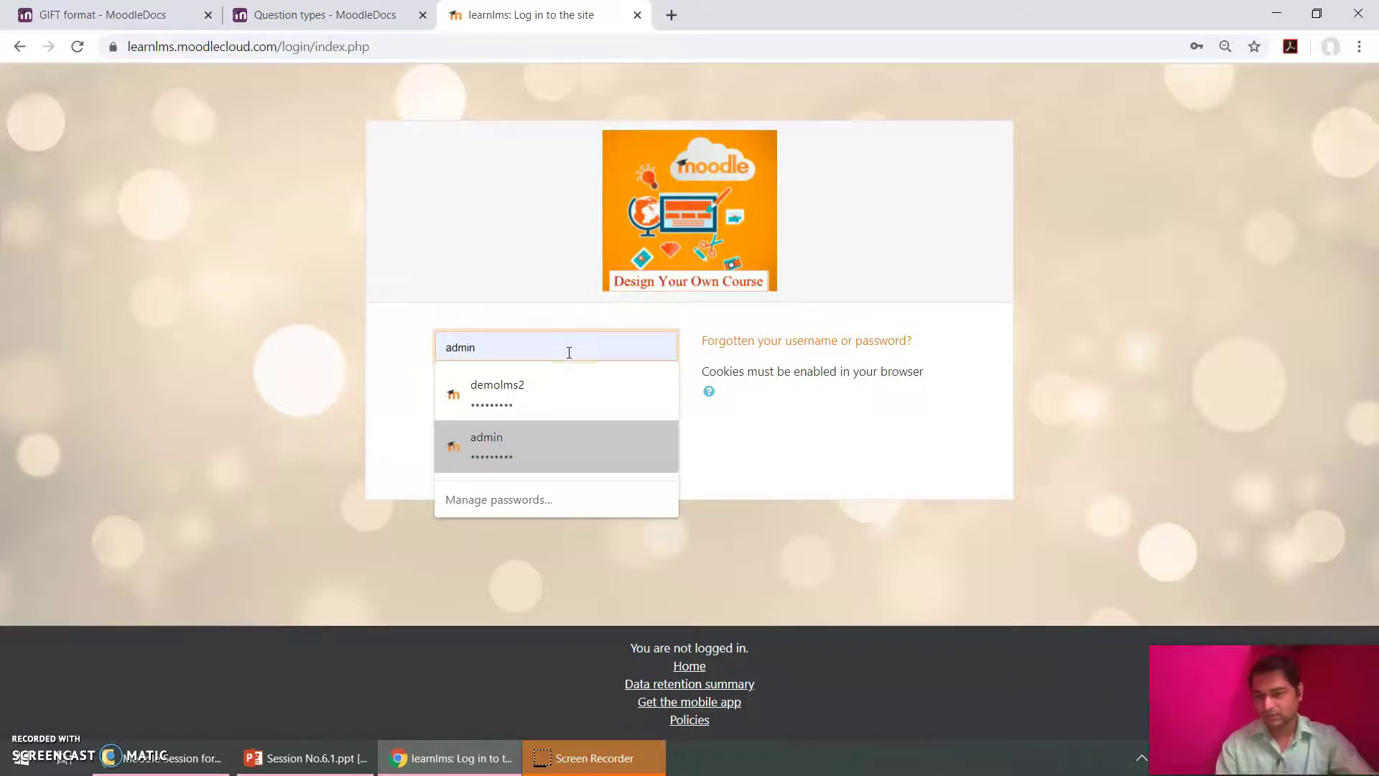
{"action": "key", "text": "Return"}
{"action": "left_click", "coordinate": [586, 459]}
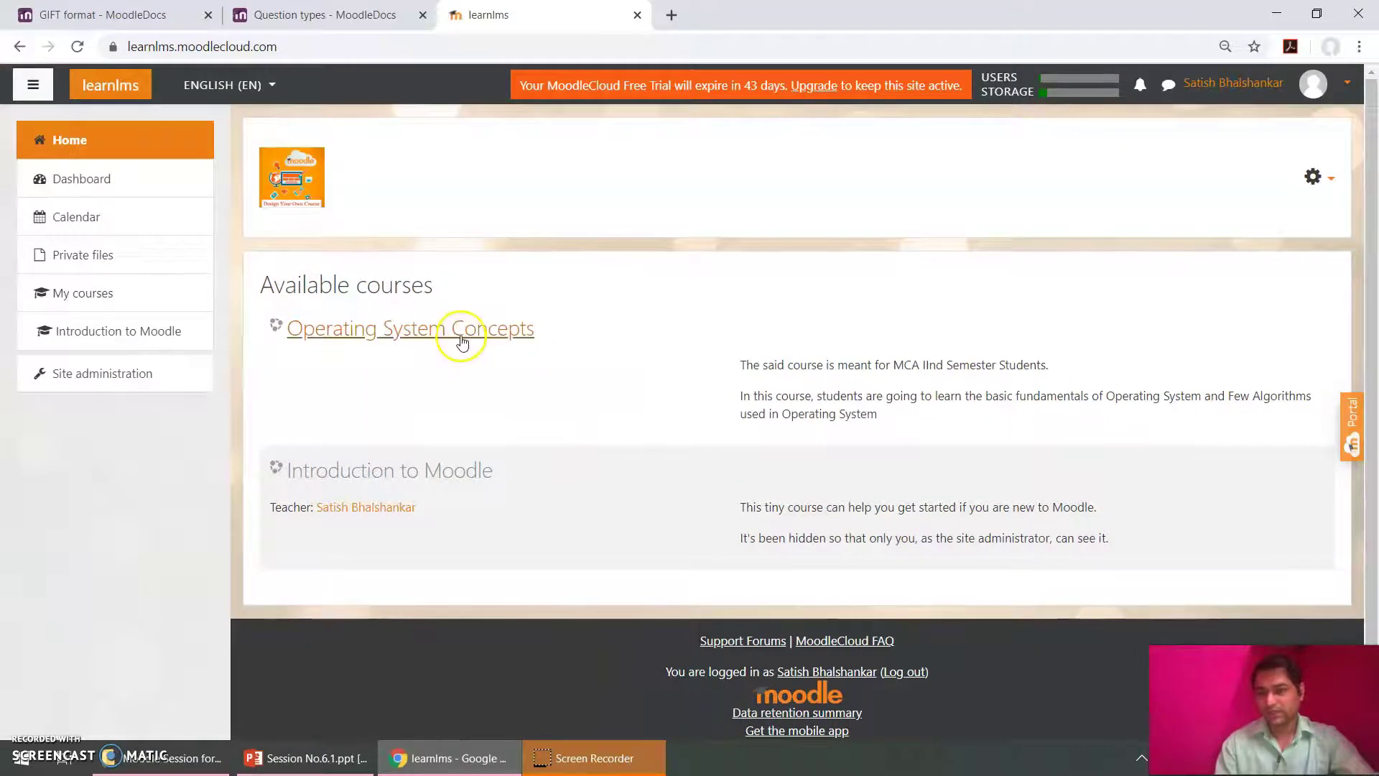
Open the Operating System Concepts course and go to the Class Test I quiz under Unit 1.
{"action": "left_click", "coordinate": [462, 330]}
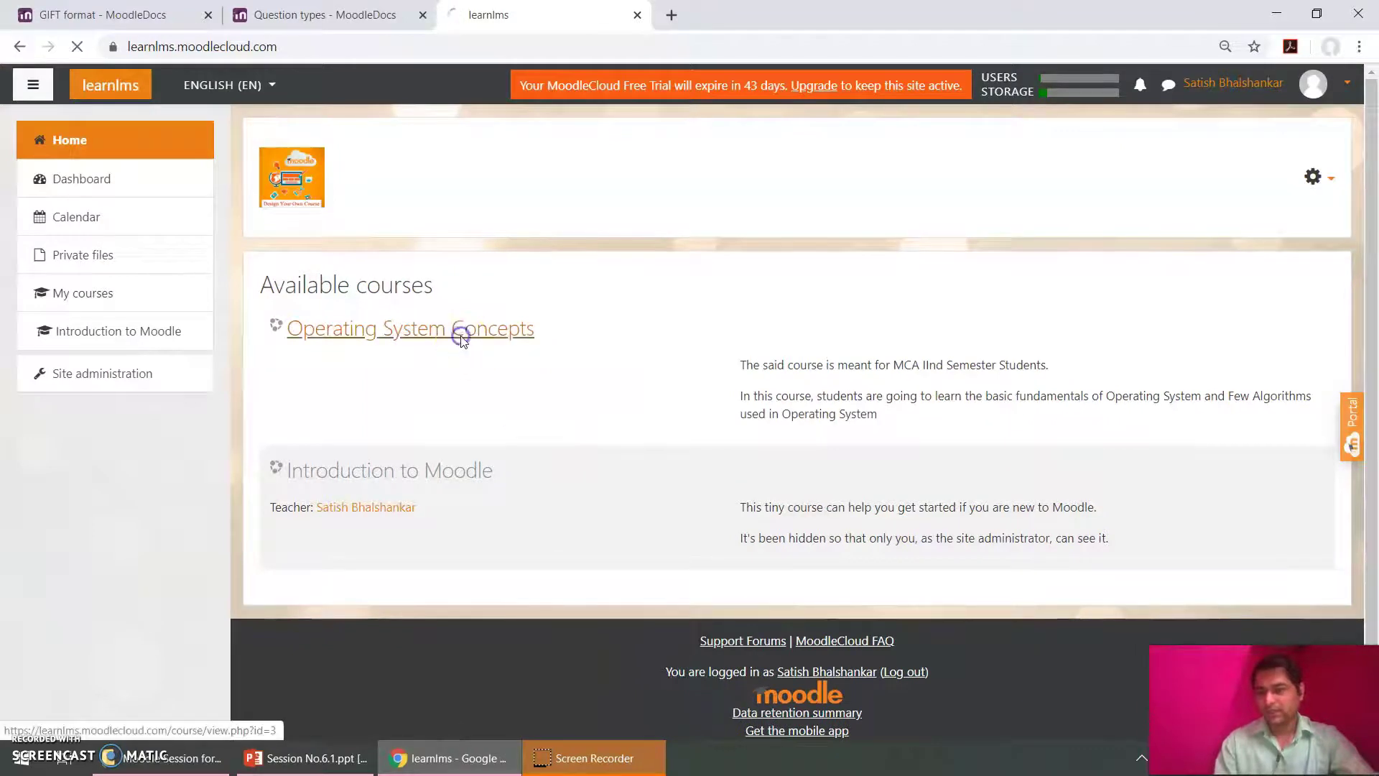
{"action": "scroll", "coordinate": [456, 339], "scroll_direction": "down", "scroll_amount": 2}
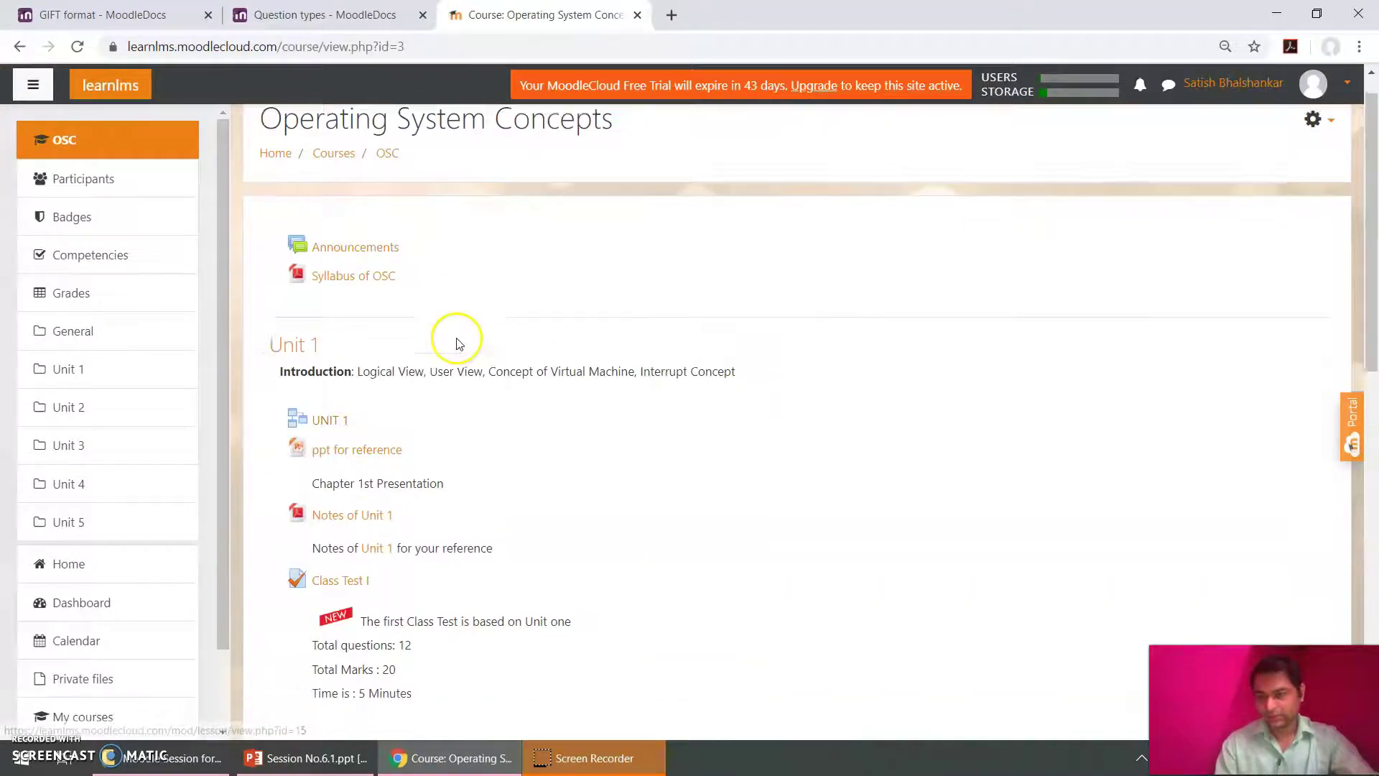
{"action": "left_click", "coordinate": [351, 509]}
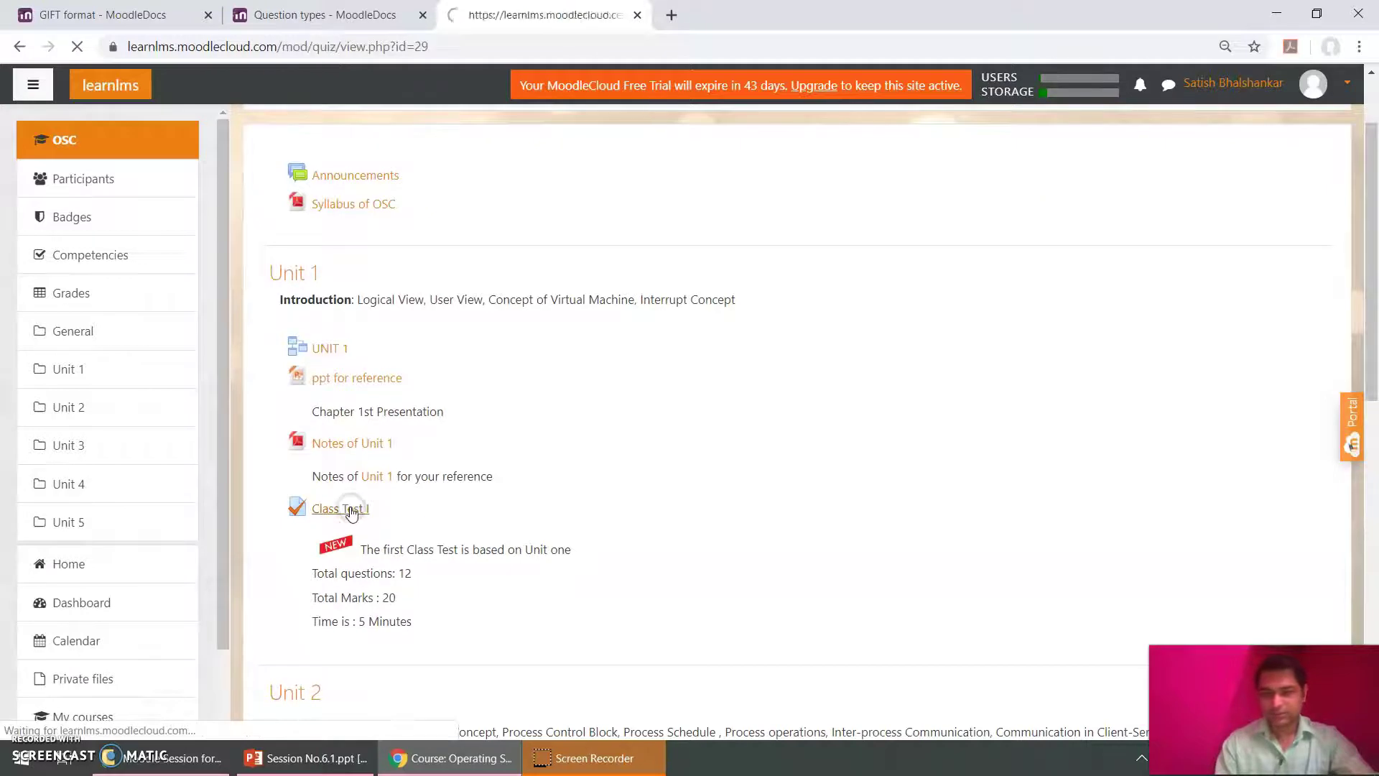
Open the Grades report of Class Test I and look over its report options and attempts.
{"action": "left_click", "coordinate": [1332, 264]}
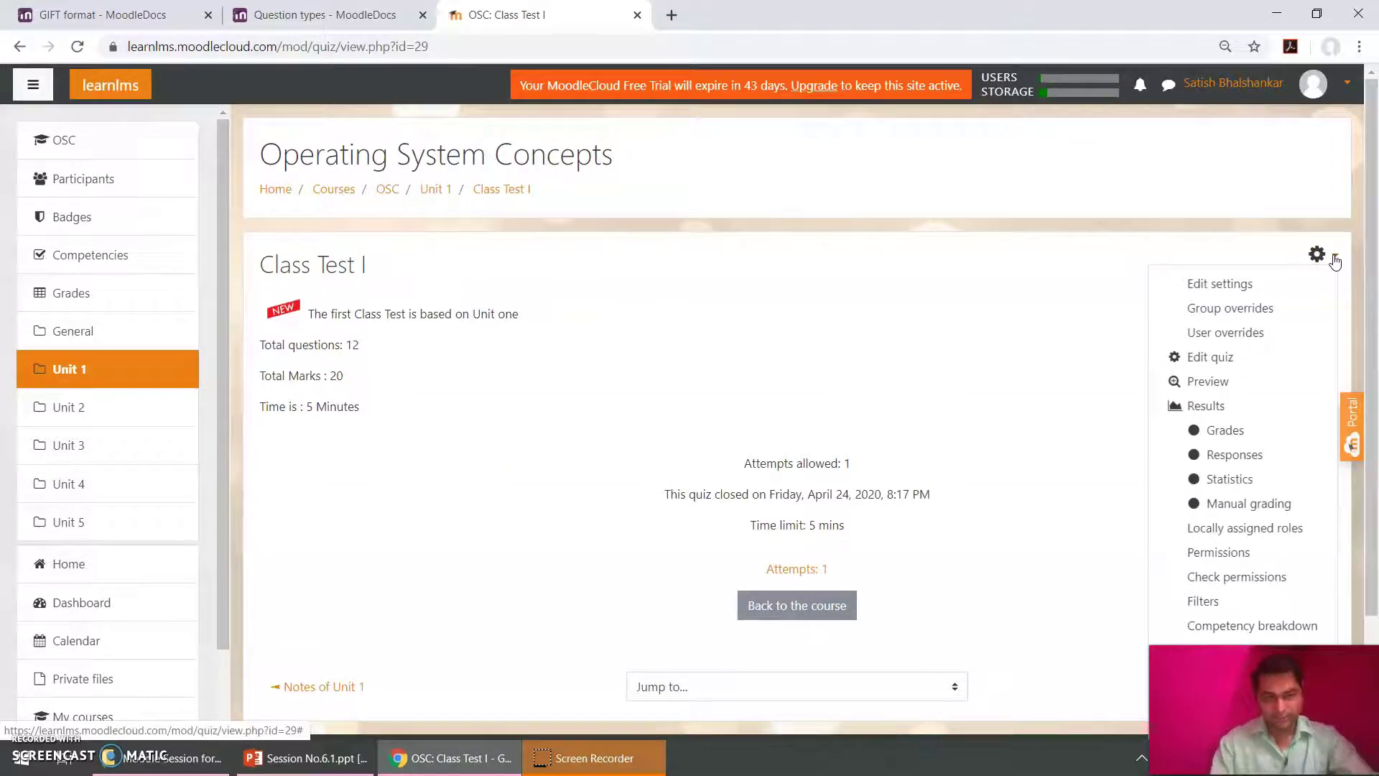
{"action": "left_click", "coordinate": [1200, 425]}
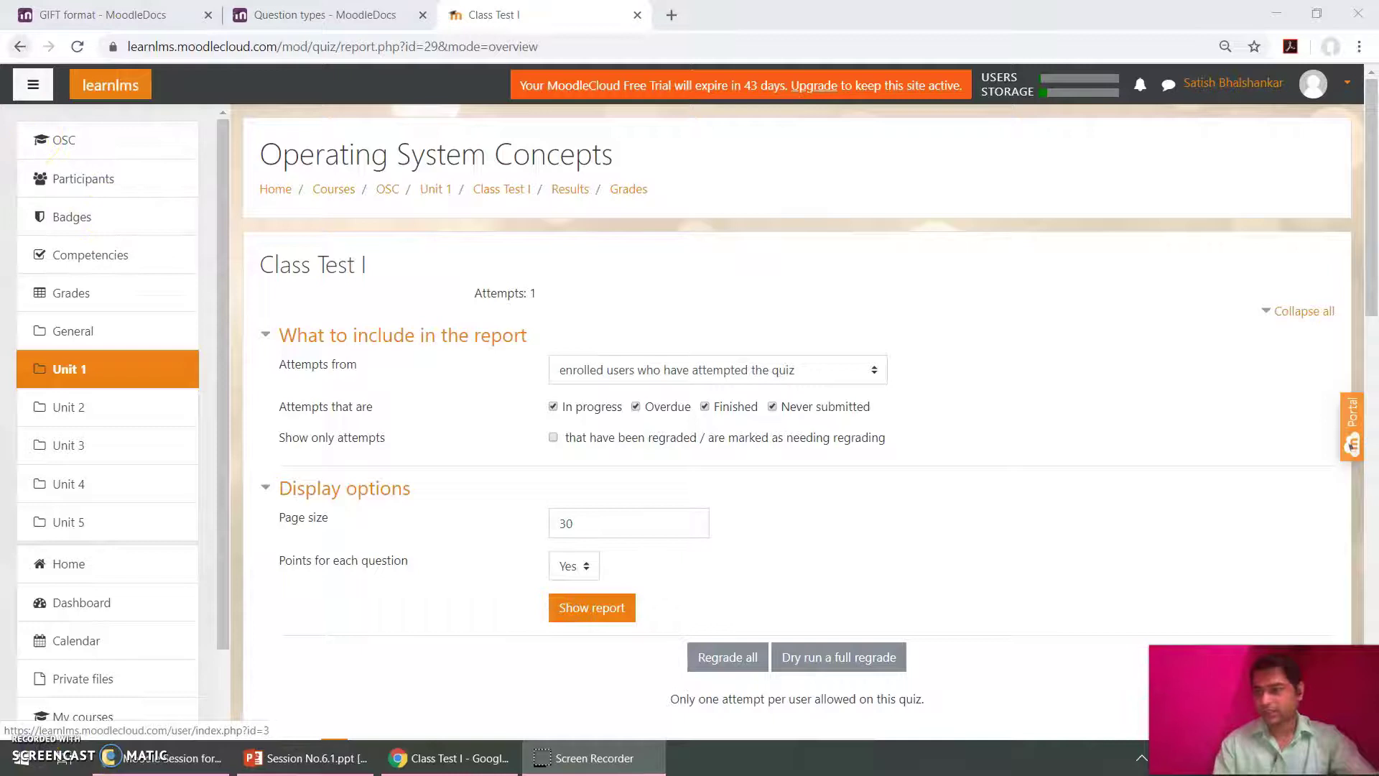
{"action": "left_click", "coordinate": [20, 46]}
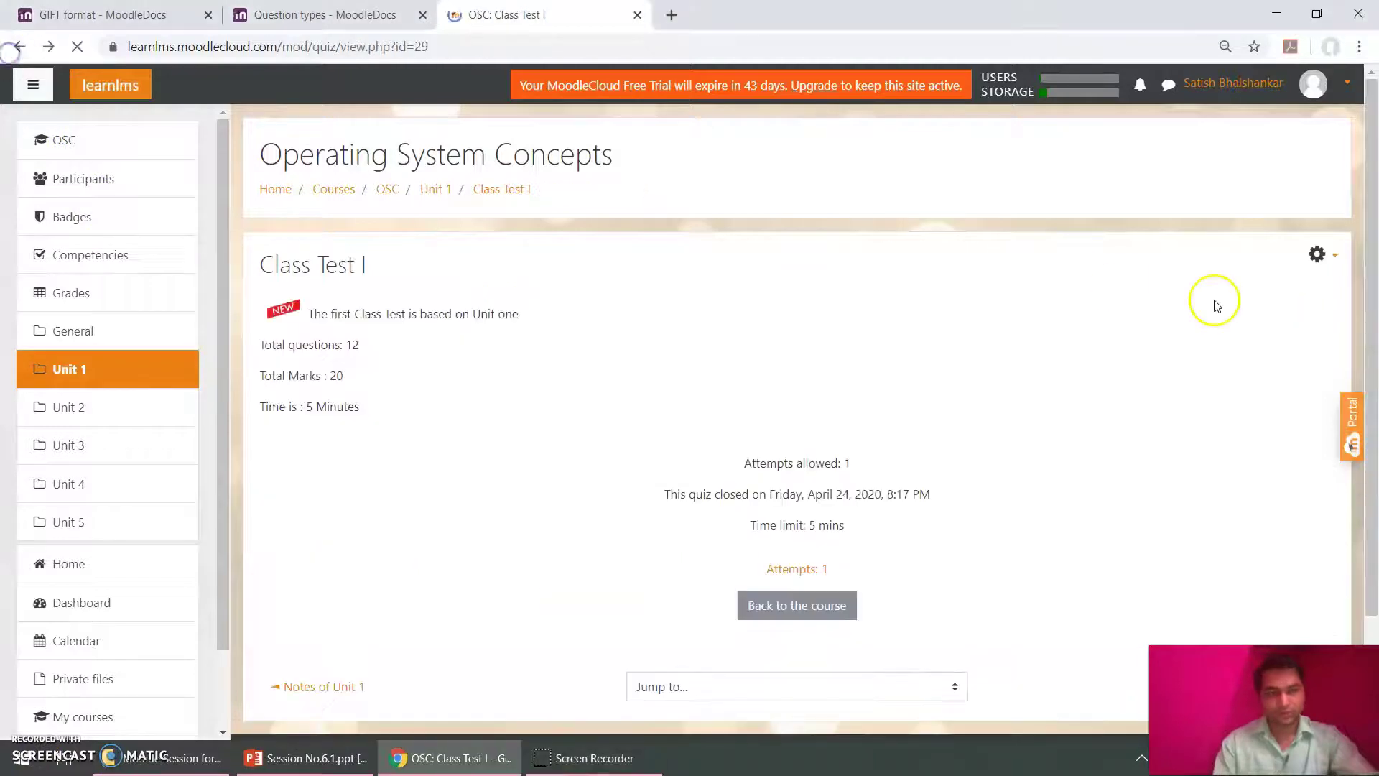
{"action": "left_click", "coordinate": [1337, 259]}
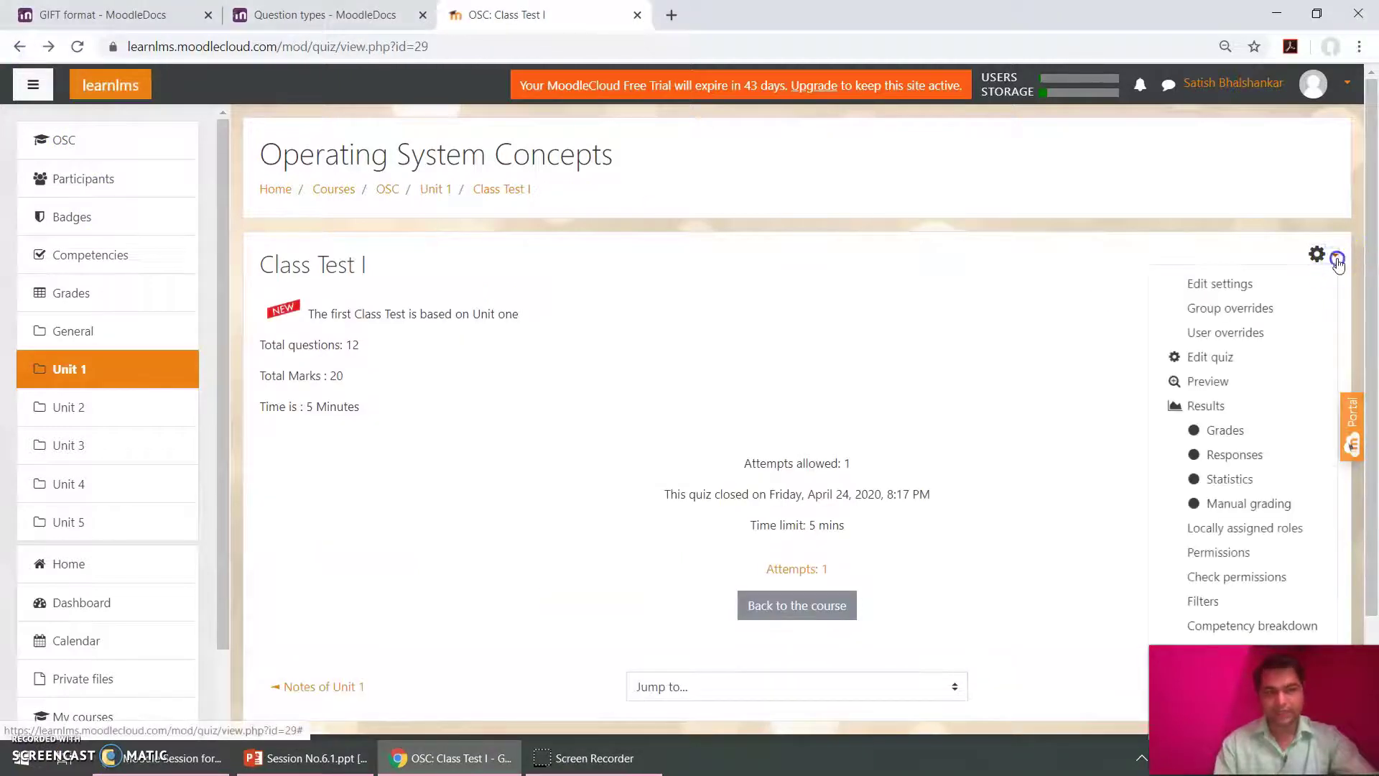
{"action": "left_click", "coordinate": [1247, 433]}
{"action": "scroll", "coordinate": [1249, 440], "scroll_direction": "down", "scroll_amount": 6}
{"action": "scroll", "coordinate": [1095, 587], "scroll_direction": "up", "scroll_amount": 5}
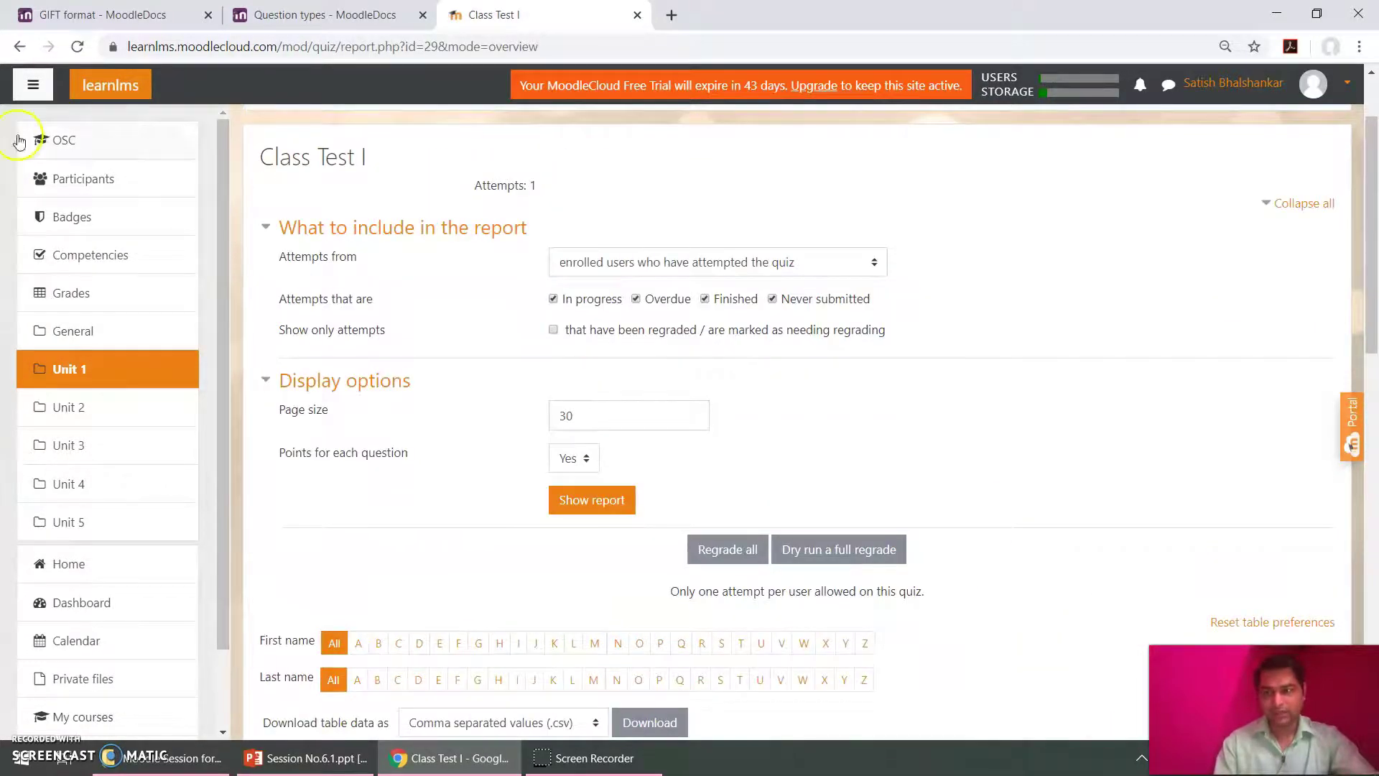
Open the Statistics report of Class Test I and look over the quiz information and the quiz structure analysis.
{"action": "left_click", "coordinate": [19, 46]}
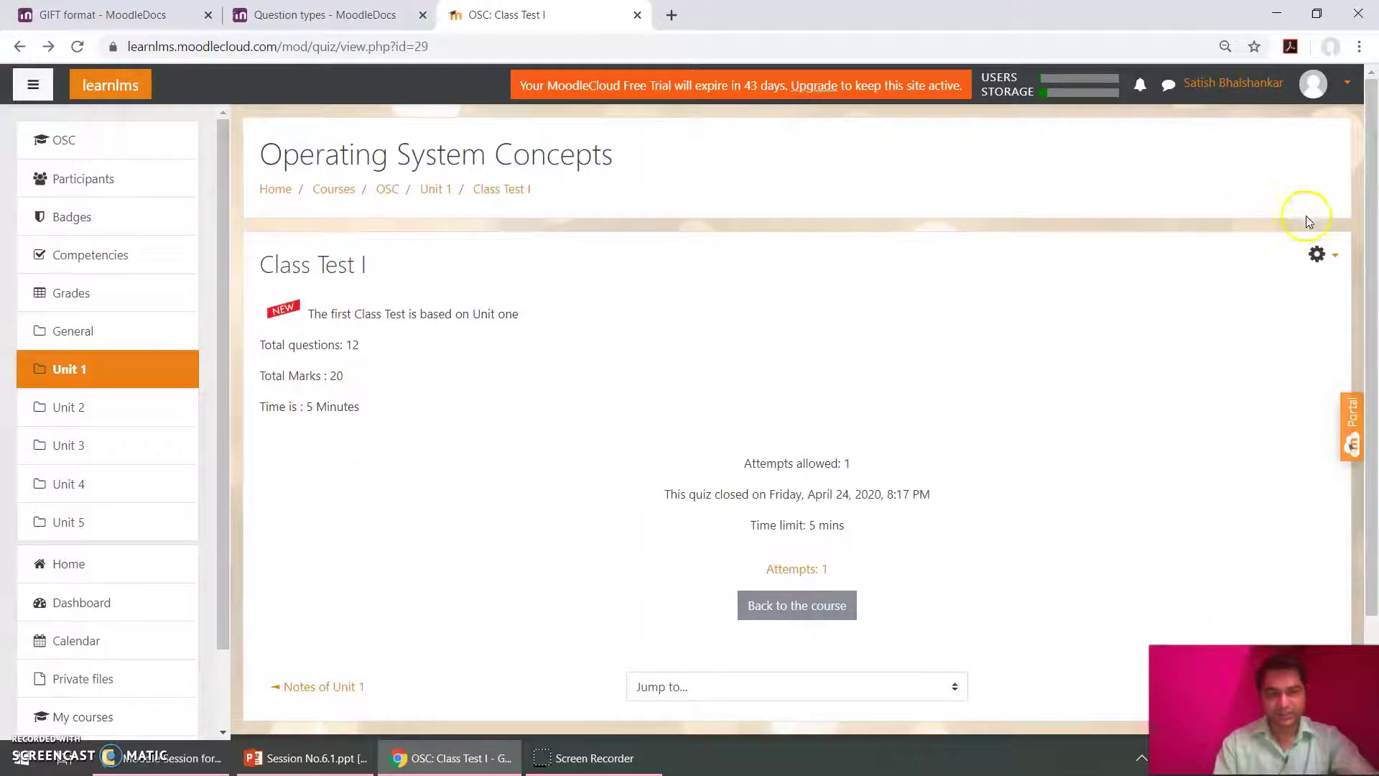
{"action": "left_click", "coordinate": [1331, 255]}
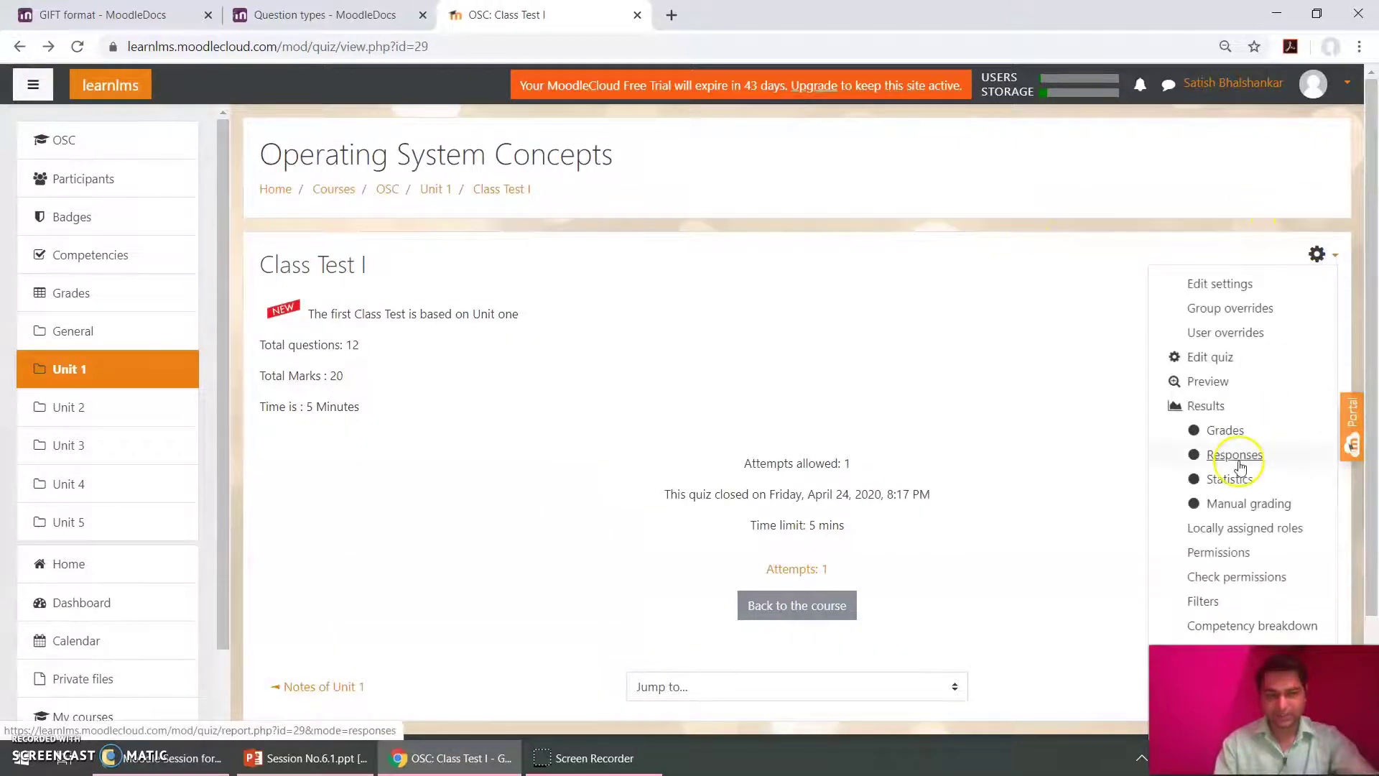
{"action": "left_click", "coordinate": [1230, 480]}
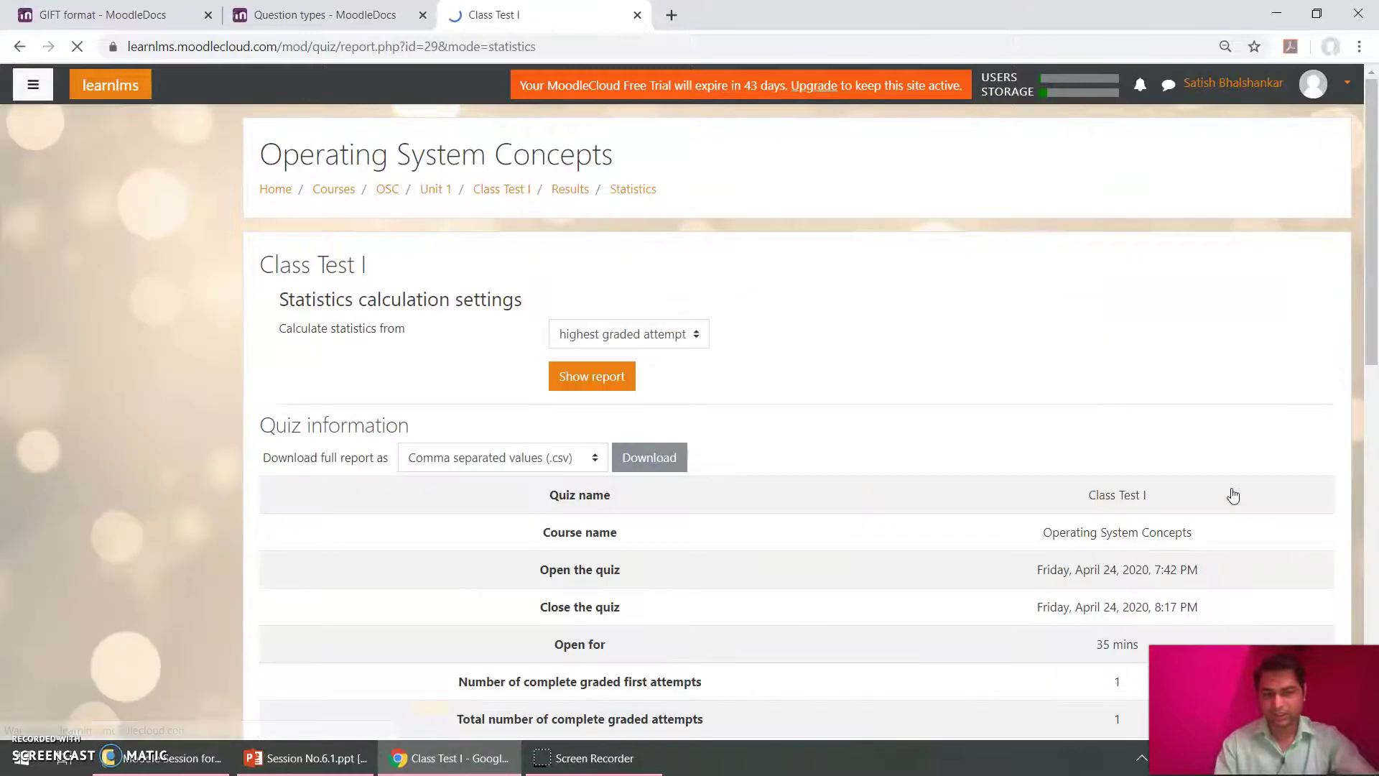
{"action": "scroll", "coordinate": [970, 395], "scroll_direction": "down", "scroll_amount": 1}
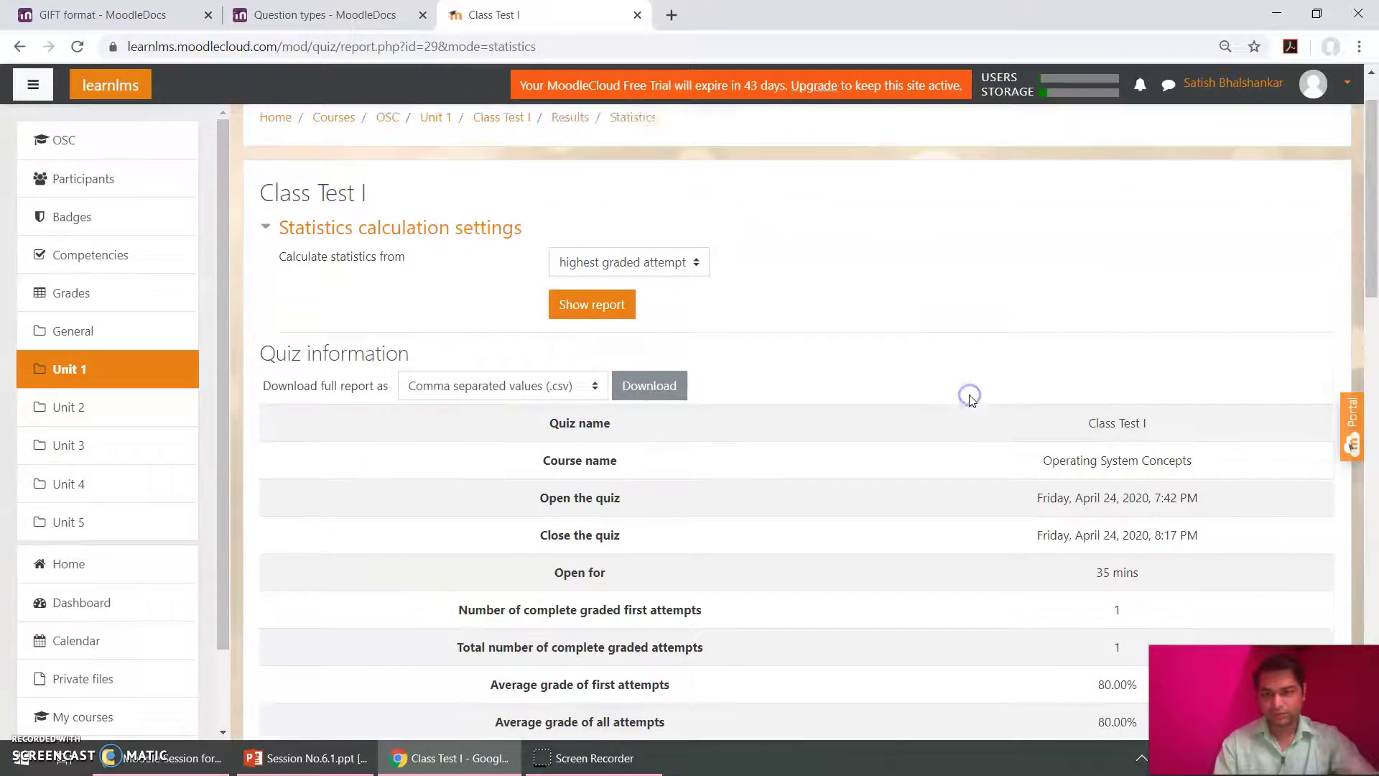
{"action": "scroll", "coordinate": [972, 400], "scroll_direction": "down", "scroll_amount": 2}
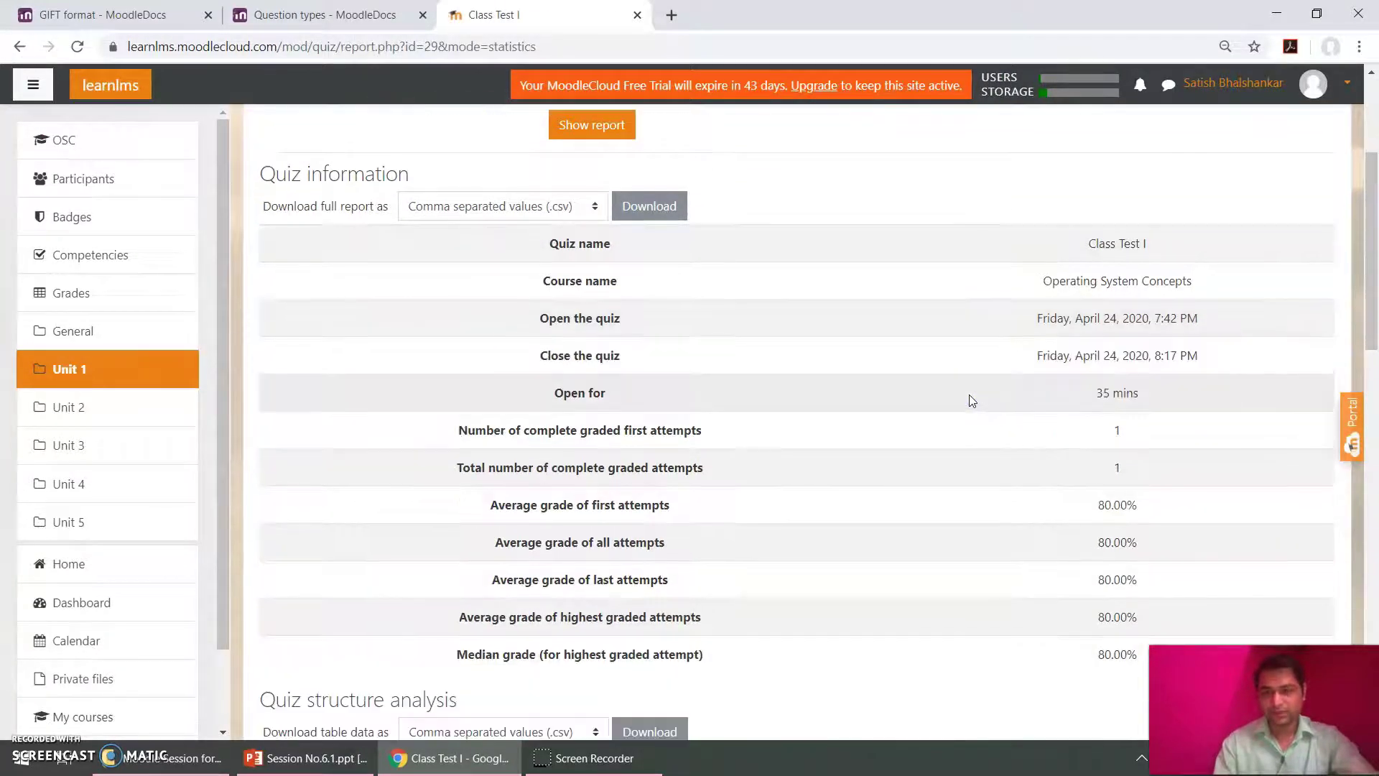
{"action": "left_click", "coordinate": [1131, 395]}
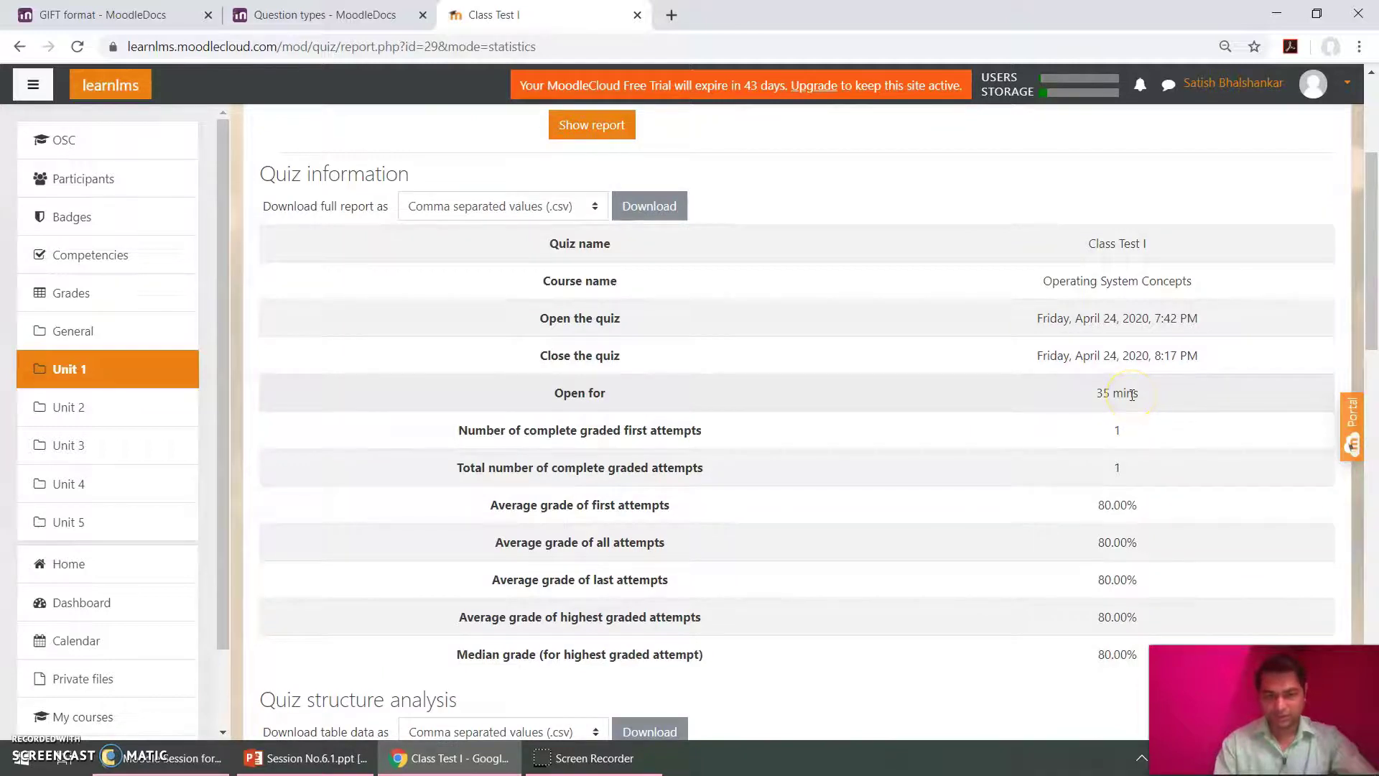
{"action": "scroll", "coordinate": [1133, 397], "scroll_direction": "down", "scroll_amount": 1}
{"action": "left_click", "coordinate": [1128, 428]}
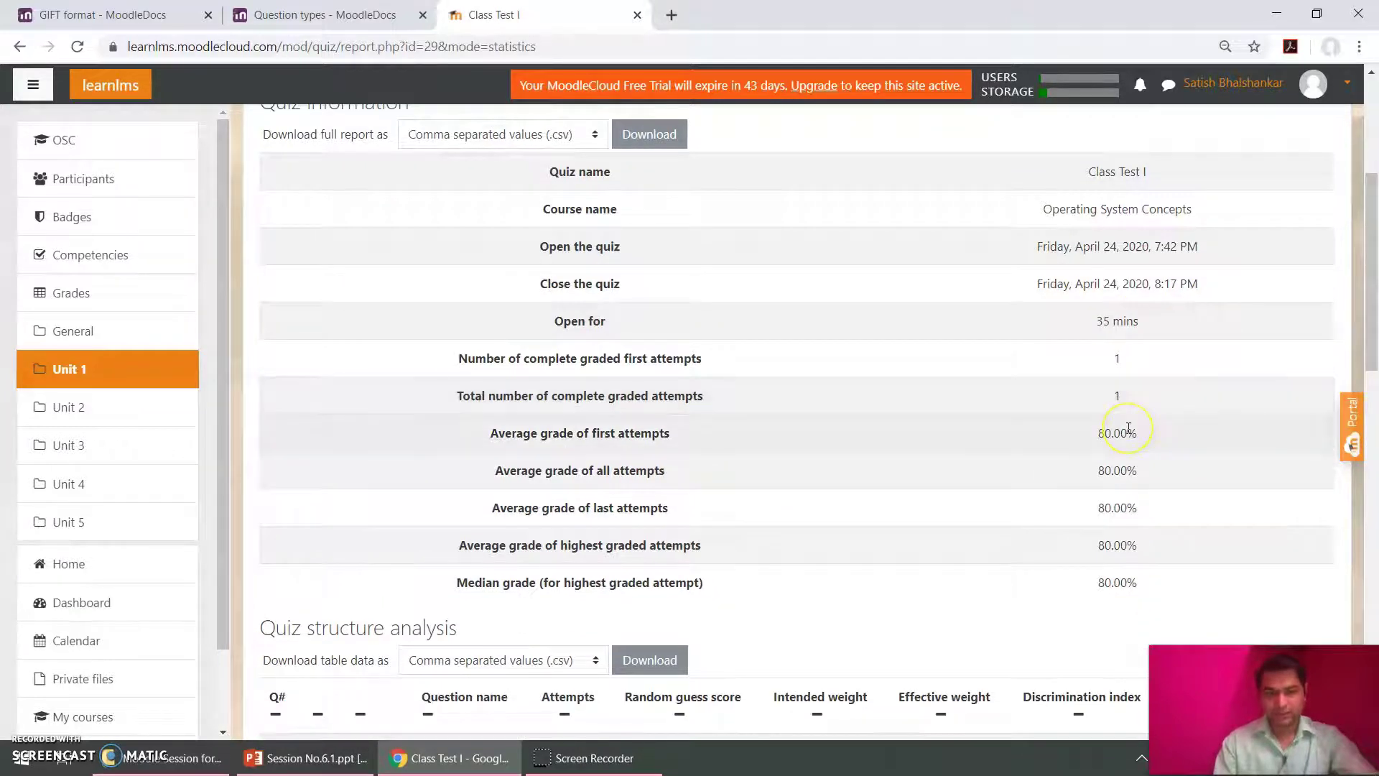
{"action": "scroll", "coordinate": [1129, 428], "scroll_direction": "up", "scroll_amount": 1}
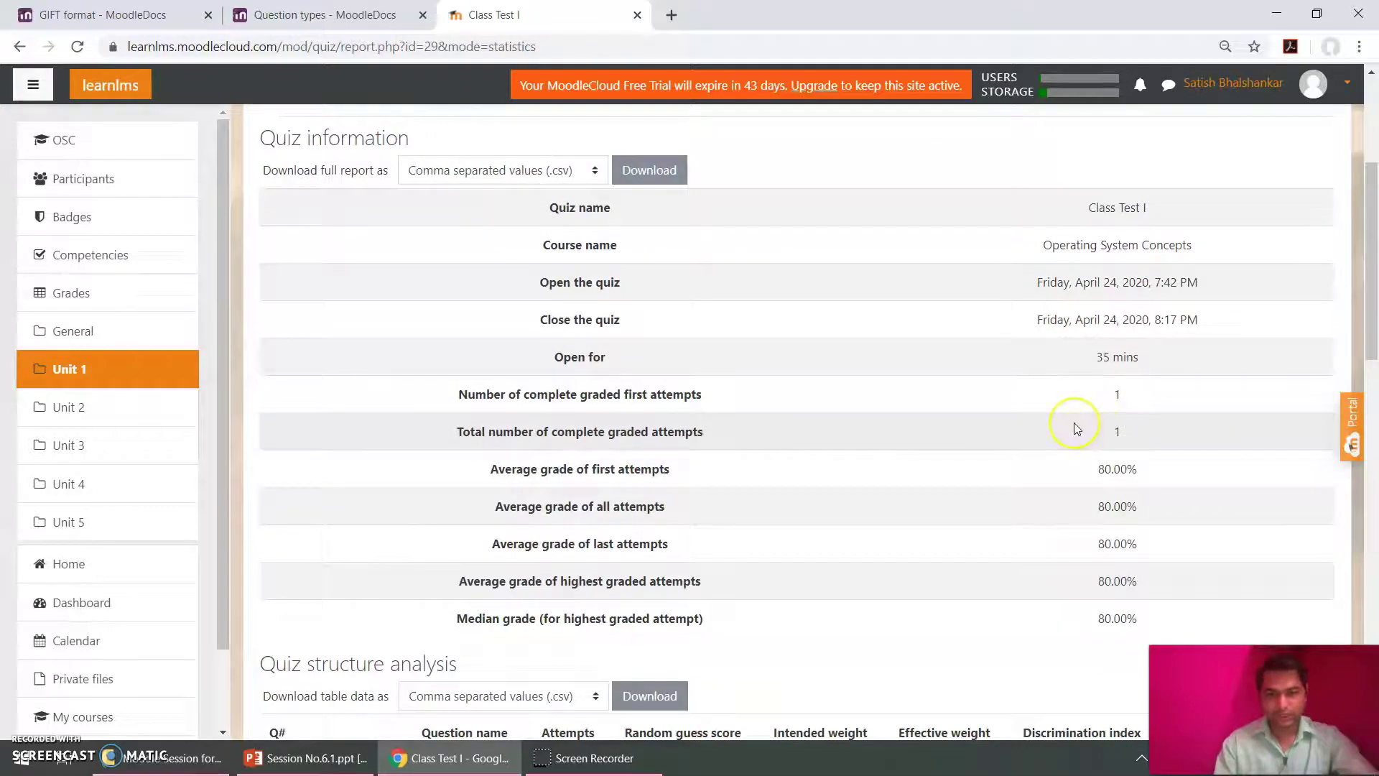
{"action": "scroll", "coordinate": [1077, 429], "scroll_direction": "down", "scroll_amount": 5}
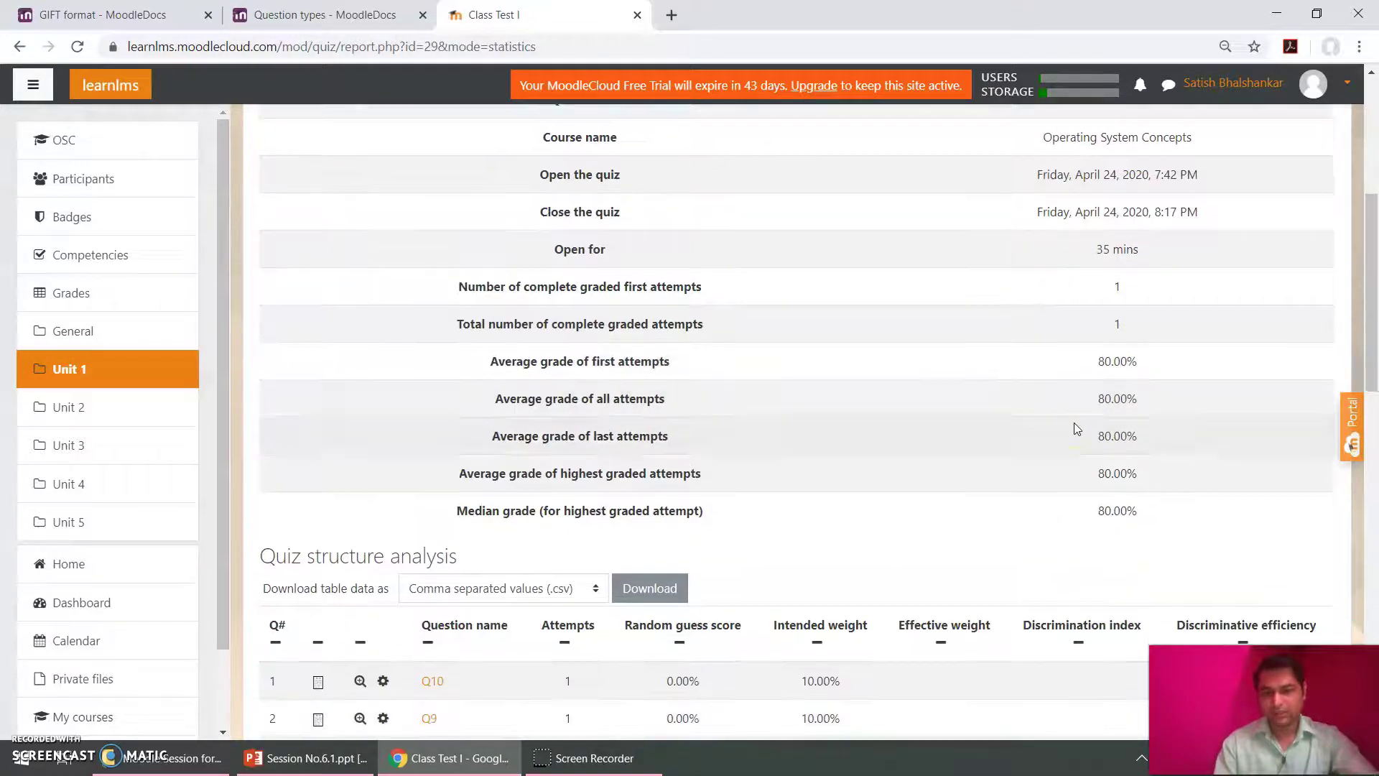
{"action": "scroll", "coordinate": [1077, 428], "scroll_direction": "down", "scroll_amount": 2}
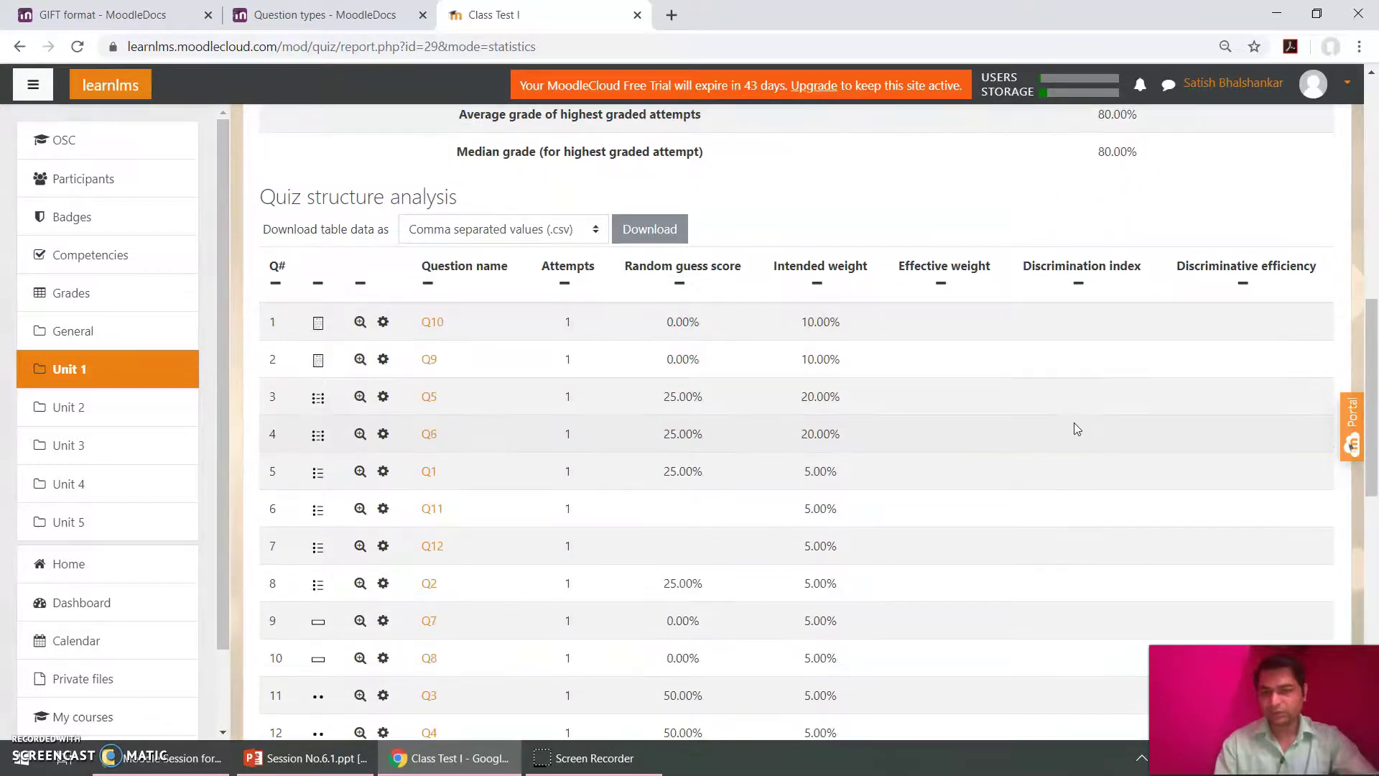
Choose Microsoft Excel (.xlsx) as the download format for the quiz structure analysis table.
{"action": "left_click", "coordinate": [619, 238]}
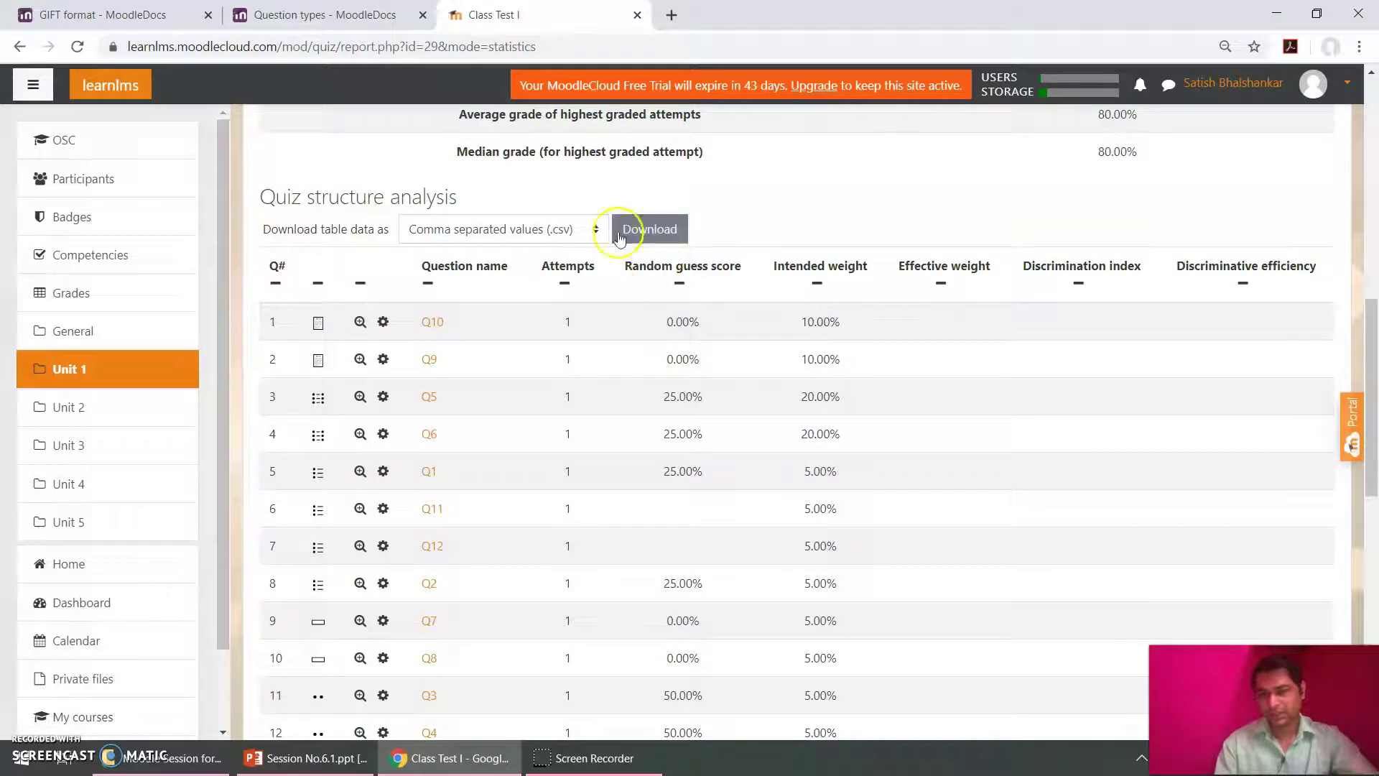
{"action": "left_click", "coordinate": [560, 229]}
{"action": "key", "text": "Down"}
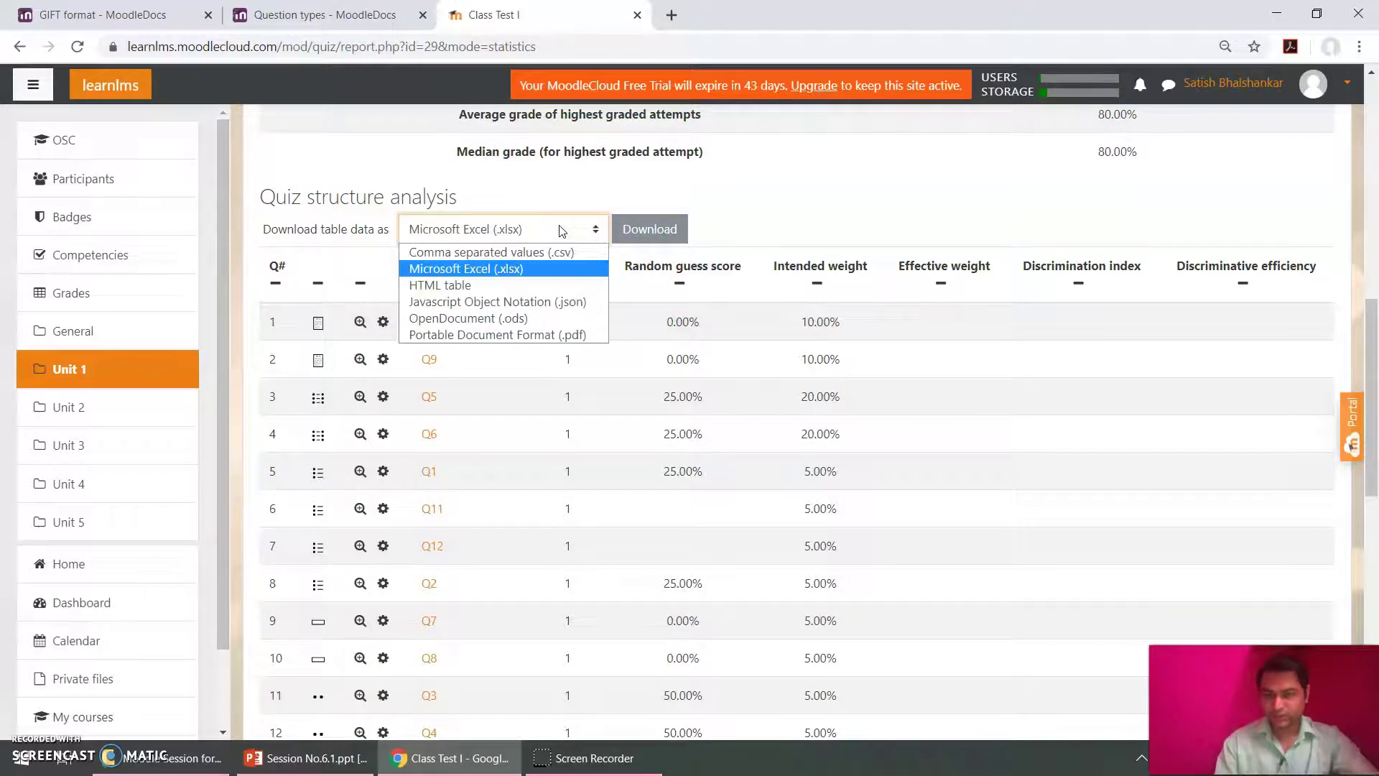
{"action": "key", "text": "Return"}
{"action": "left_click", "coordinate": [623, 231]}
{"action": "key", "text": "Down"}
{"action": "key", "text": "Down"}
{"action": "key", "text": "Up"}
{"action": "key", "text": "Up"}
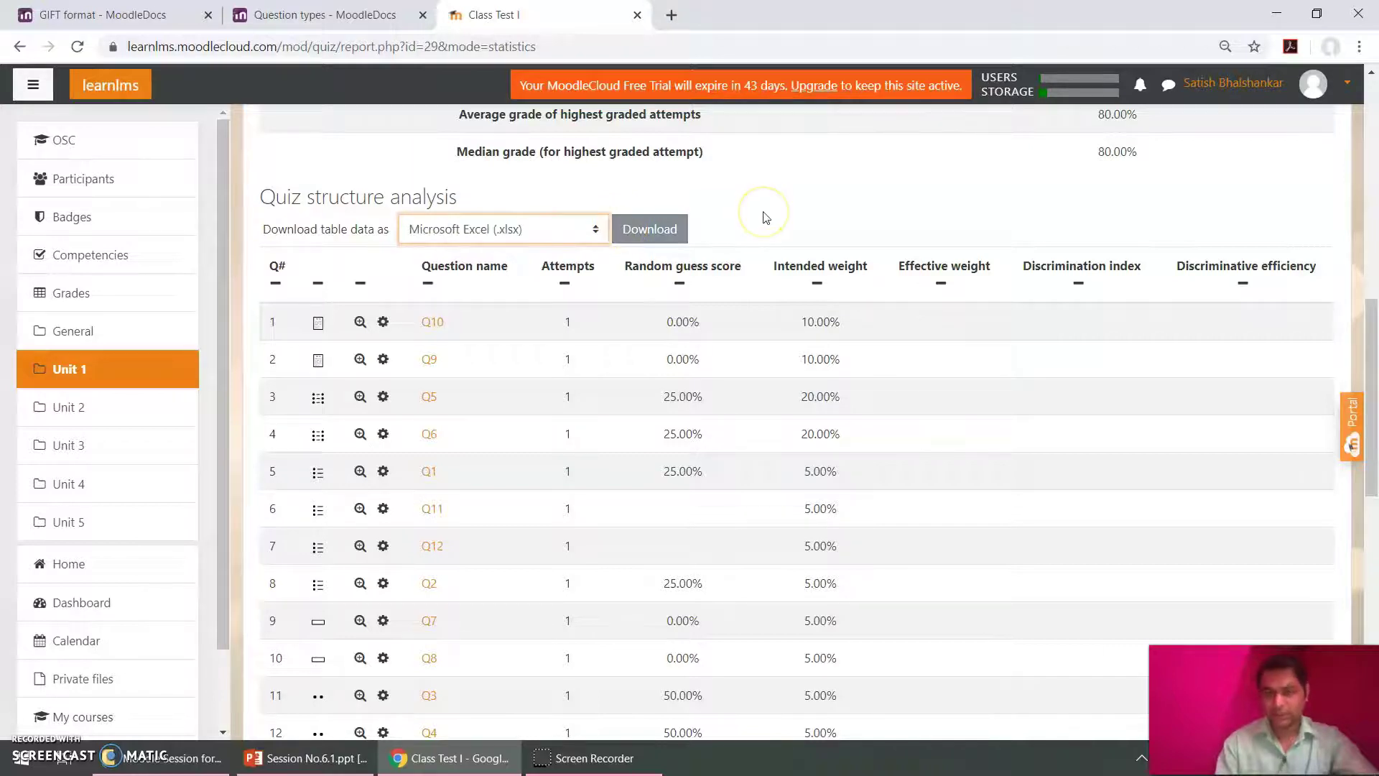
Examine the per-question statistics and the chart of statistics for question positions.
{"action": "scroll", "coordinate": [767, 217], "scroll_direction": "down", "scroll_amount": 3}
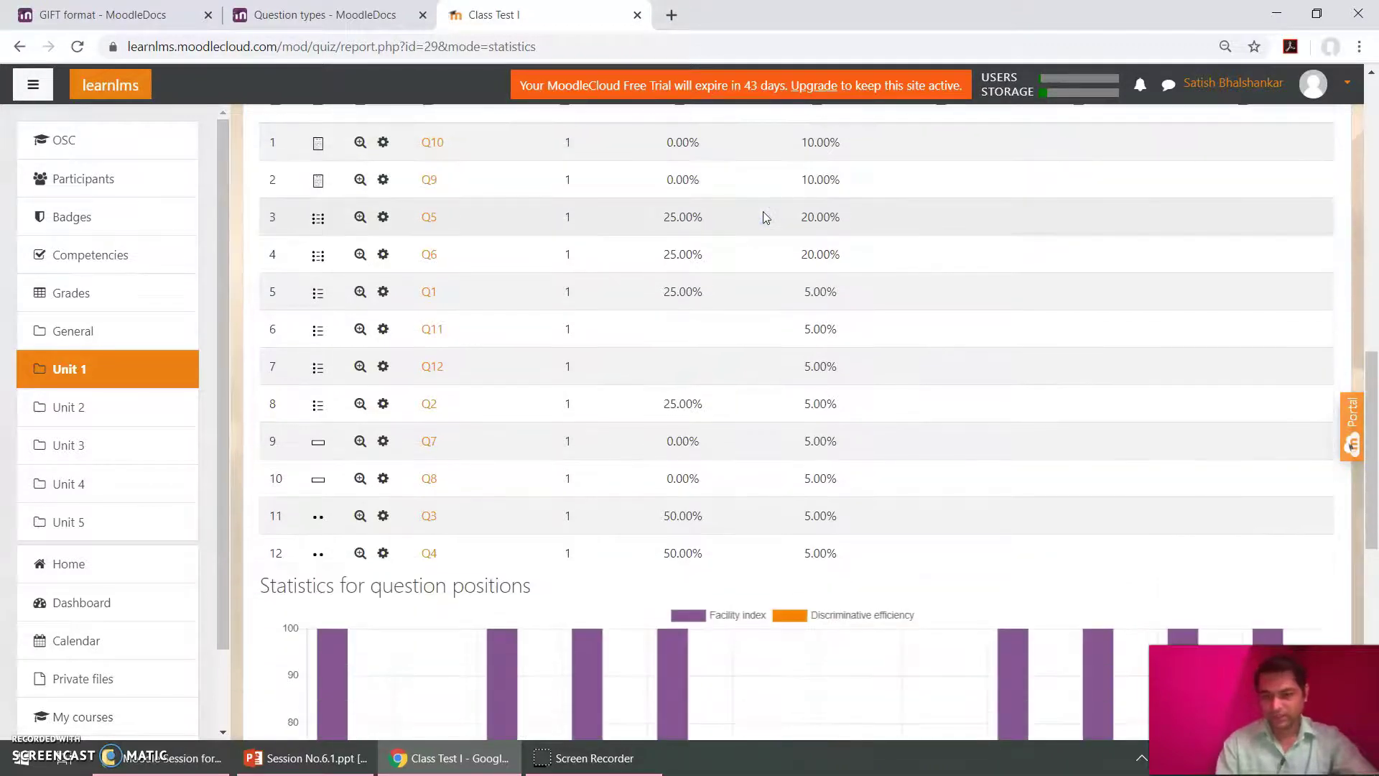
{"action": "scroll", "coordinate": [765, 217], "scroll_direction": "down", "scroll_amount": 5}
{"action": "scroll", "coordinate": [683, 640], "scroll_direction": "down", "scroll_amount": 3}
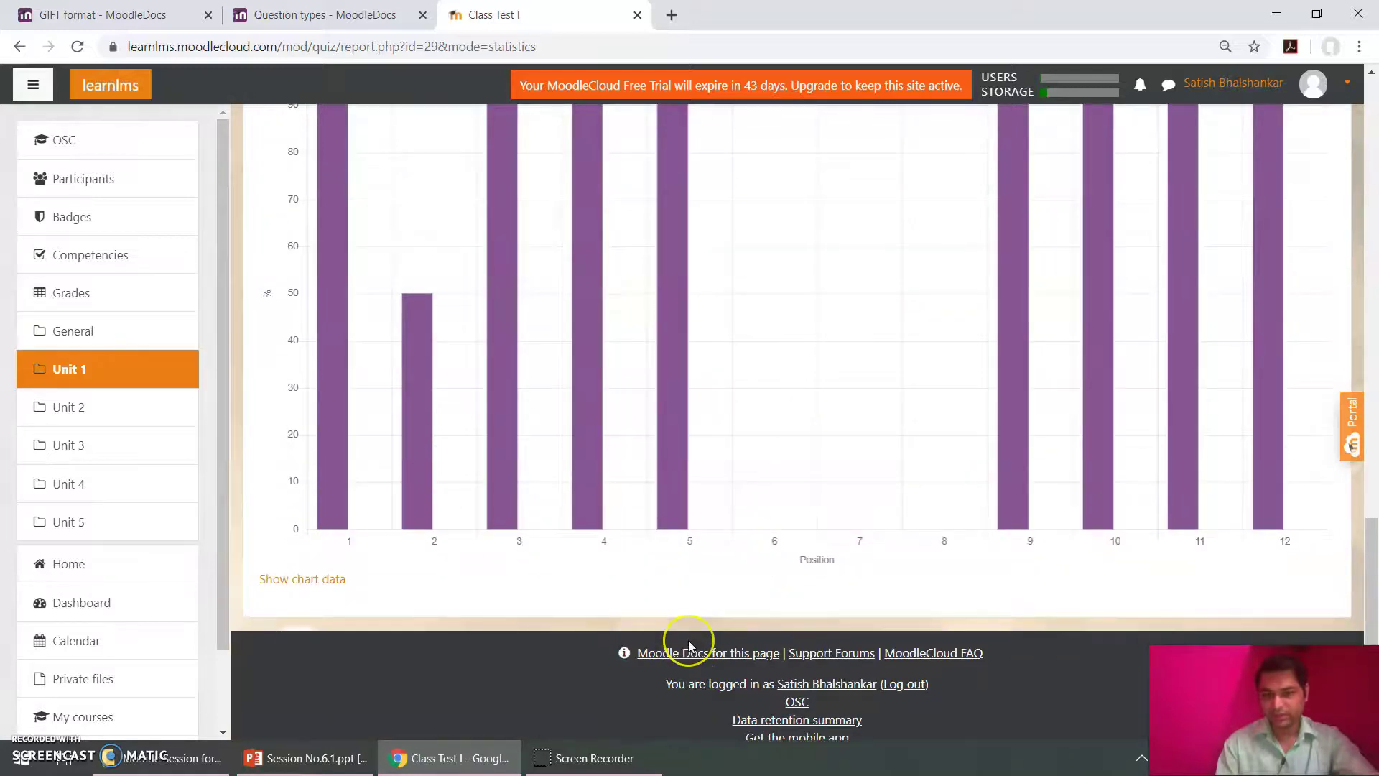
{"action": "scroll", "coordinate": [688, 643], "scroll_direction": "up", "scroll_amount": 15}
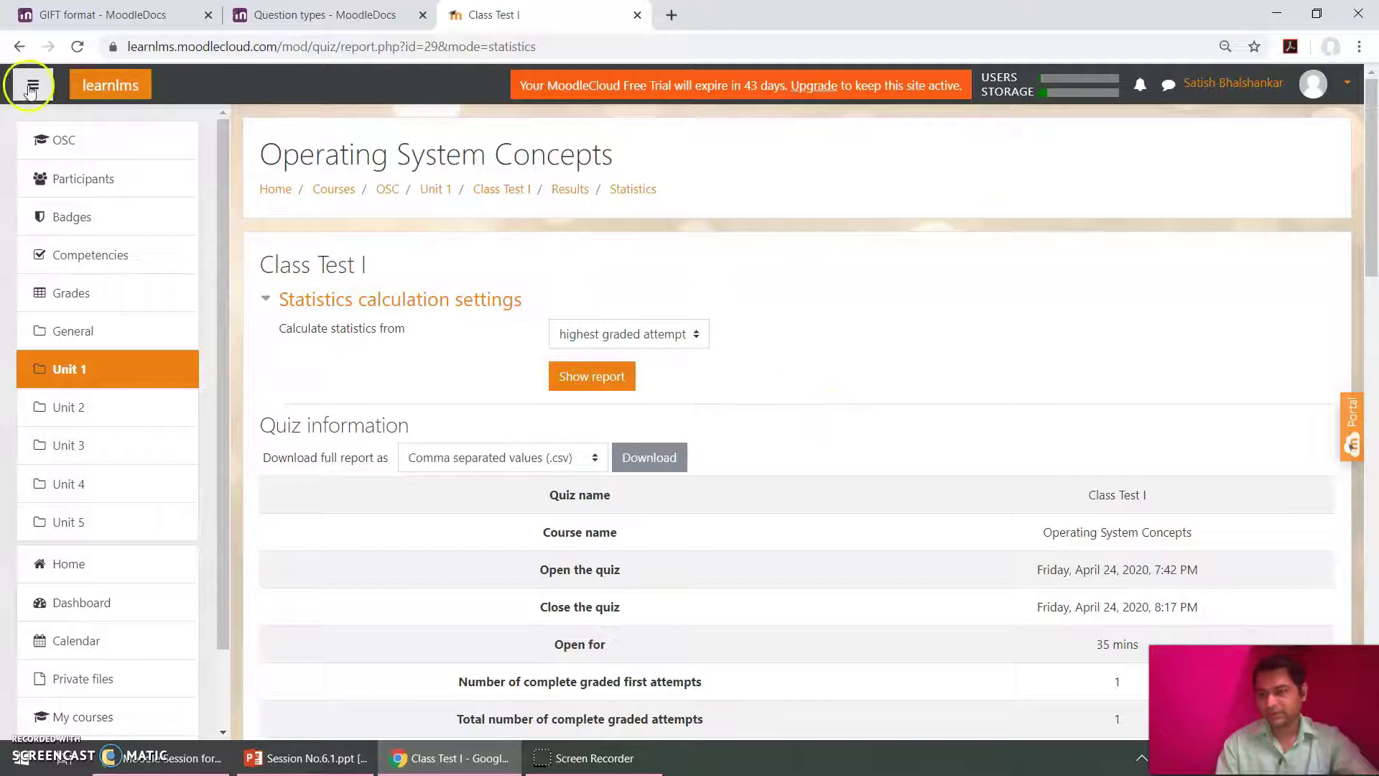
Return to Class Test I, open its Grades report and select all attempts in the results table.
{"action": "left_click", "coordinate": [19, 46]}
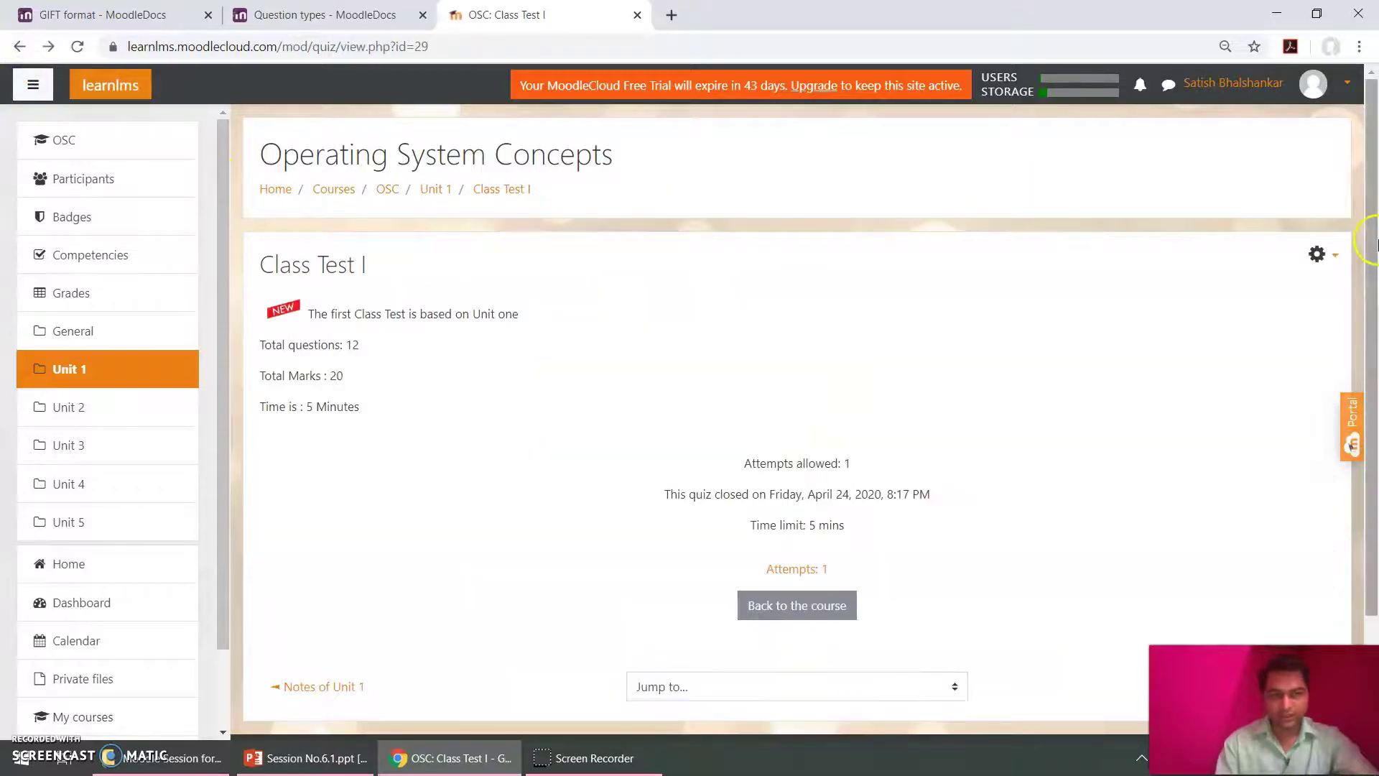
{"action": "left_click", "coordinate": [1337, 256]}
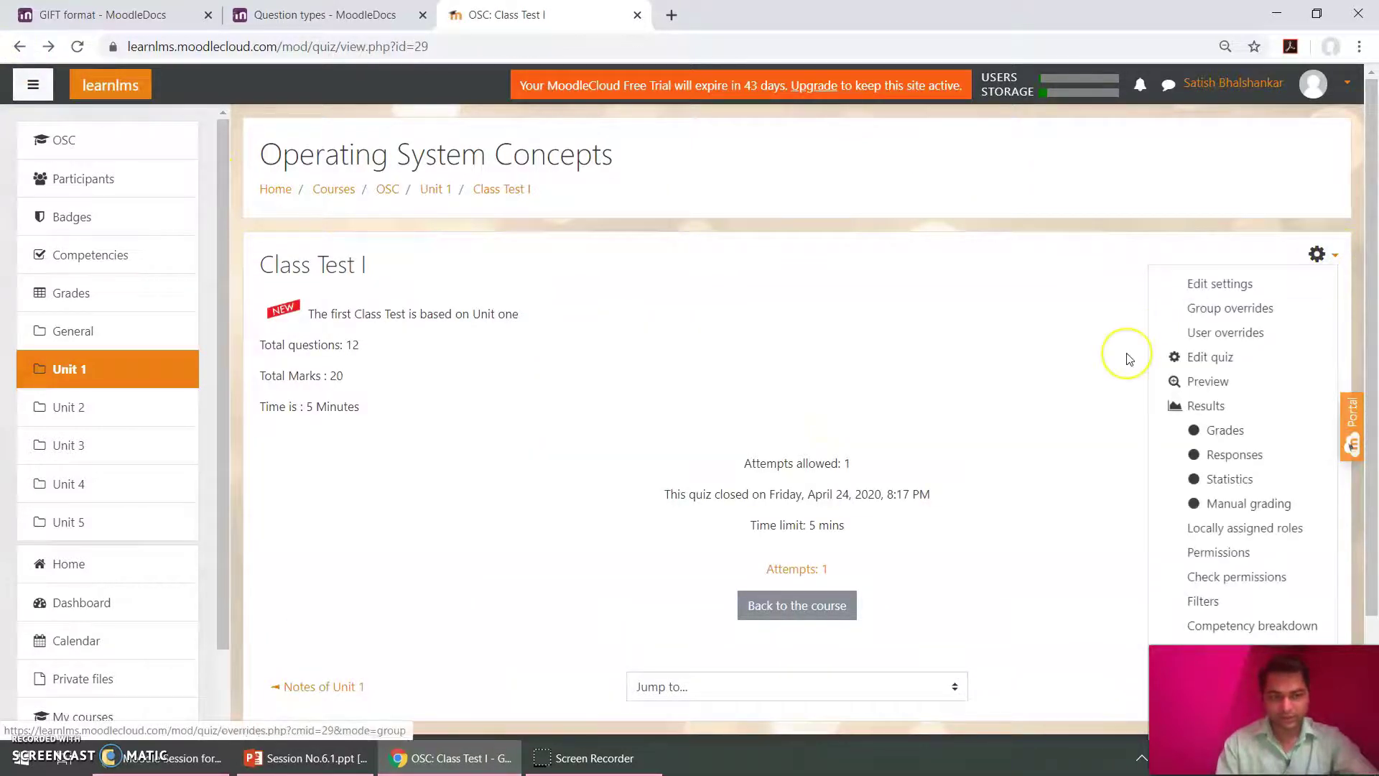
{"action": "left_click", "coordinate": [1225, 429]}
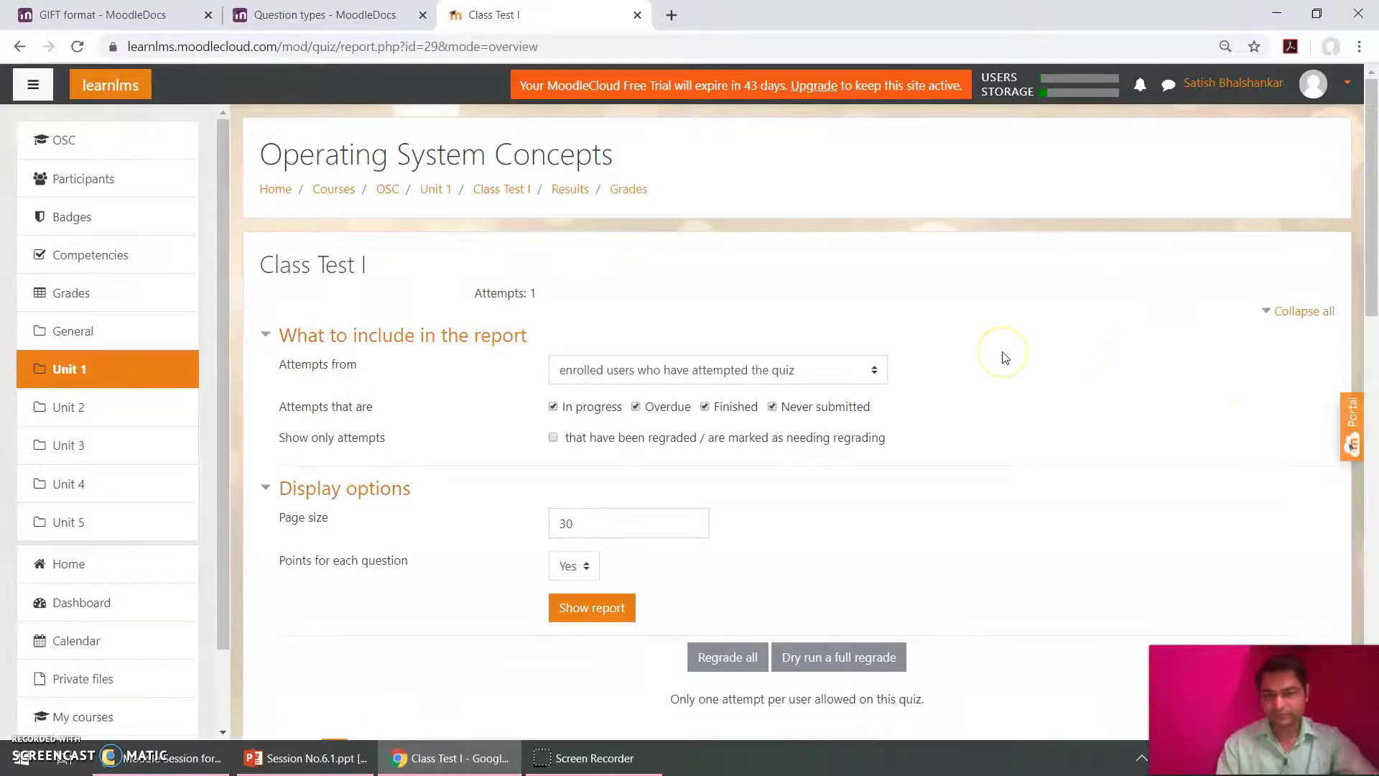
{"action": "scroll", "coordinate": [1002, 356], "scroll_direction": "down", "scroll_amount": 3}
{"action": "scroll", "coordinate": [1005, 357], "scroll_direction": "down", "scroll_amount": 5}
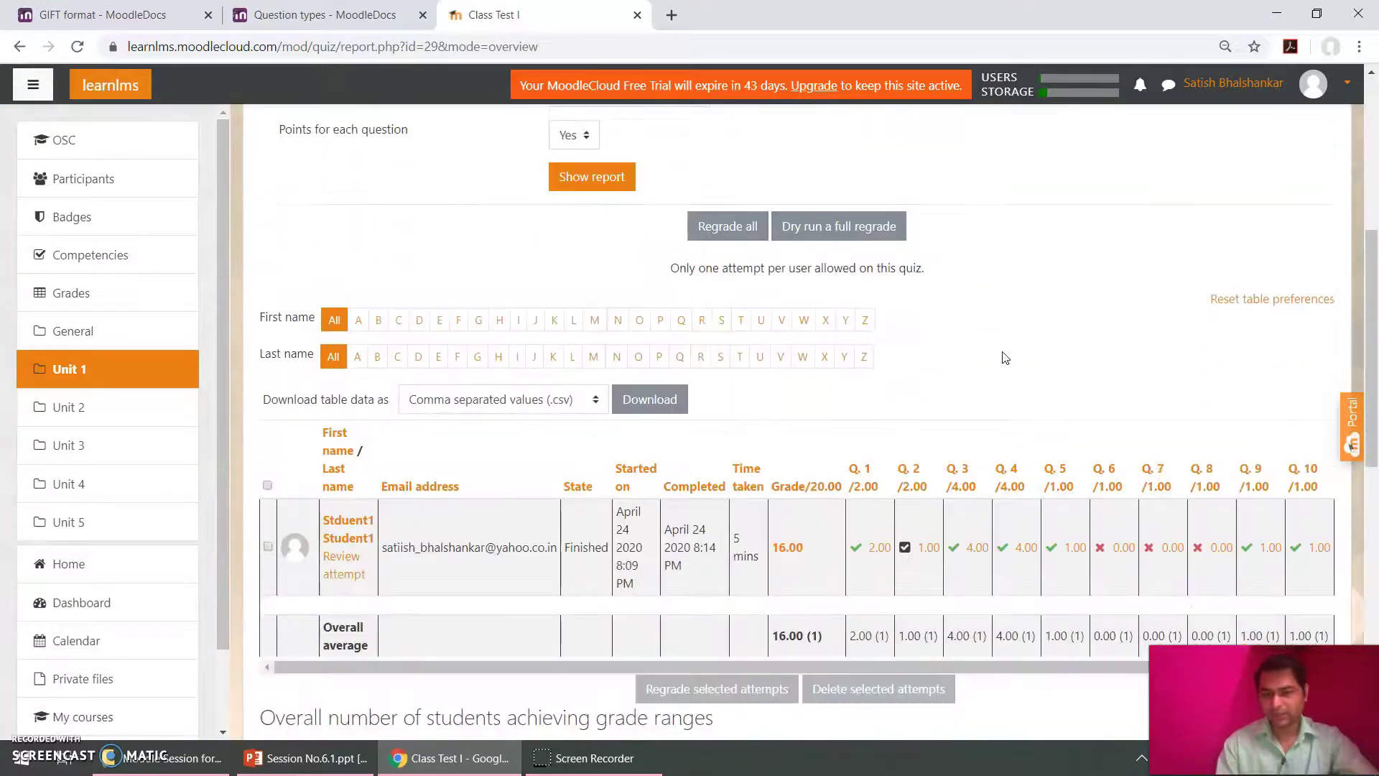
{"action": "scroll", "coordinate": [1004, 357], "scroll_direction": "down", "scroll_amount": 1}
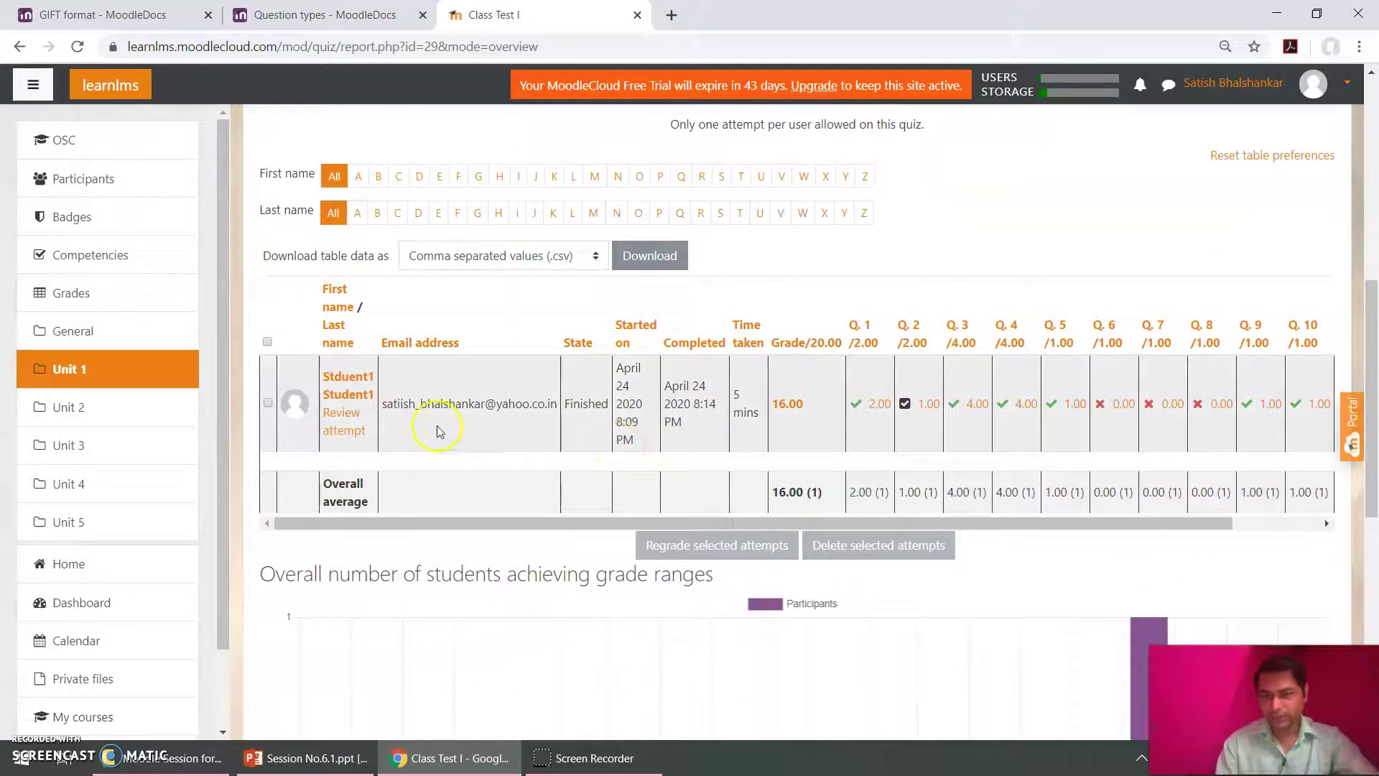
{"action": "left_click", "coordinate": [268, 341]}
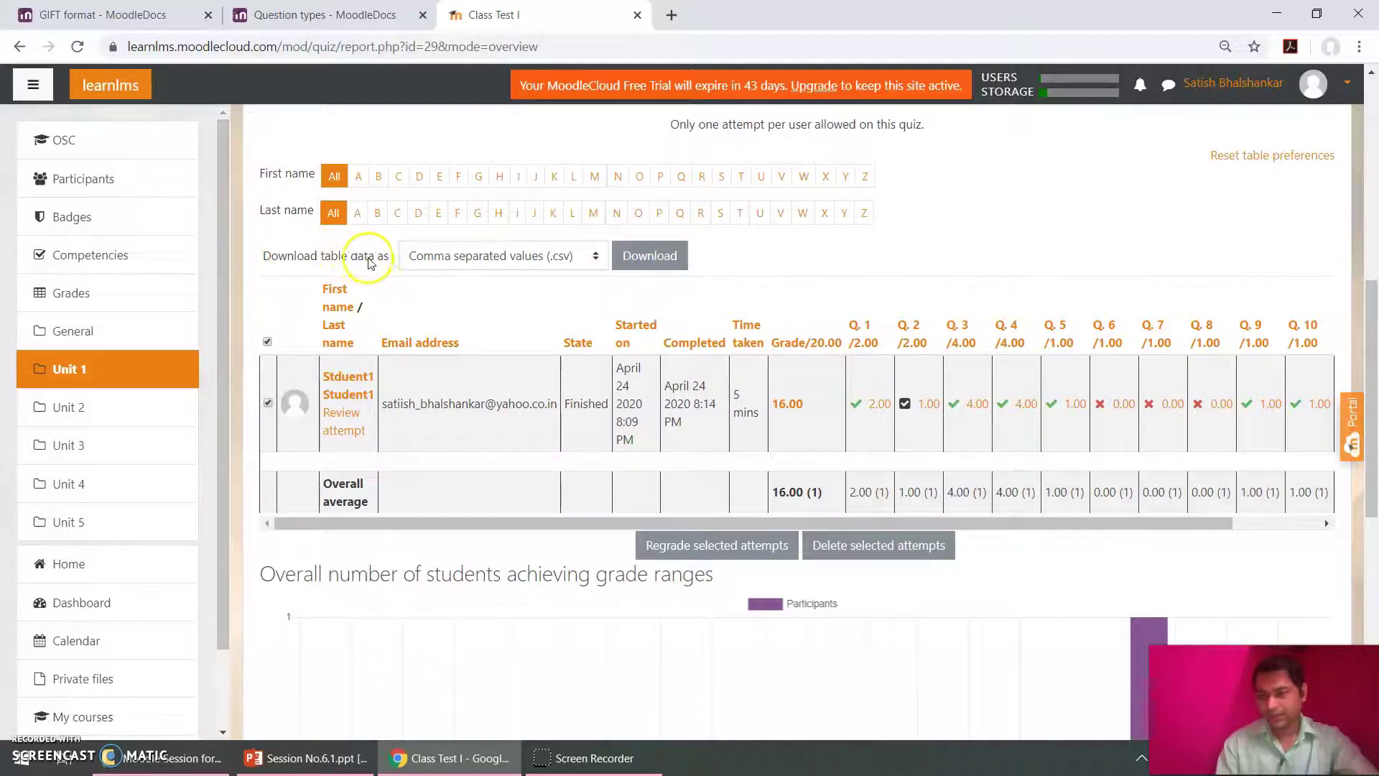
Download the grades table of Class Test I in Microsoft Excel (.xlsx) format.
{"action": "left_click", "coordinate": [457, 258]}
{"action": "key", "text": "Down"}
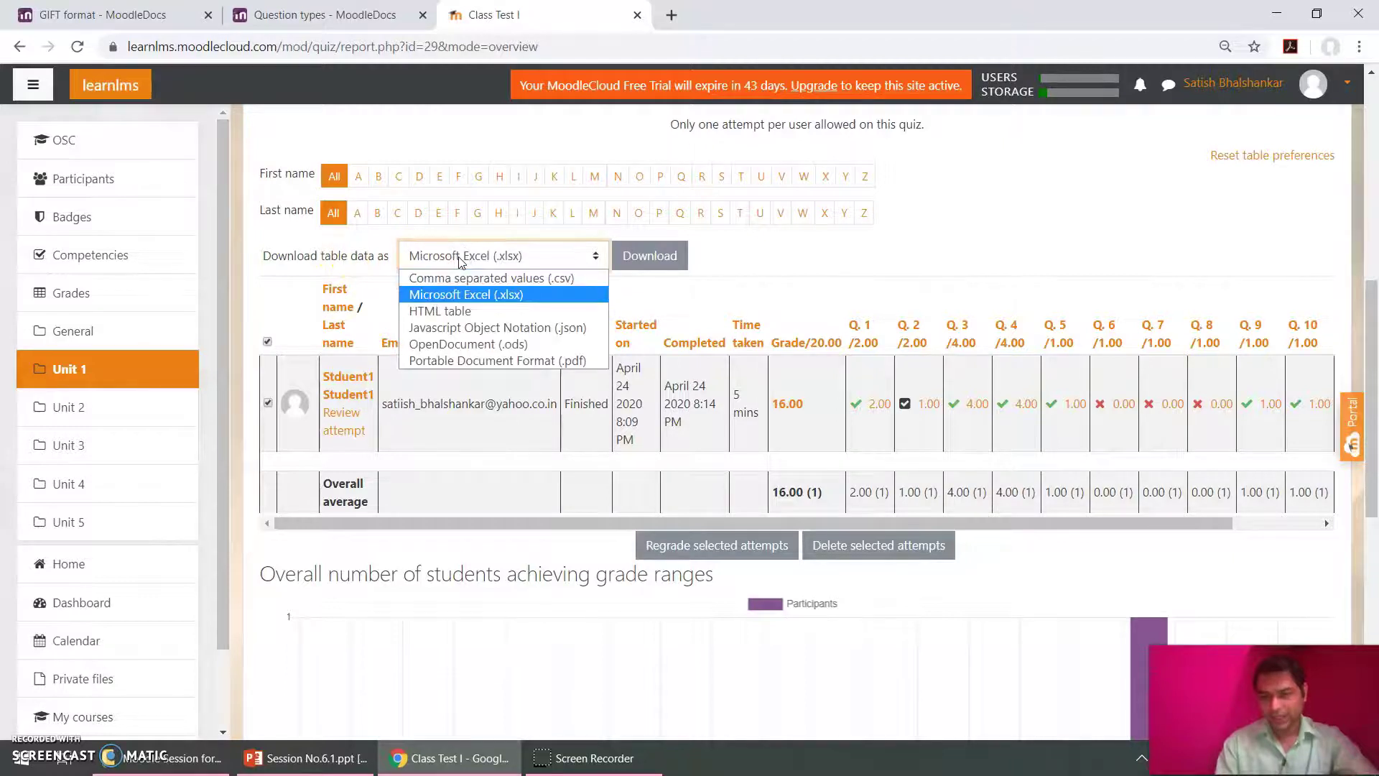
{"action": "key", "text": "Return"}
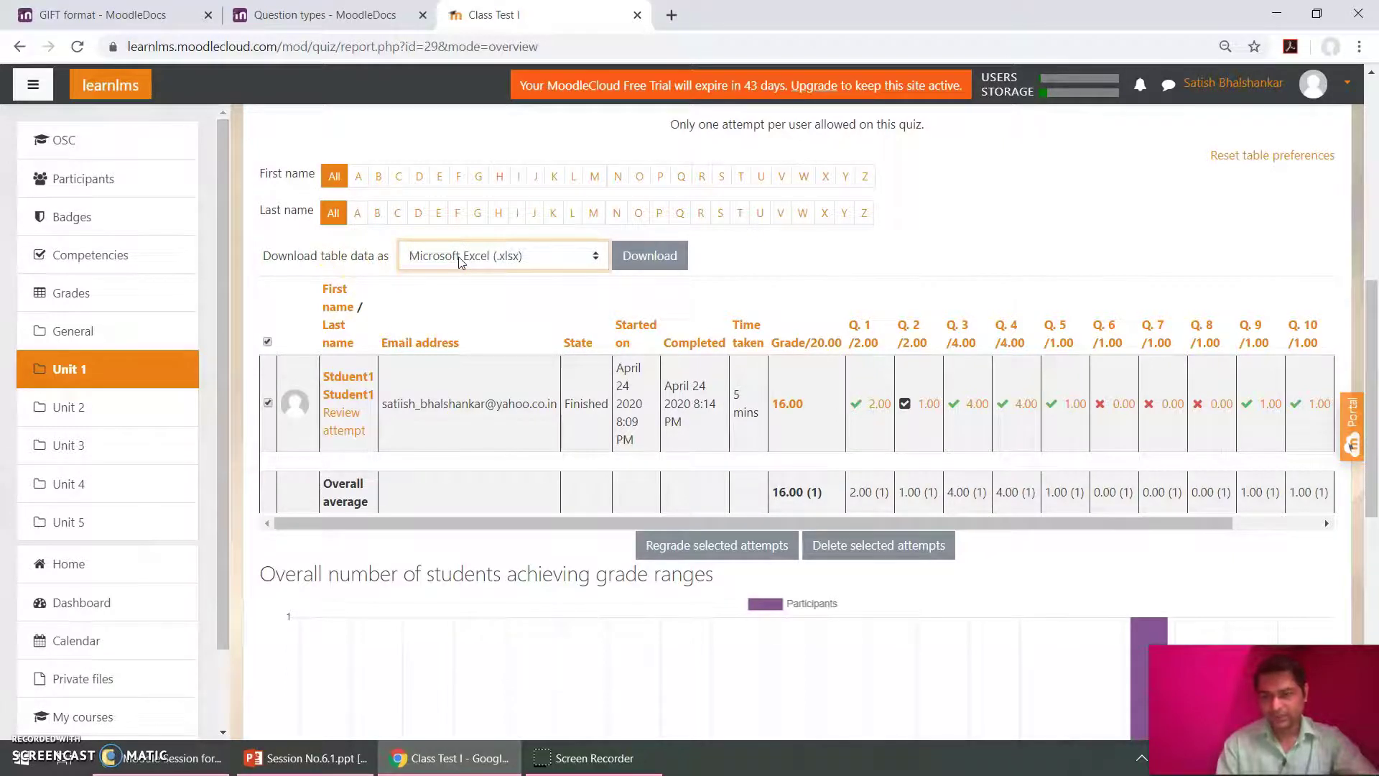
{"action": "left_click", "coordinate": [460, 259]}
{"action": "key", "text": "Down"}
{"action": "key", "text": "Down"}
{"action": "key", "text": "Down"}
{"action": "key", "text": "Down"}
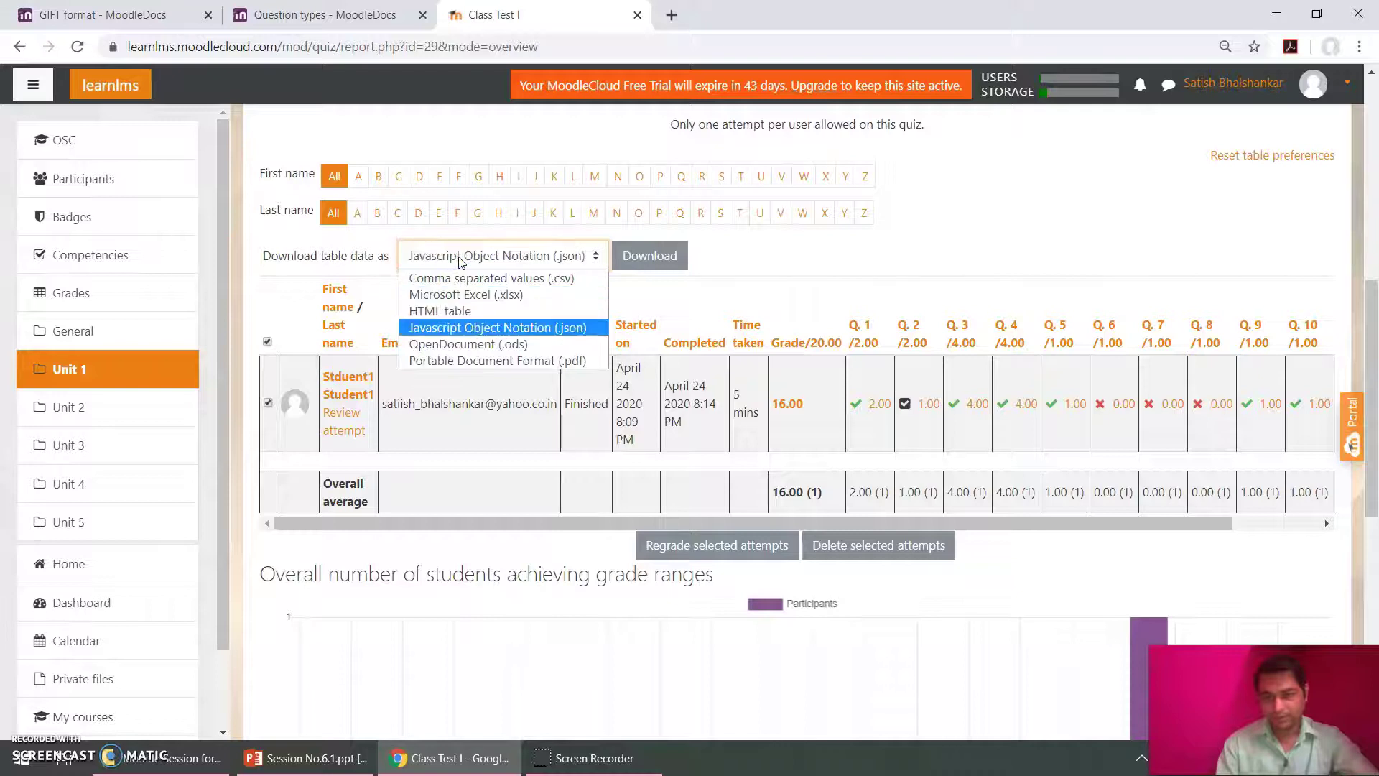
{"action": "key", "text": "Up"}
{"action": "key", "text": "Up"}
{"action": "key", "text": "Up"}
{"action": "key", "text": "Up"}
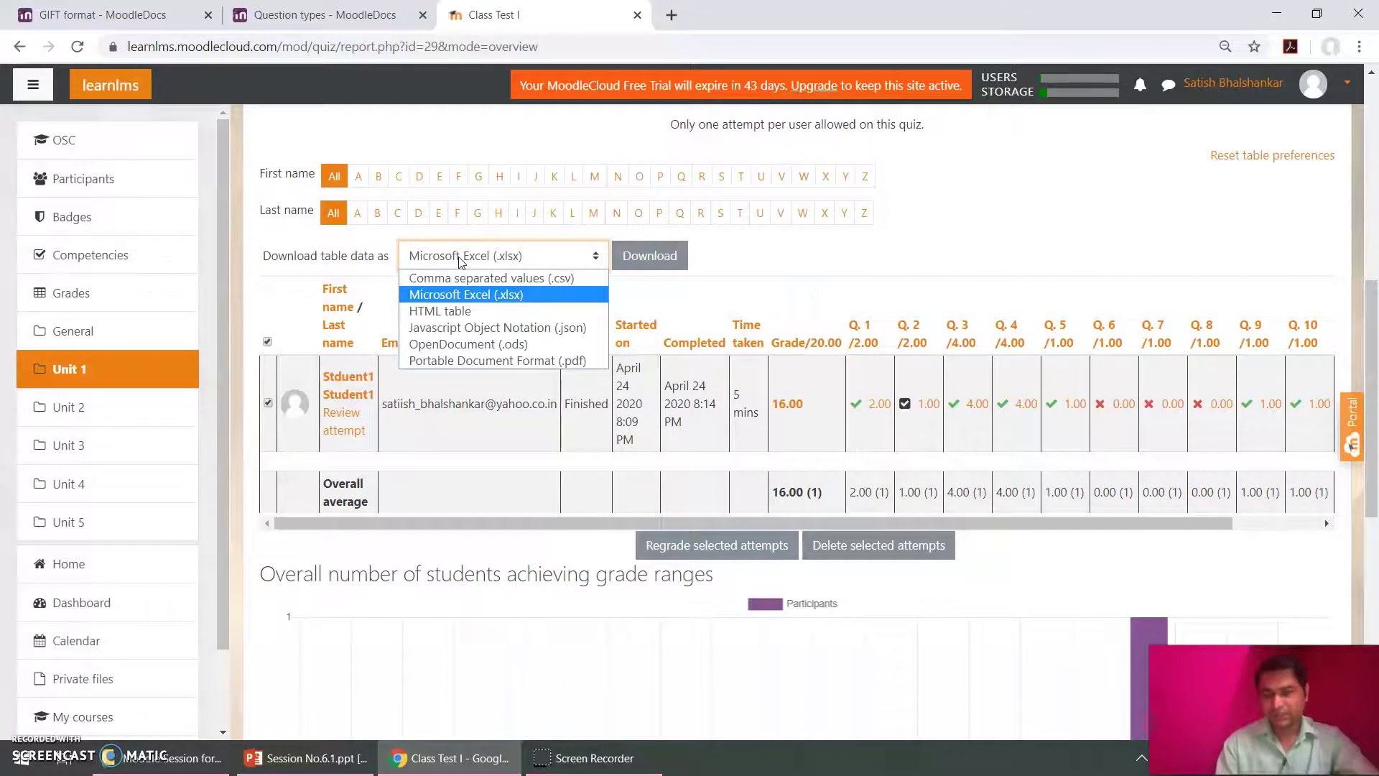
{"action": "left_click", "coordinate": [474, 295]}
{"action": "left_click", "coordinate": [475, 297]}
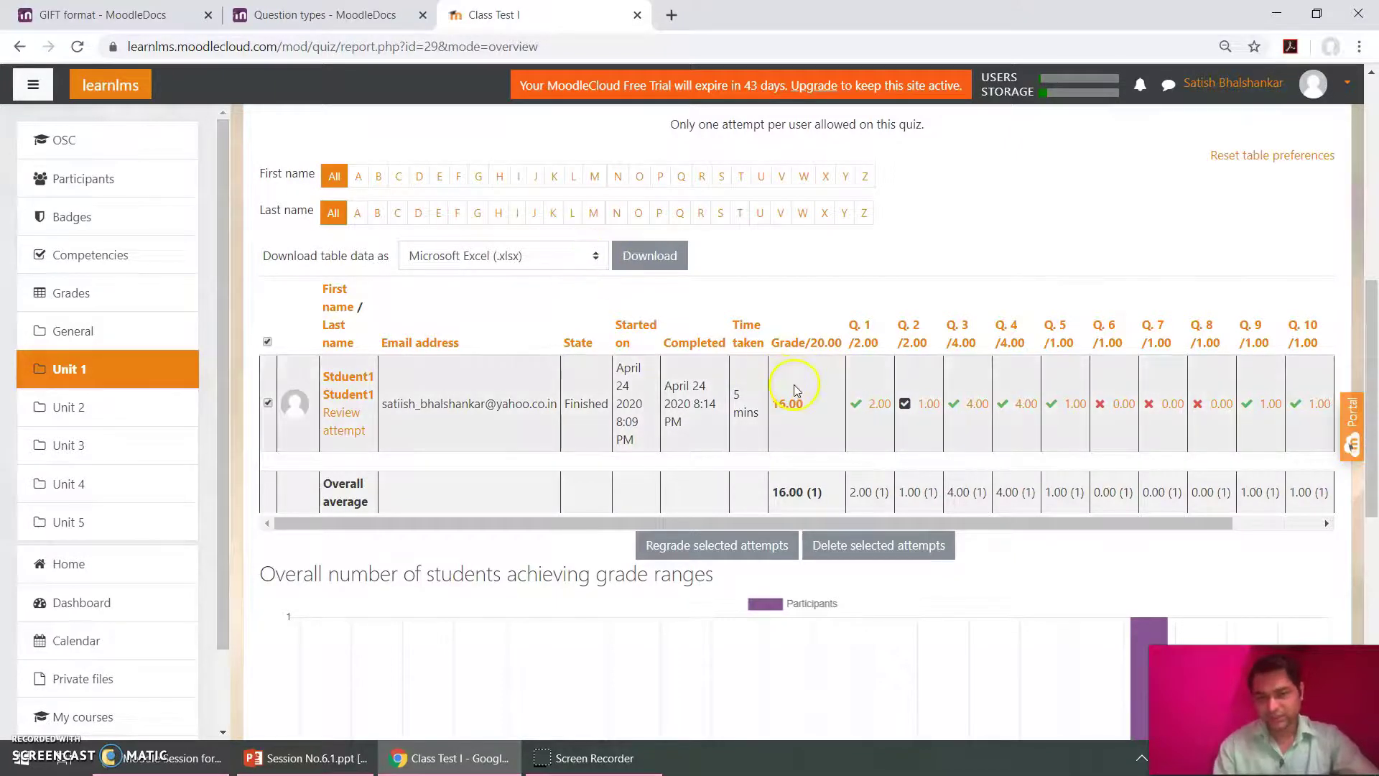
{"action": "left_click", "coordinate": [651, 266]}
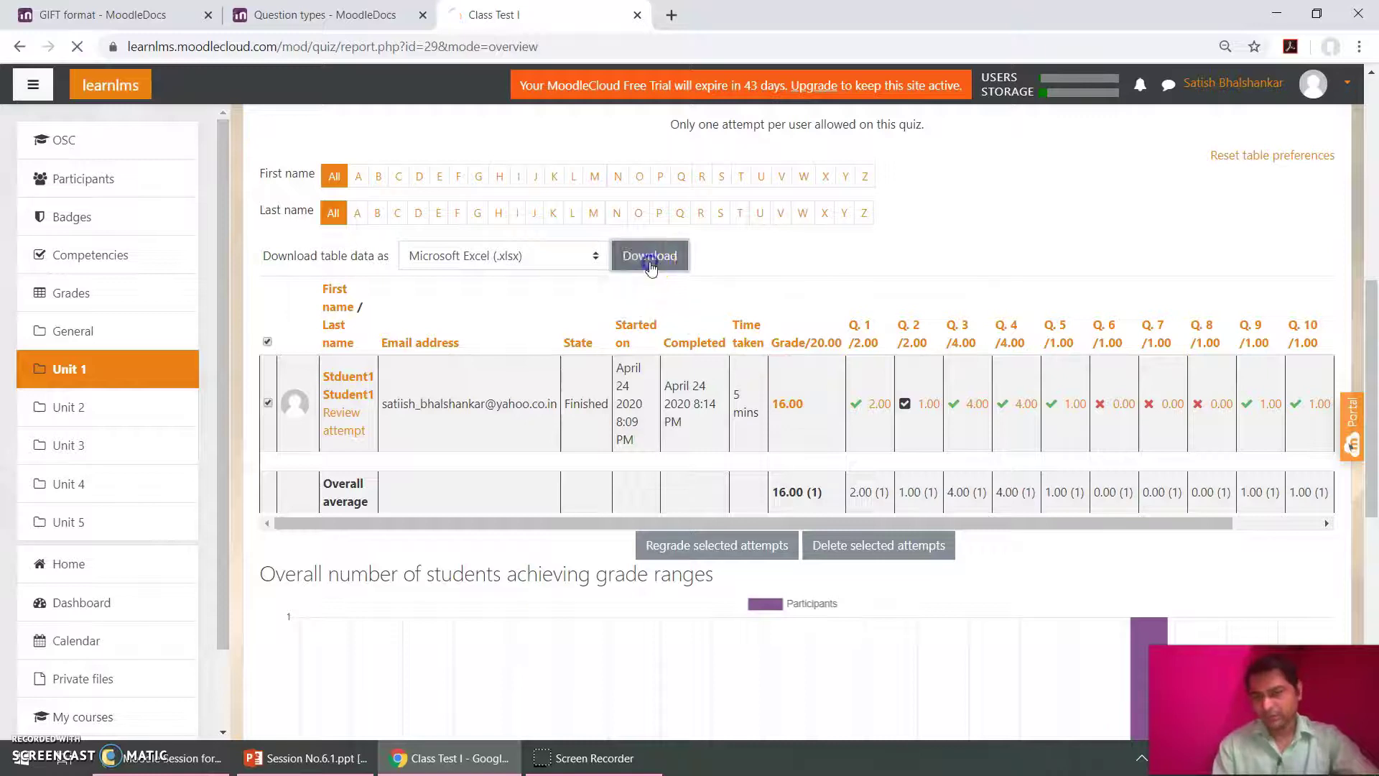
Open the downloaded OSC-Class Test I-grades.xlsx file in Excel and enable editing.
{"action": "scroll", "coordinate": [651, 268], "scroll_direction": "down", "scroll_amount": 8}
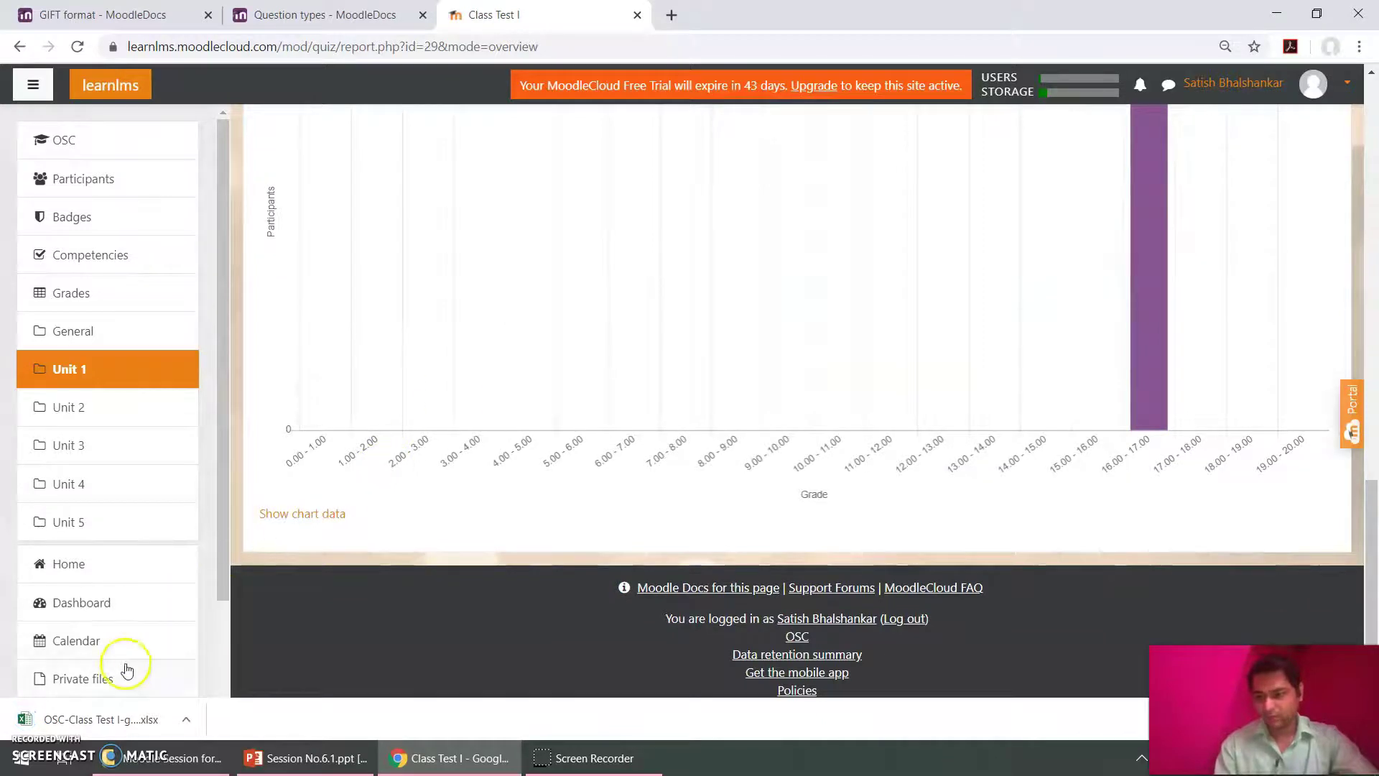
{"action": "left_click", "coordinate": [105, 758]}
{"action": "left_click", "coordinate": [59, 719]}
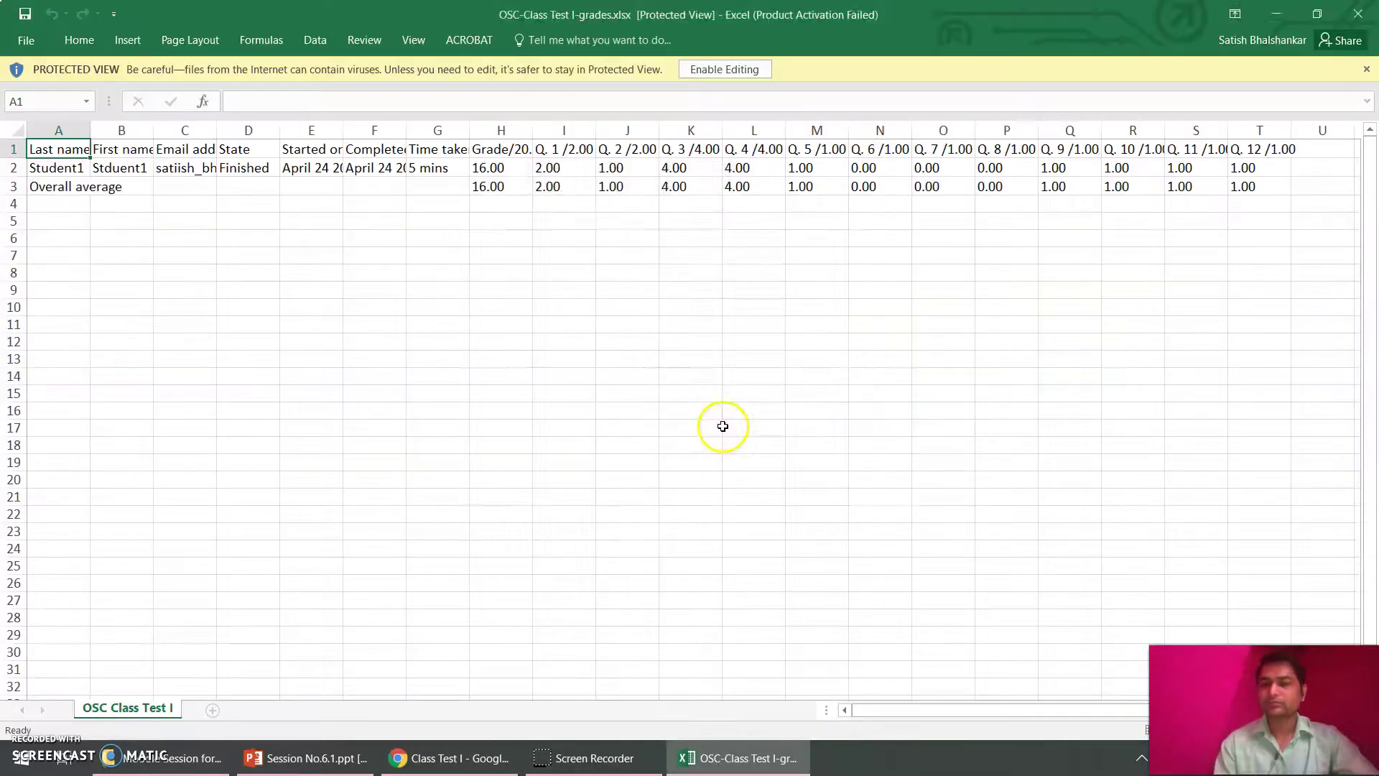
{"action": "left_click", "coordinate": [893, 175]}
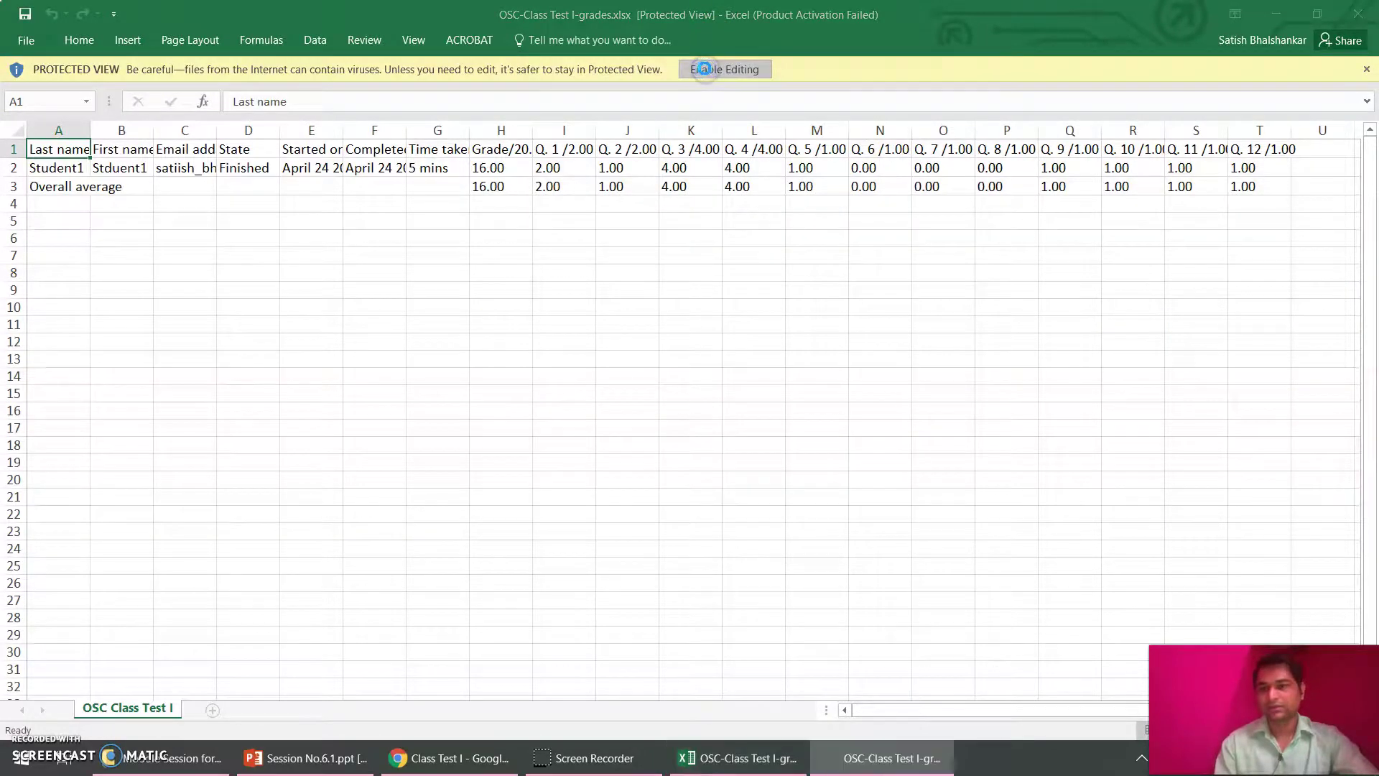
{"action": "left_click", "coordinate": [706, 70]}
Auto-fit the widths of the First name and Email address columns to their contents.
{"action": "left_click", "coordinate": [105, 237]}
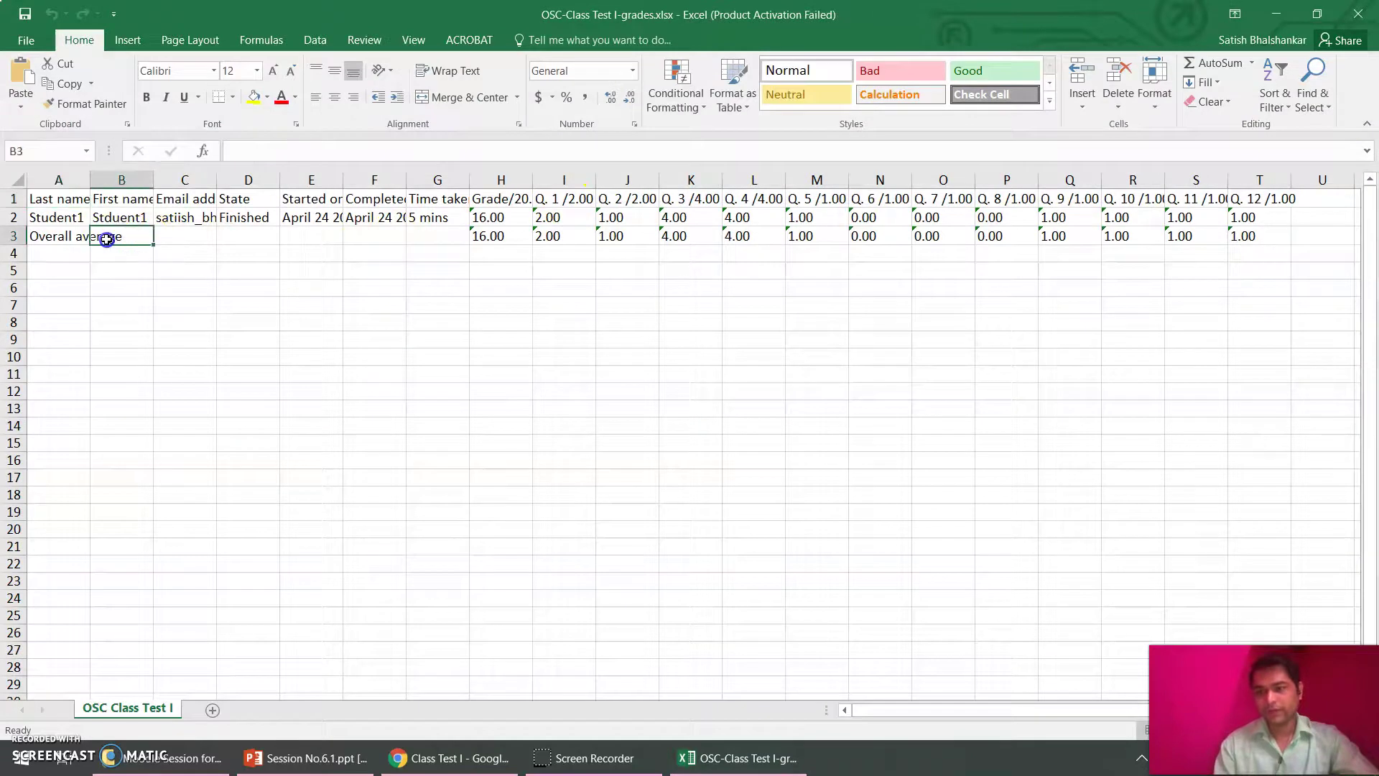
{"action": "key", "text": "Up"}
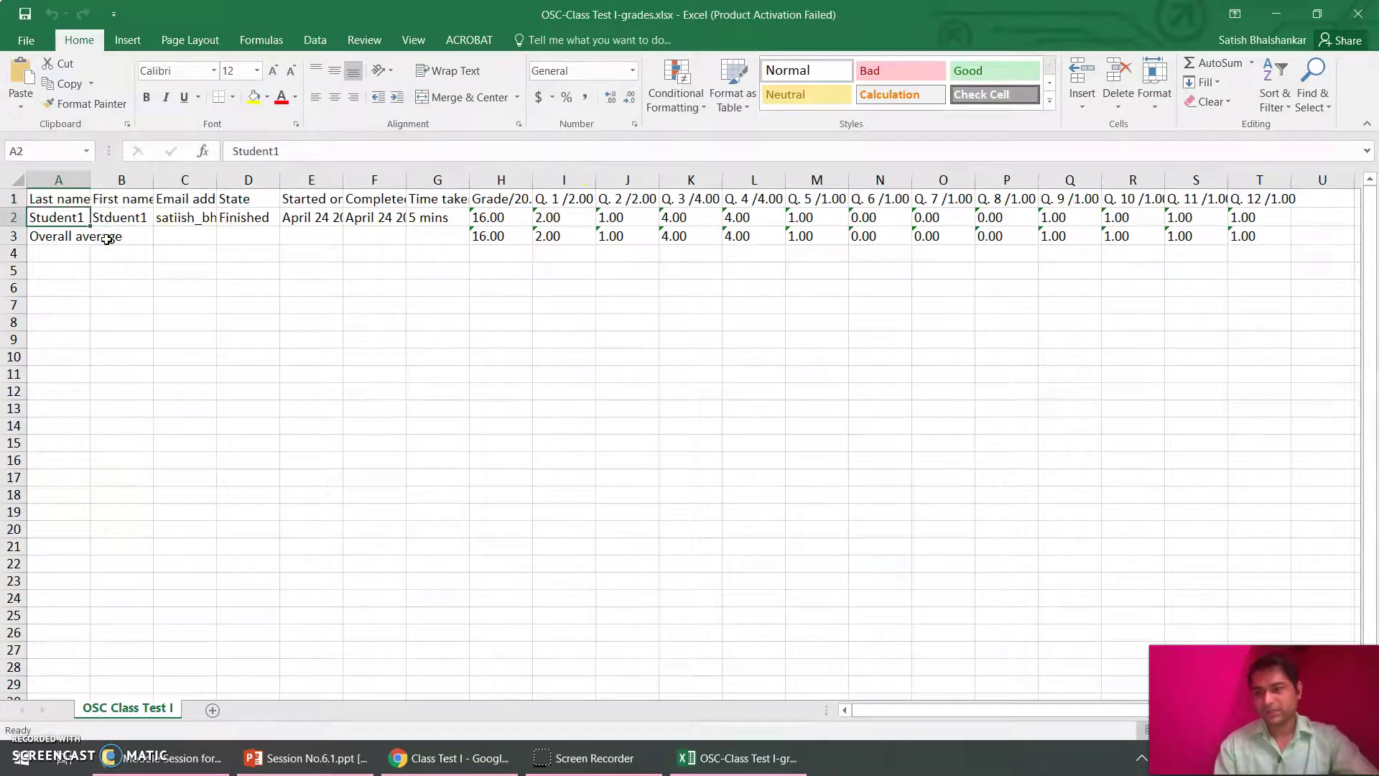
{"action": "double_click", "coordinate": [153, 179]}
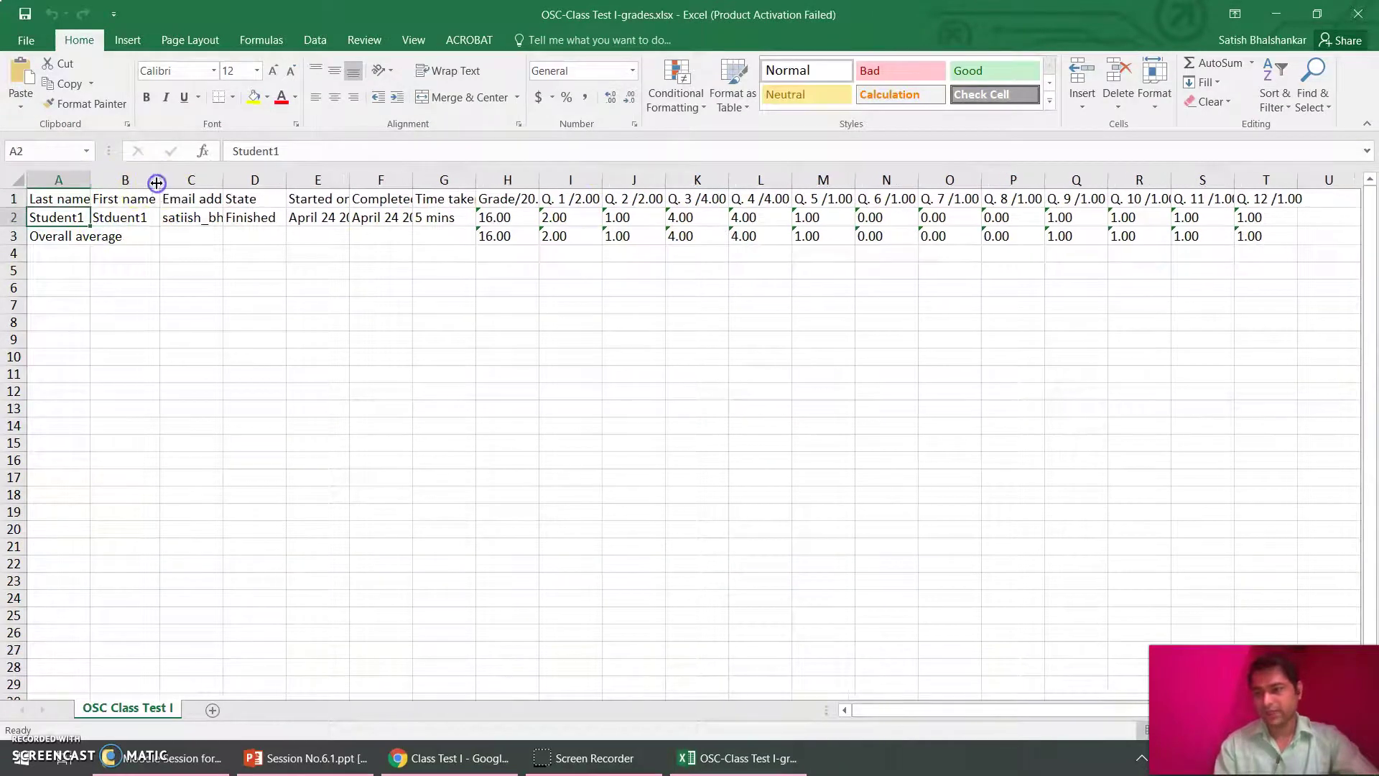
{"action": "double_click", "coordinate": [225, 175]}
Hide columns C through G, from Email address to the time taken.
{"action": "left_click_drag", "start_coordinate": [225, 175], "coordinate": [591, 180]}
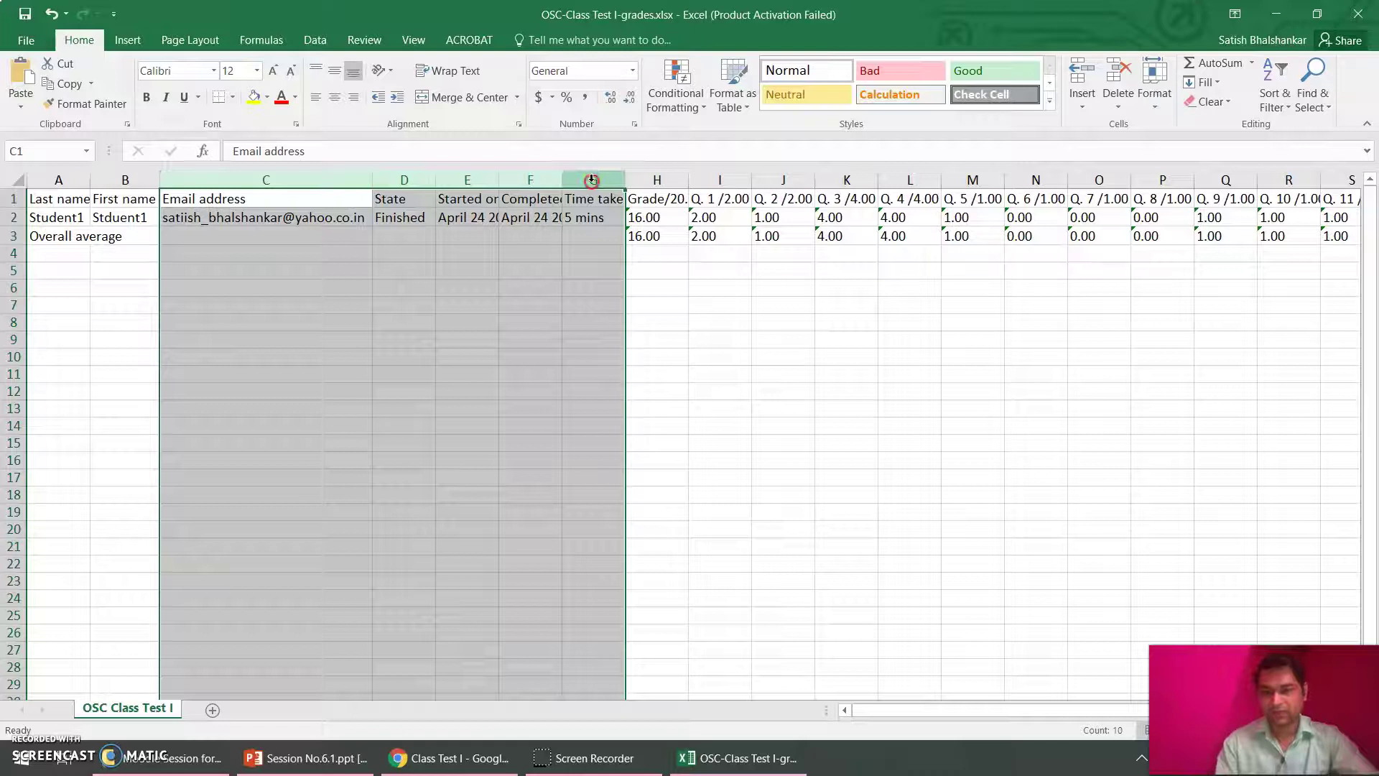
{"action": "right_click", "coordinate": [592, 181]}
{"action": "key", "text": "h"}
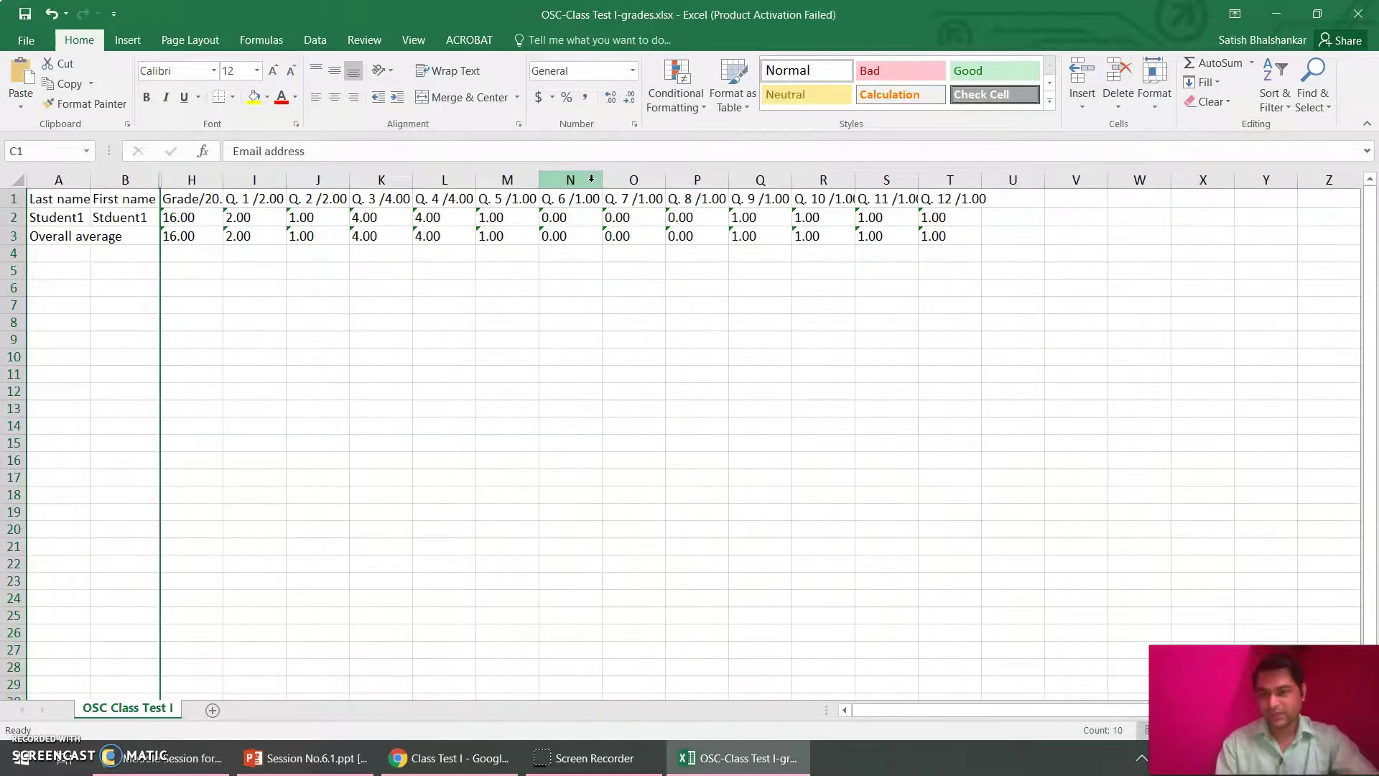
Hide the individual question mark columns I through T, from Q. 1 to Q. 12.
{"action": "left_click", "coordinate": [271, 172]}
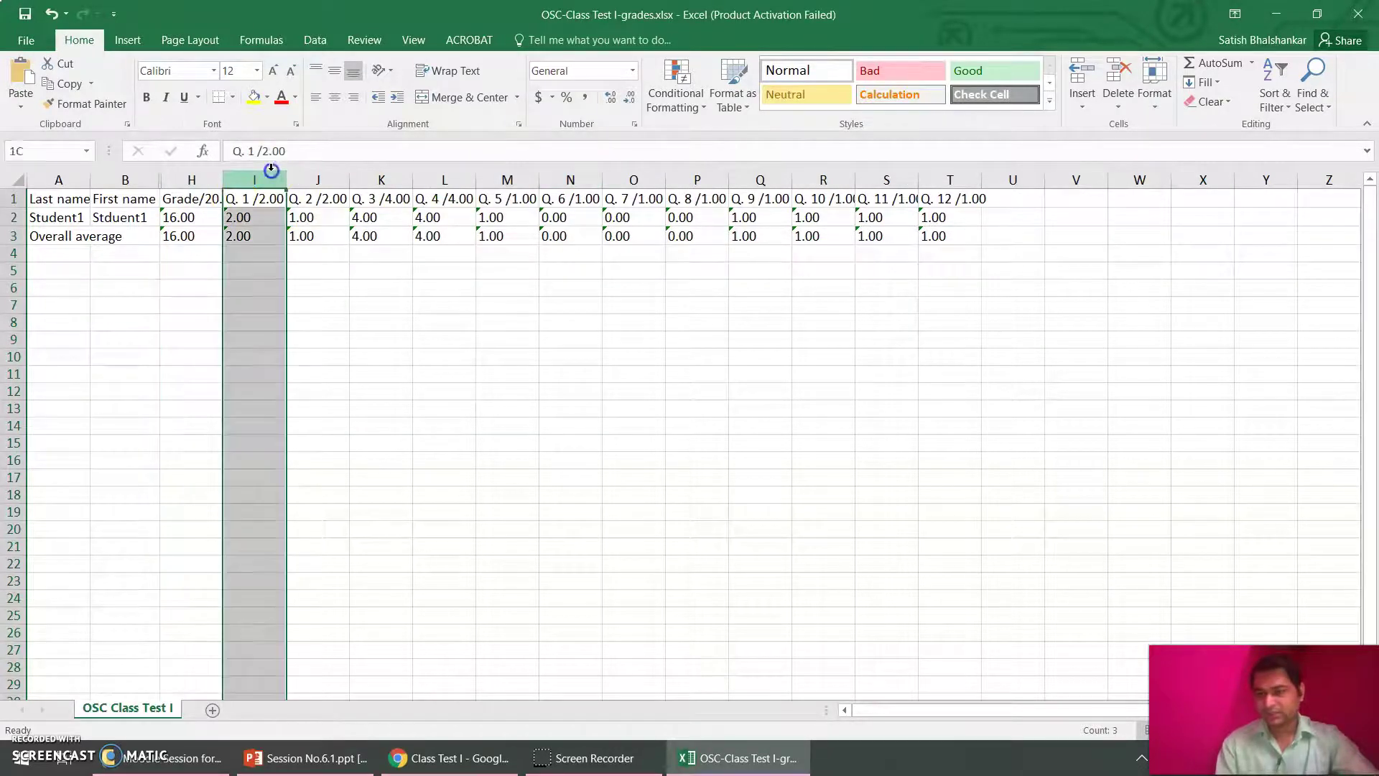
{"action": "left_click_drag", "start_coordinate": [271, 171], "coordinate": [983, 180]}
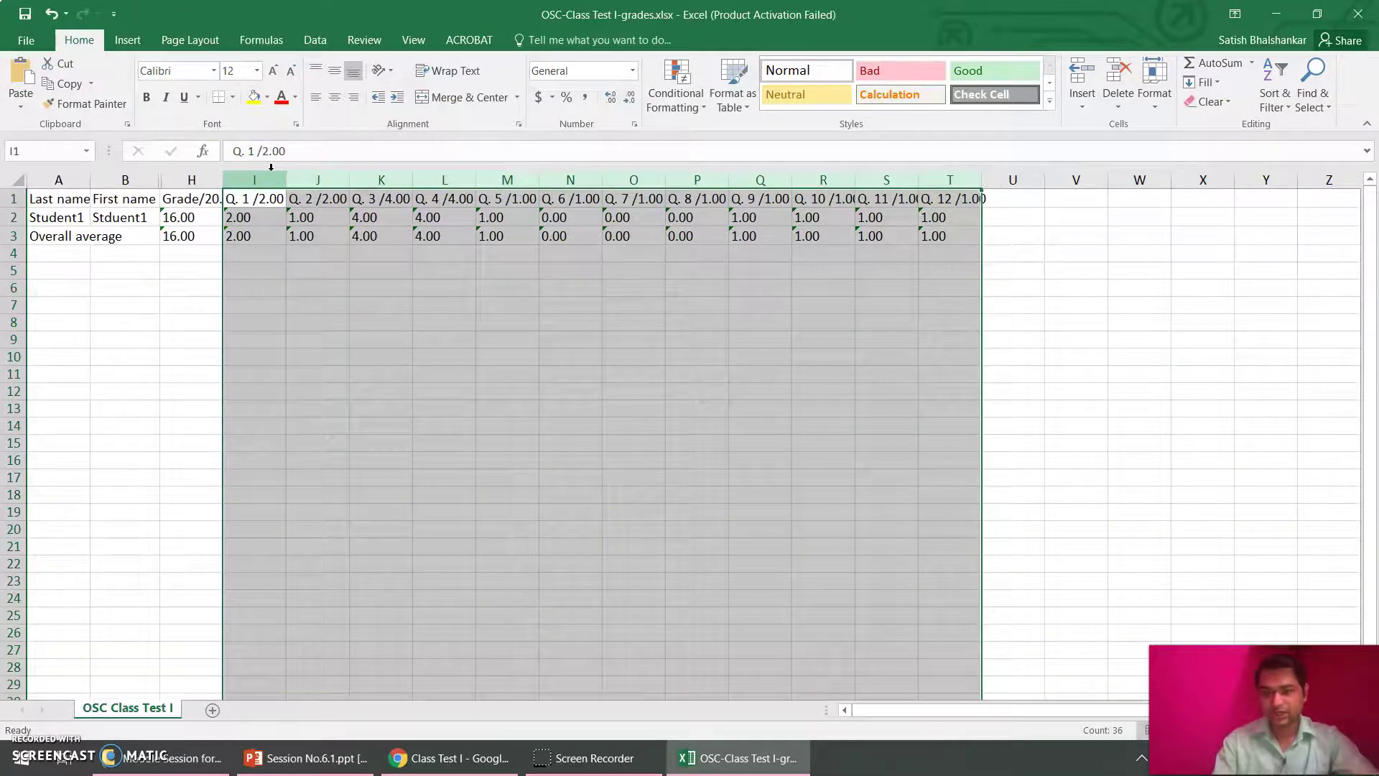
{"action": "right_click", "coordinate": [268, 176]}
{"action": "left_click", "coordinate": [302, 412]}
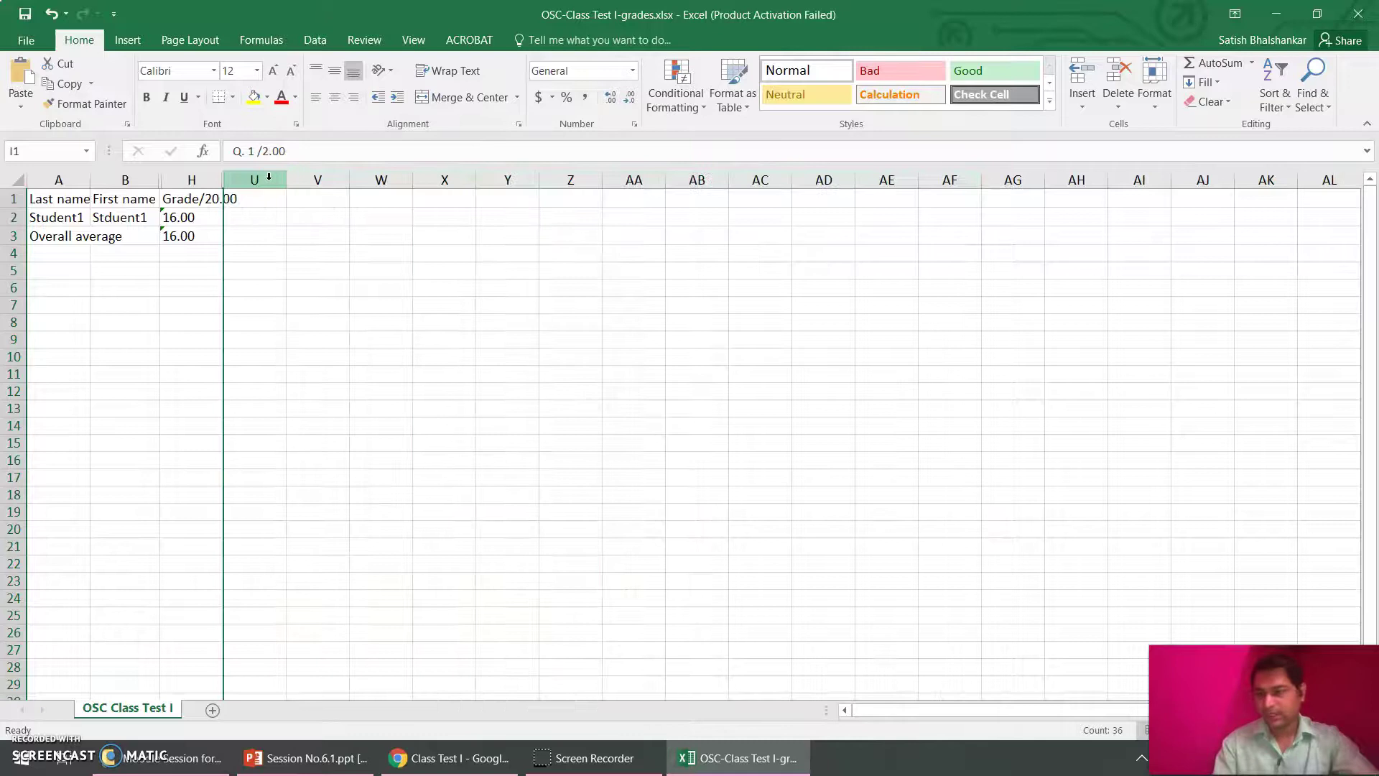
Auto-fit the widths of the Grade/20.00, First name and Last name columns.
{"action": "double_click", "coordinate": [220, 179]}
{"action": "double_click", "coordinate": [159, 180]}
{"action": "left_click", "coordinate": [92, 180]}
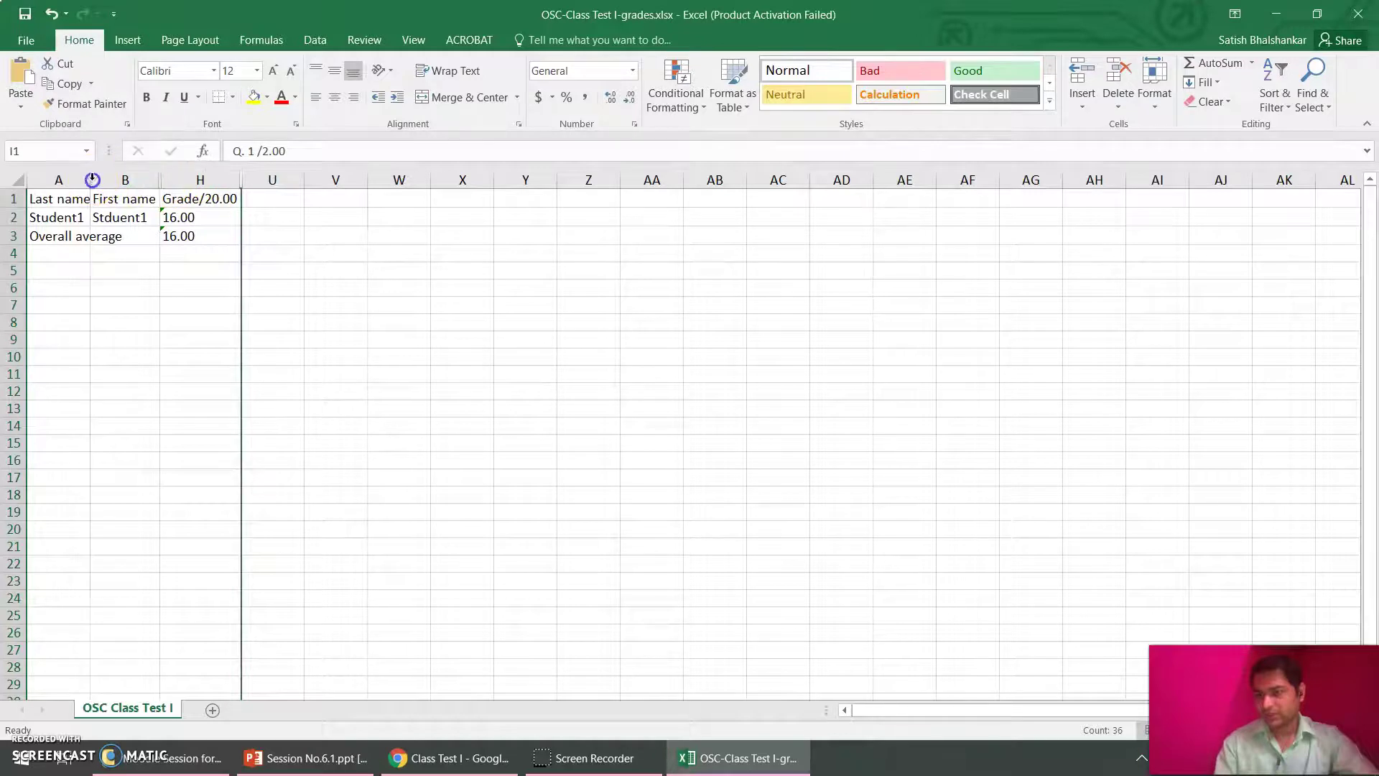
{"action": "double_click", "coordinate": [92, 180]}
Hide the Overall average row, row 3, in the grades sheet.
{"action": "left_click", "coordinate": [93, 234]}
{"action": "key", "text": "shift+Right"}
{"action": "key", "text": "shift+Right"}
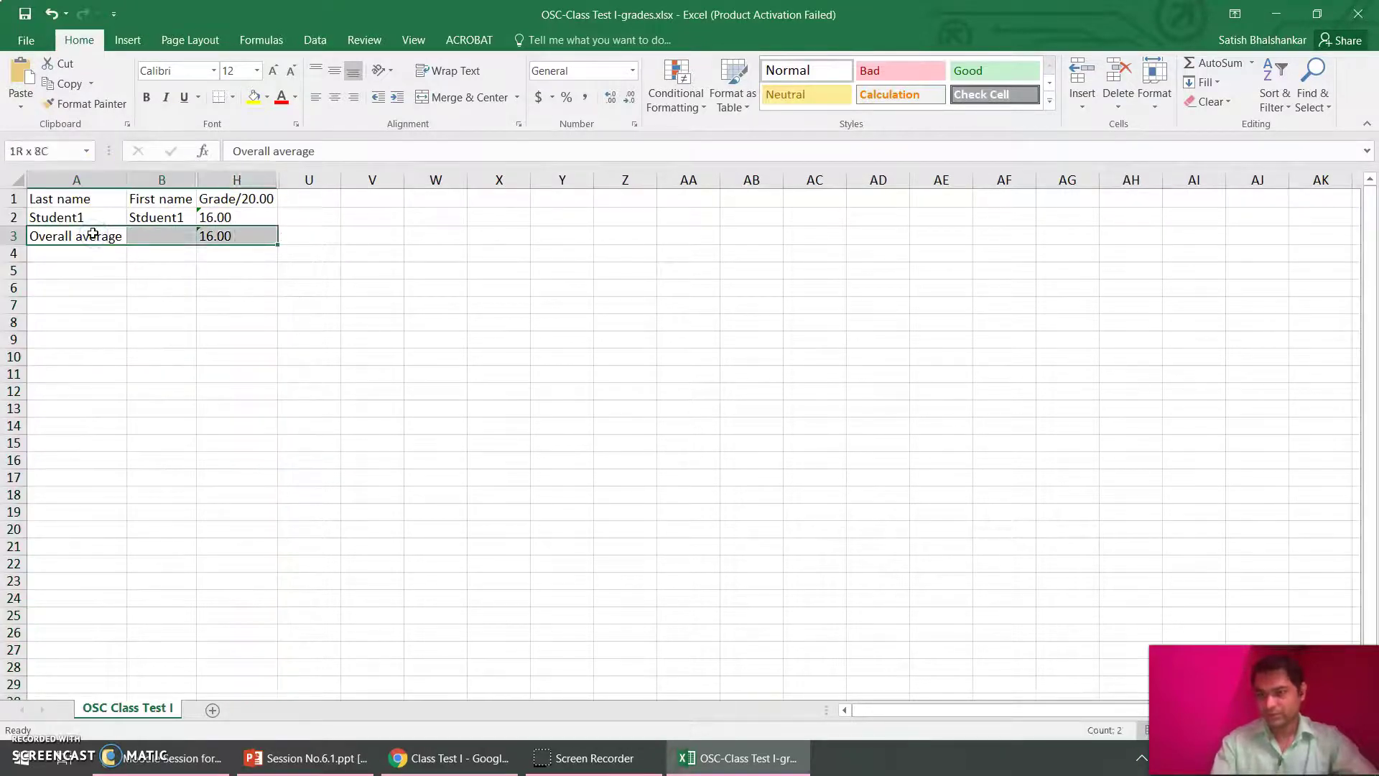
{"action": "right_click", "coordinate": [13, 236]}
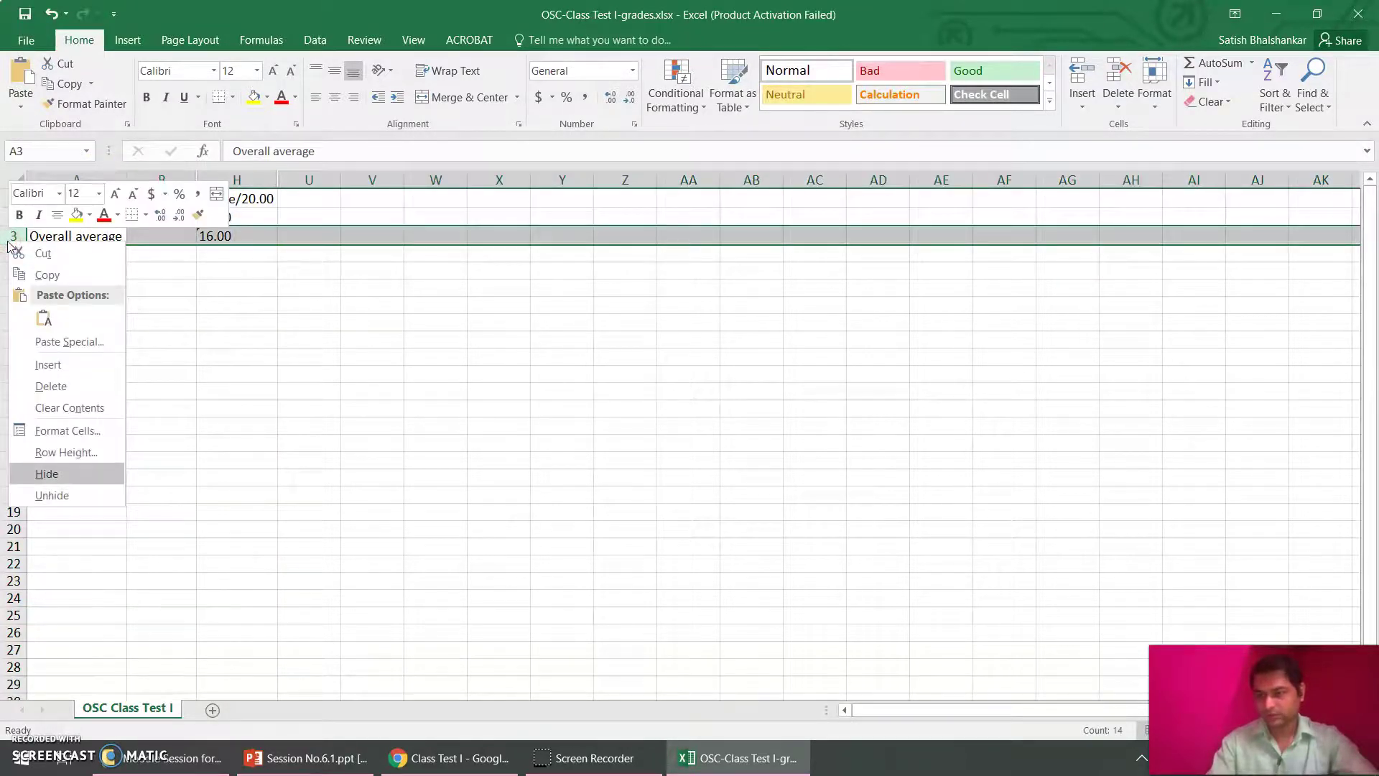
{"action": "left_click", "coordinate": [43, 472]}
Select the names and grade range A1:H2, look at the sheet's print preview and return to the worksheet.
{"action": "key", "text": "ctrl+Home"}
{"action": "key", "text": "shift+Down"}
{"action": "key", "text": "shift+Right"}
{"action": "key", "text": "shift+Right"}
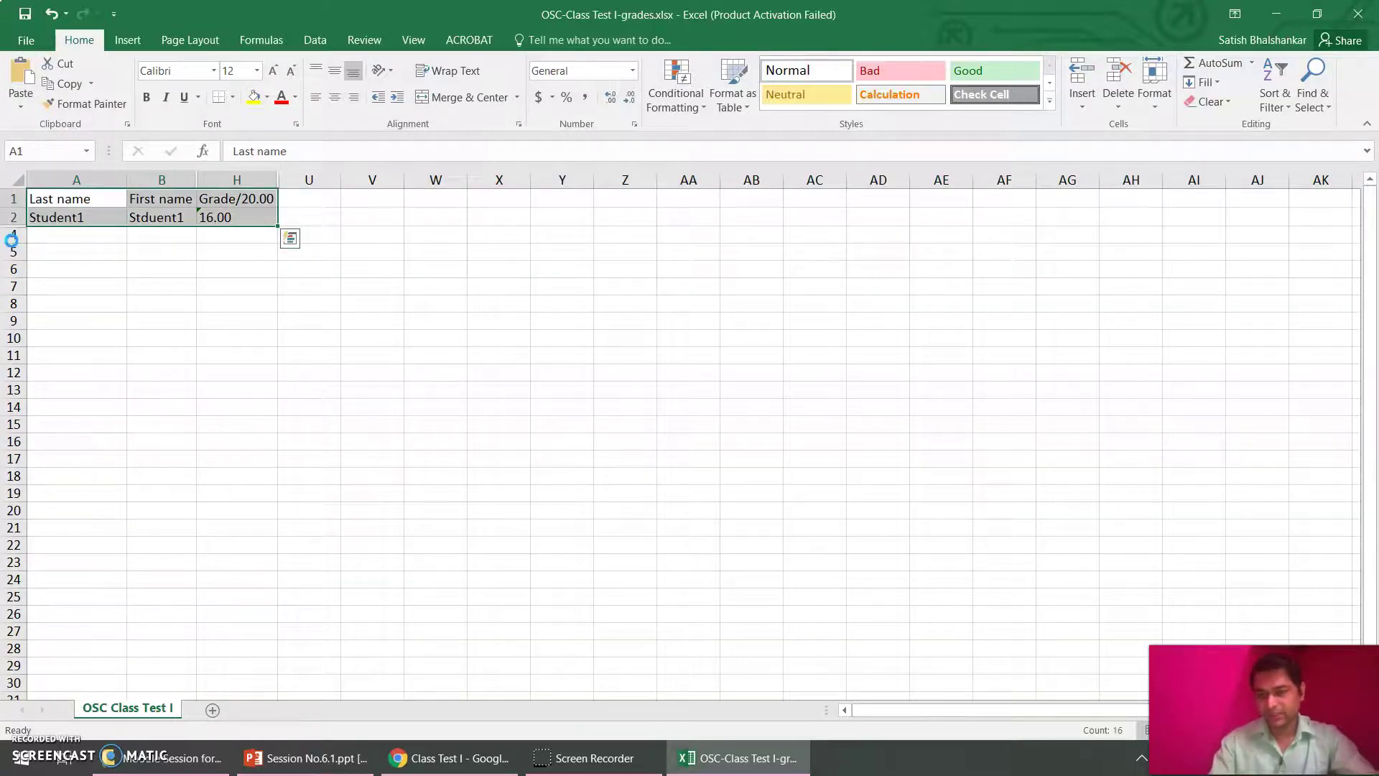
{"action": "key", "text": "ctrl+p"}
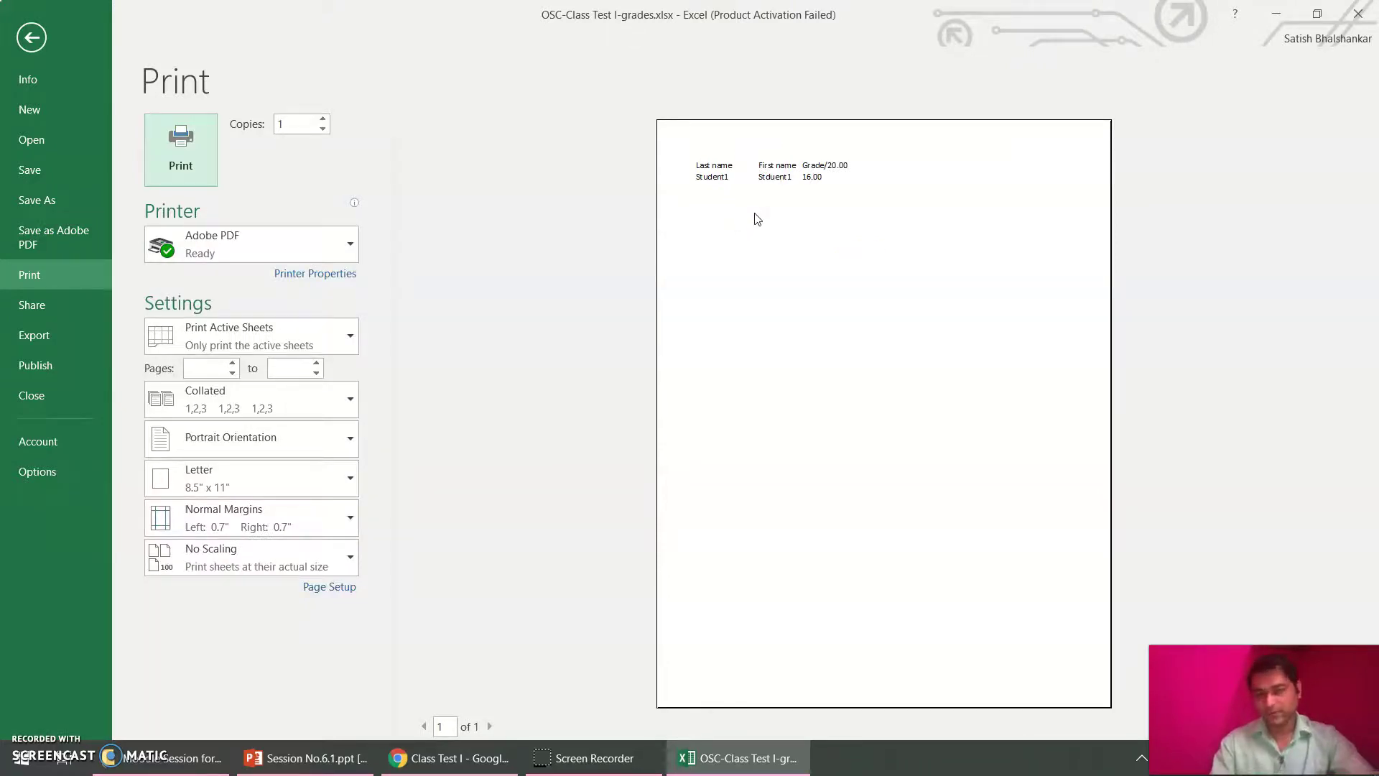
{"action": "left_click", "coordinate": [18, 32]}
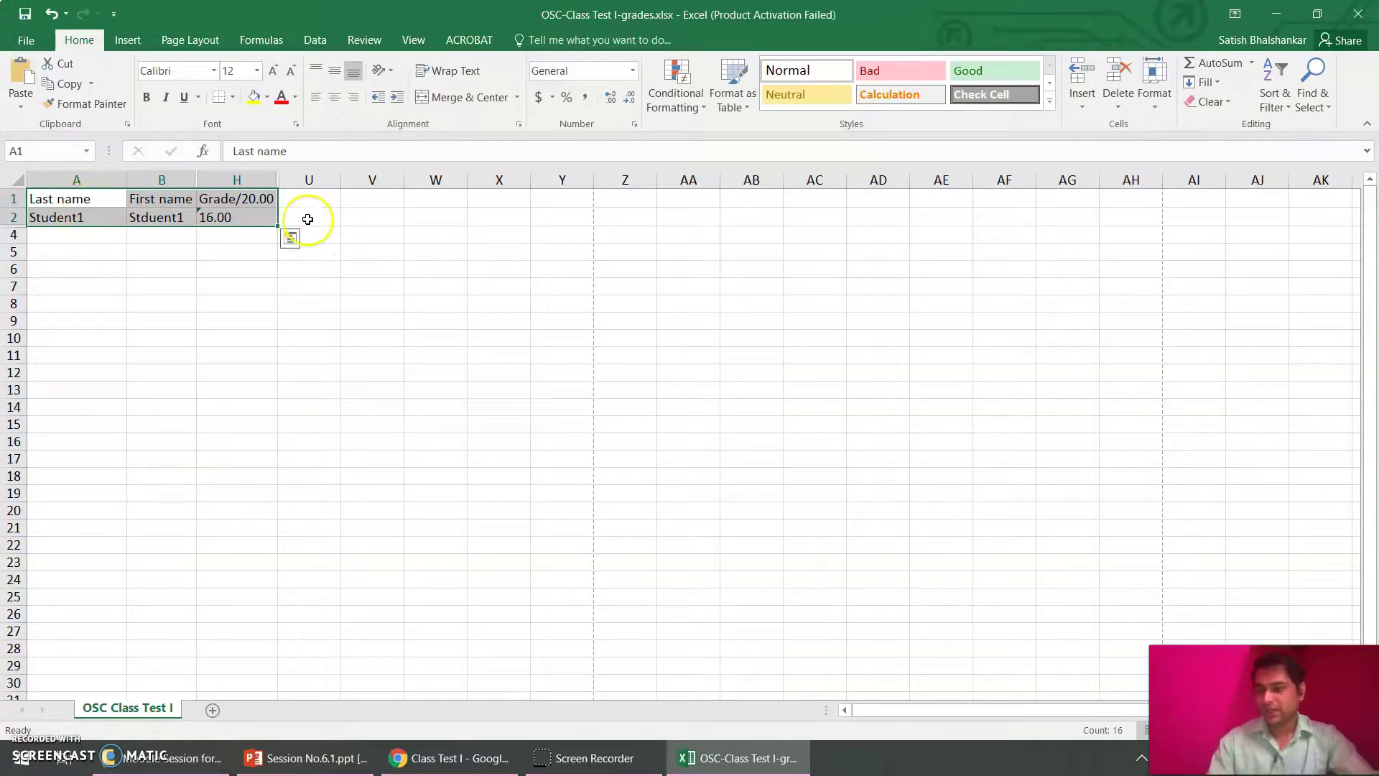
Unhide the question mark columns between columns H and U.
{"action": "left_click", "coordinate": [285, 179]}
{"action": "left_click_drag", "start_coordinate": [278, 178], "coordinate": [274, 179]}
{"action": "right_click", "coordinate": [275, 179]}
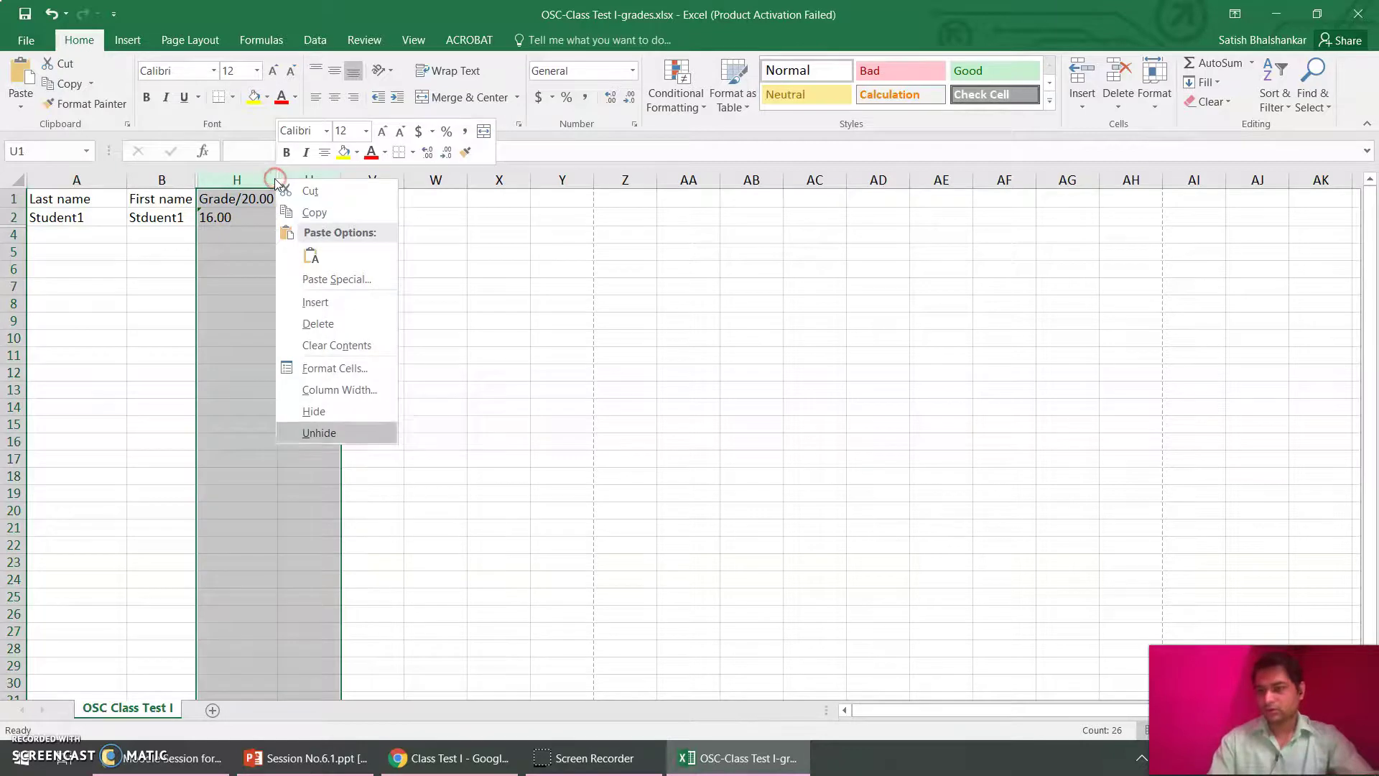
{"action": "left_click", "coordinate": [294, 429]}
Examine the student's marks question by question, from Q. 1 through Q. 12, against each column's maximum mark.
{"action": "left_click", "coordinate": [322, 220]}
{"action": "key", "text": "Up"}
{"action": "key", "text": "Right"}
{"action": "key", "text": "Right"}
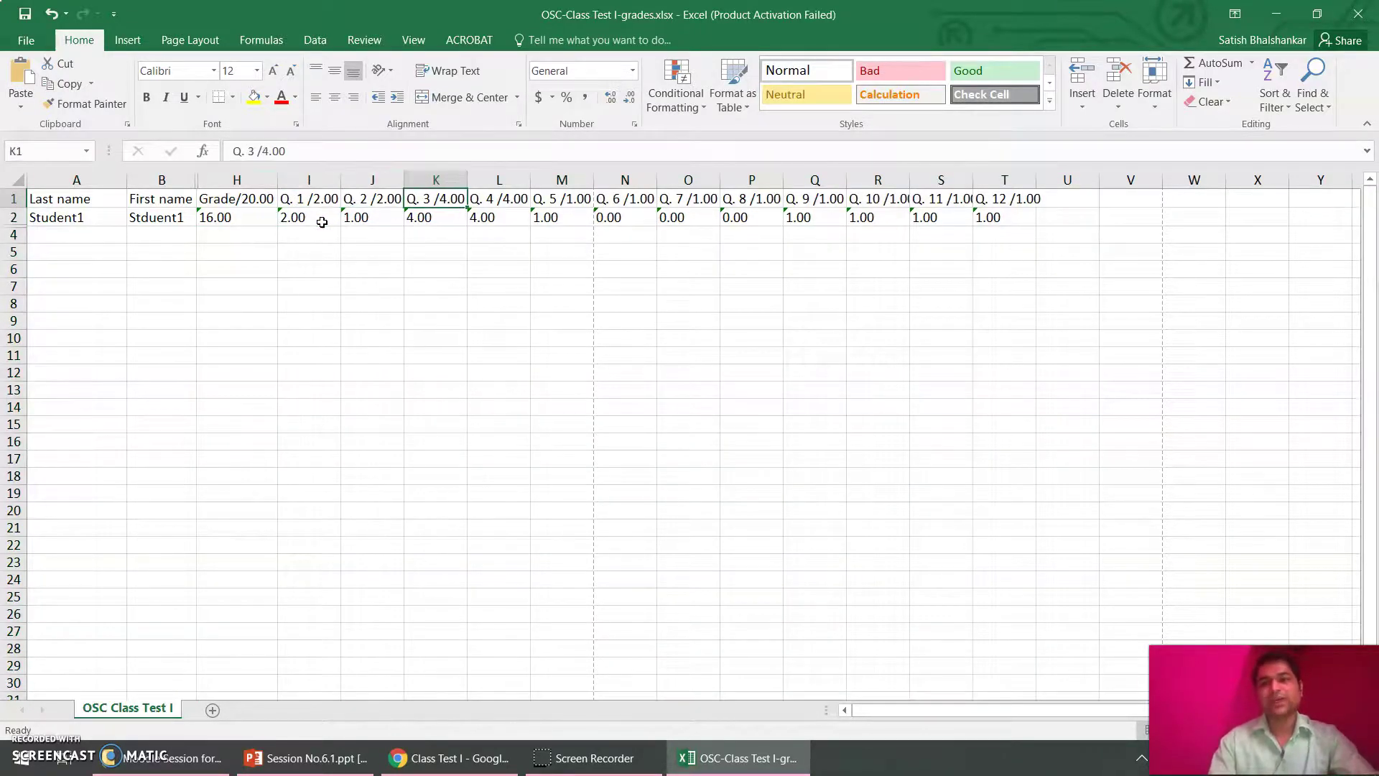
{"action": "key", "text": "Left"}
{"action": "key", "text": "Left"}
{"action": "key", "text": "Left"}
{"action": "key", "text": "Right"}
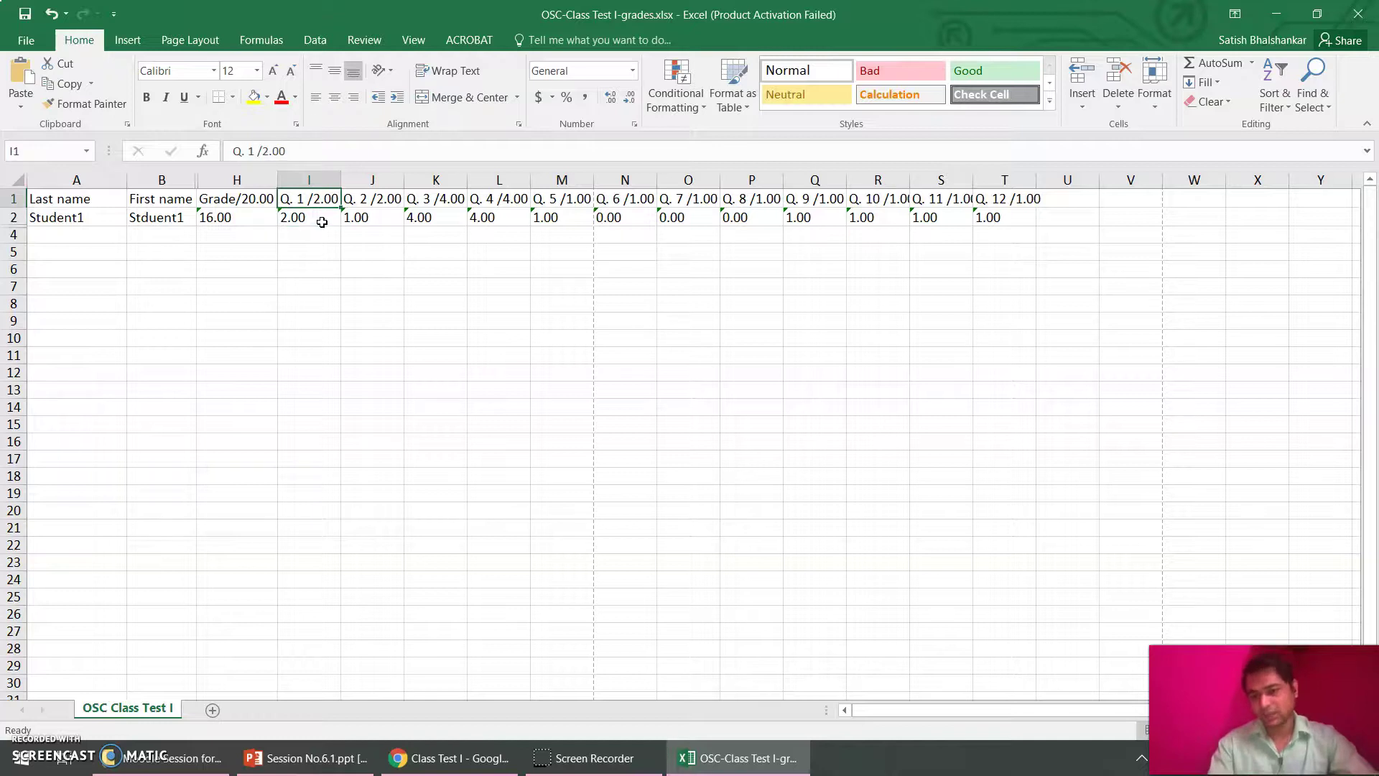
{"action": "key", "text": "Right"}
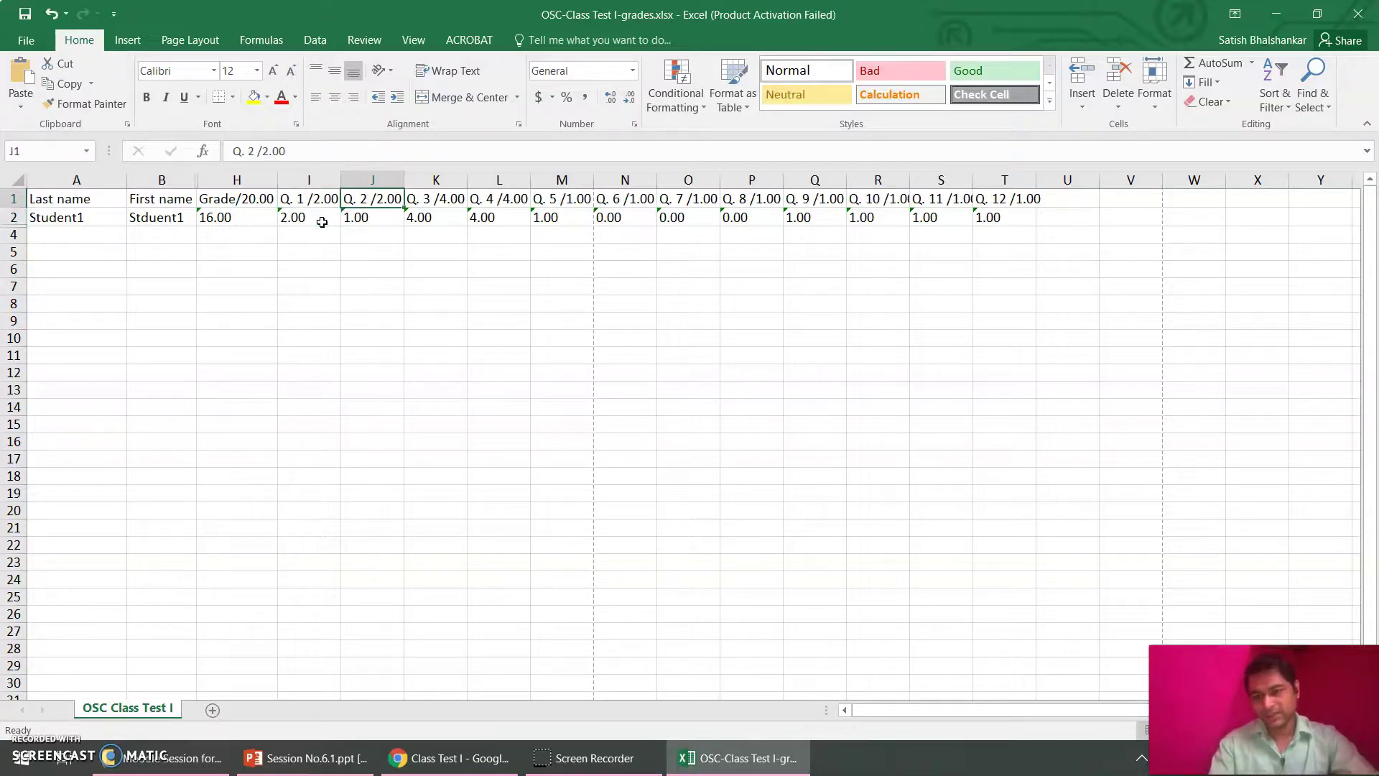
{"action": "key", "text": "Right"}
{"action": "key", "text": "Down"}
{"action": "key", "text": "Right"}
{"action": "key", "text": "Right"}
{"action": "key", "text": "Right"}
{"action": "key", "text": "Right"}
{"action": "key", "text": "Right"}
{"action": "key", "text": "Right"}
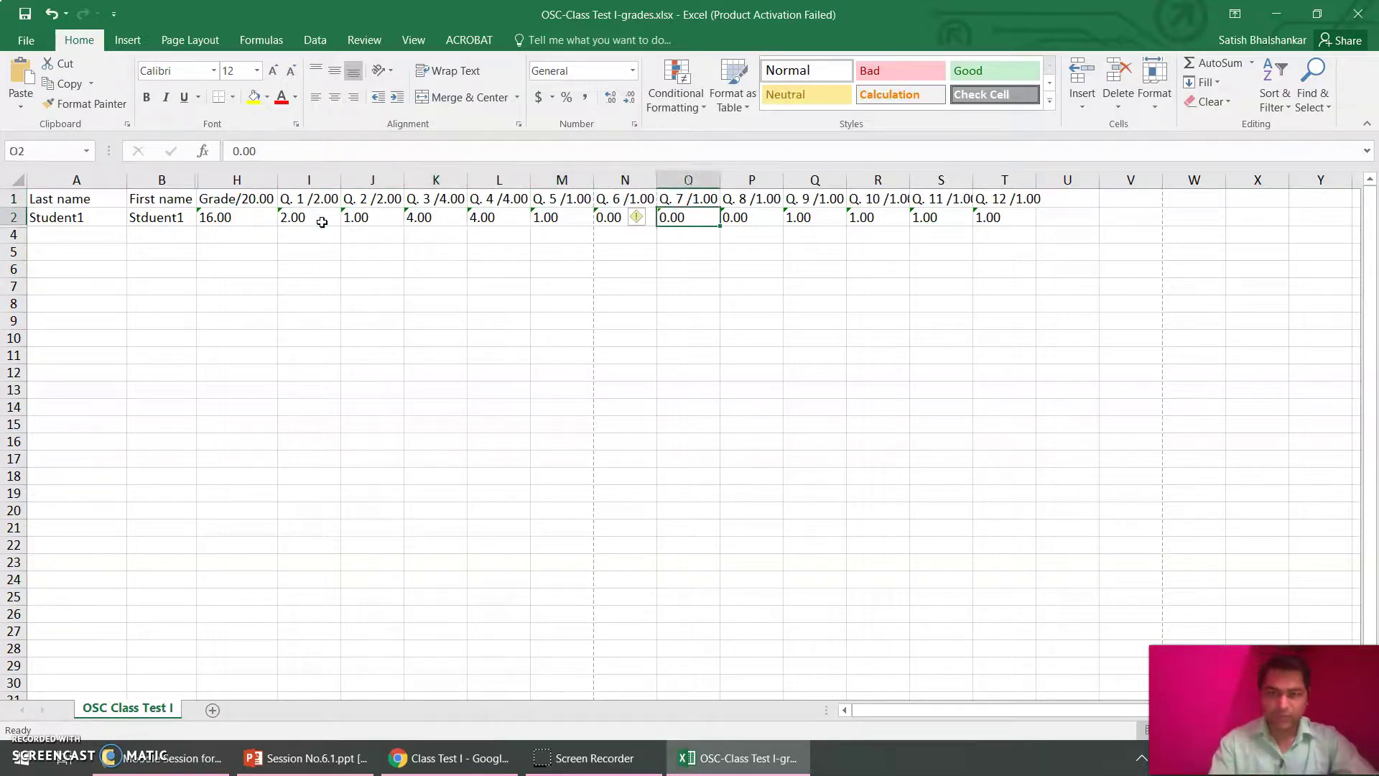
{"action": "key", "text": "Right"}
{"action": "key", "text": "Right"}
{"action": "key", "text": "Right"}
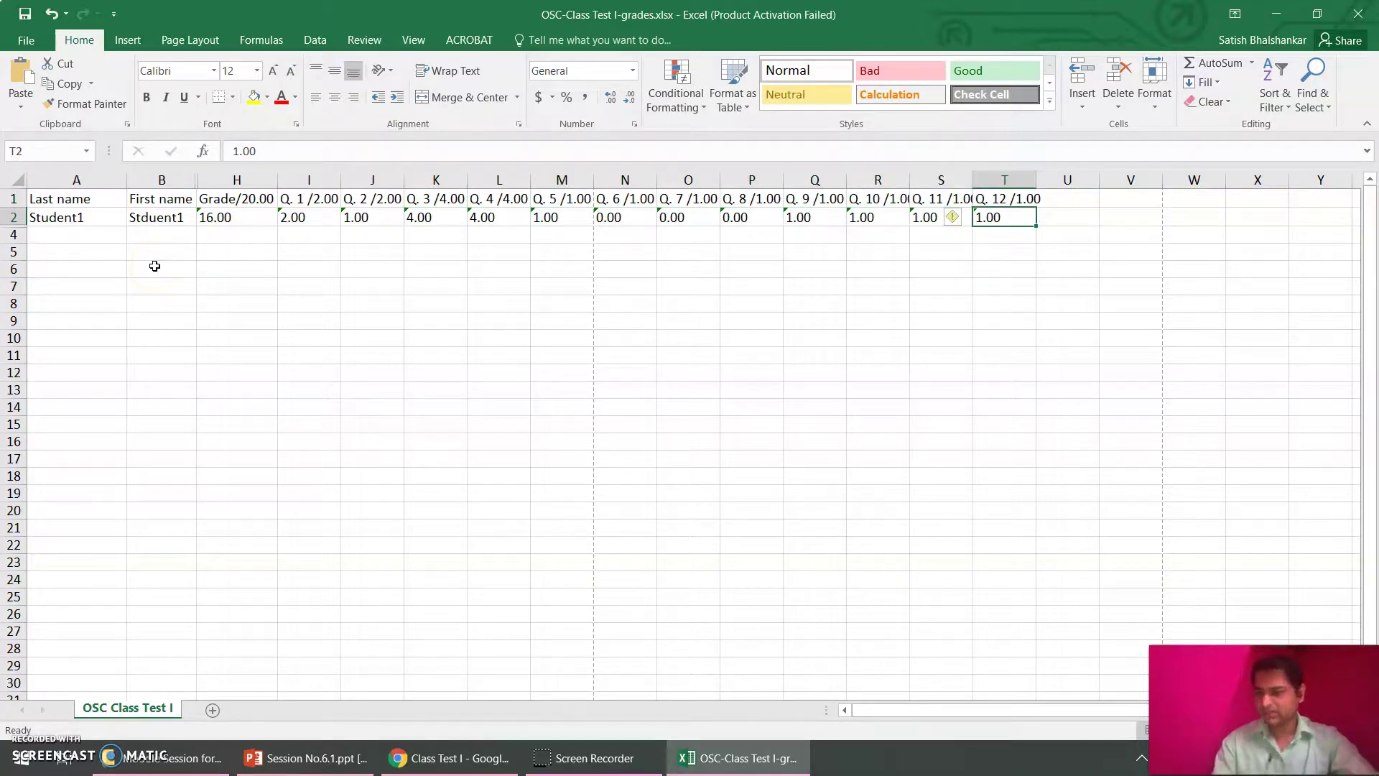
Switch to Chrome, open the OSC course page in Moodle and view the Class Test I entry under Unit 1.
{"action": "left_click", "coordinate": [435, 758]}
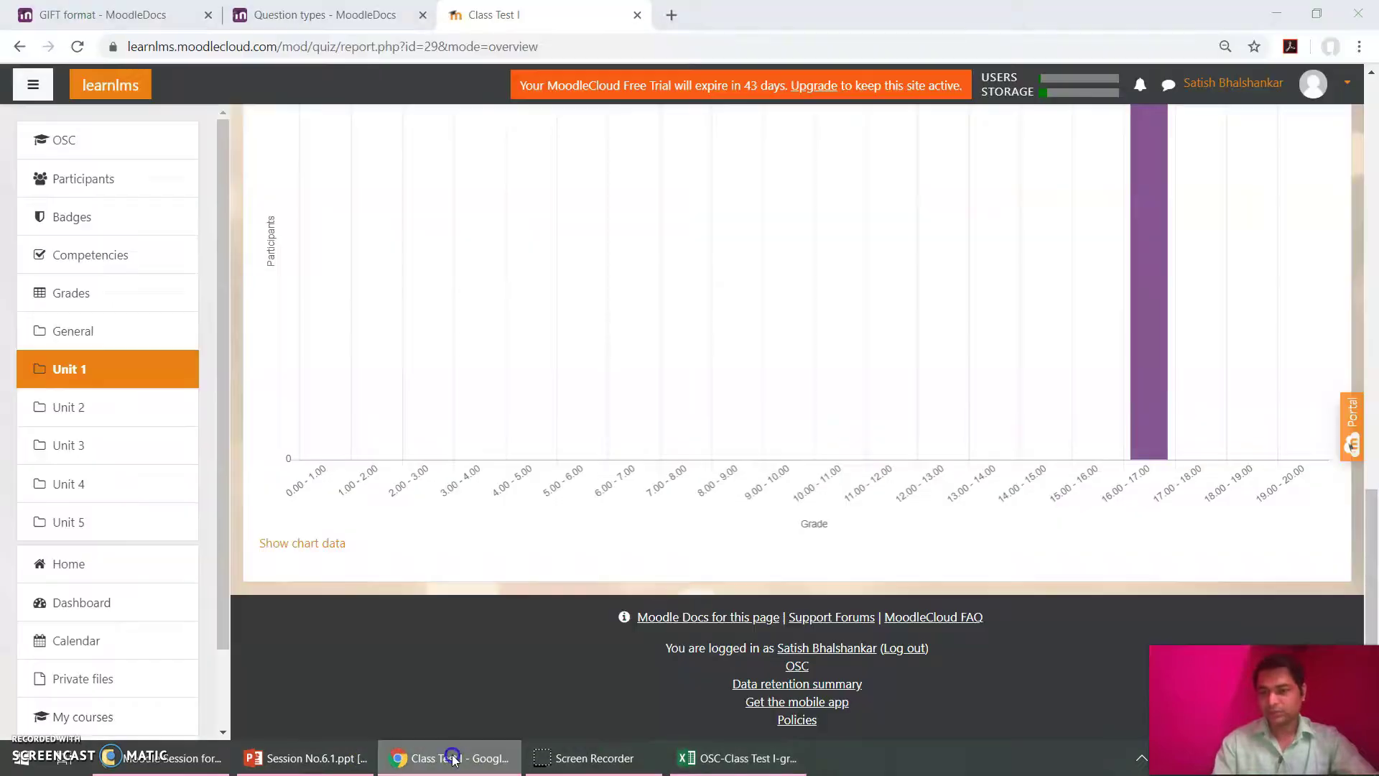
{"action": "left_click", "coordinate": [63, 140]}
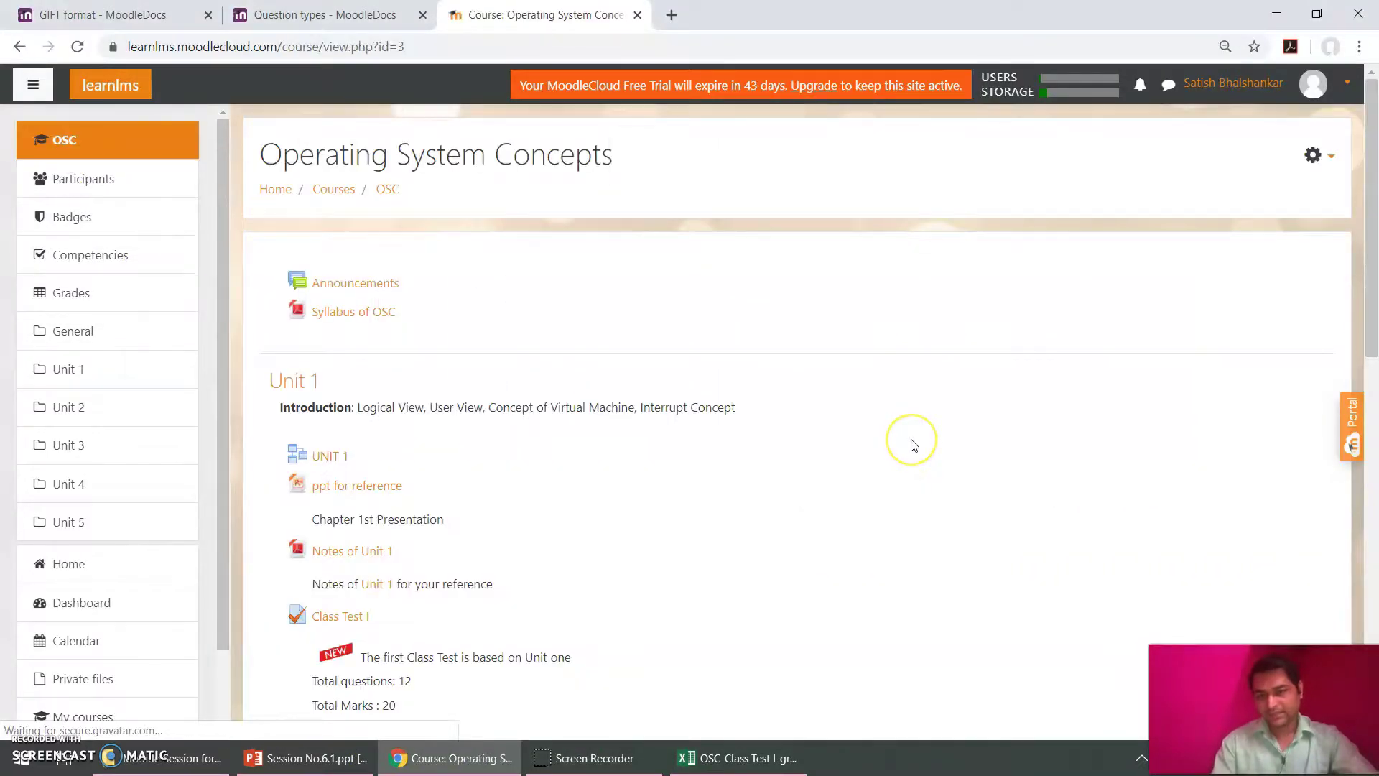
{"action": "scroll", "coordinate": [913, 445], "scroll_direction": "down", "scroll_amount": 3}
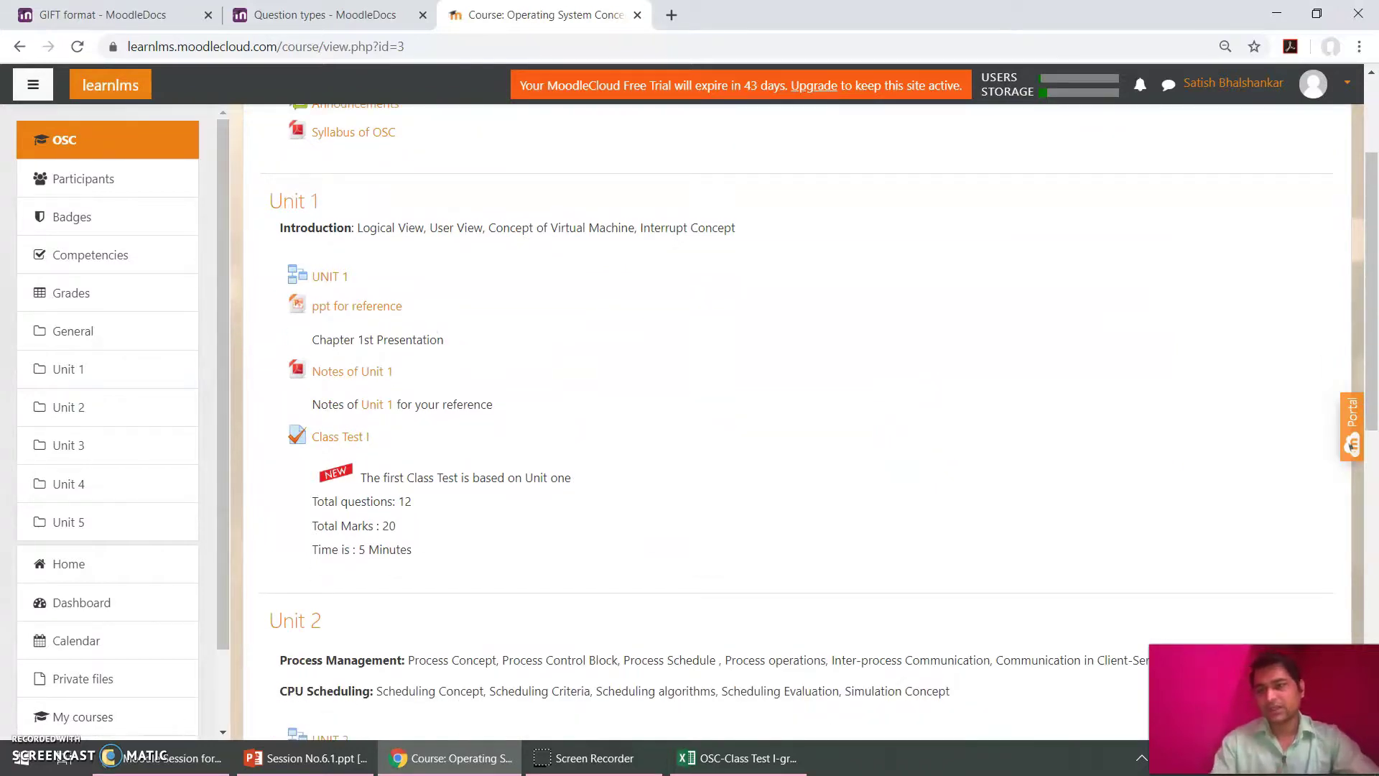
Bring up the already open MoodleDocs page on Question types.
{"action": "key", "text": "ctrl+1"}
{"action": "key", "text": "ctrl+2"}
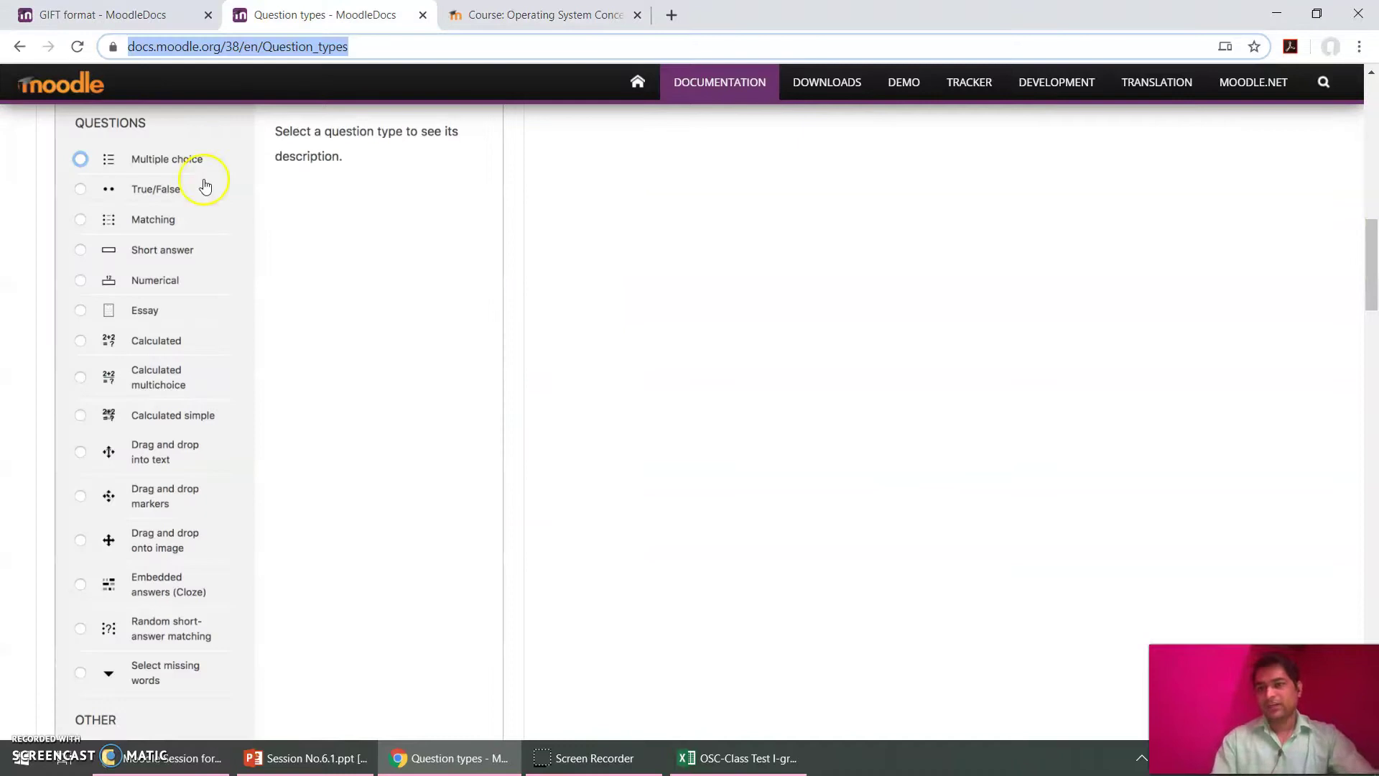